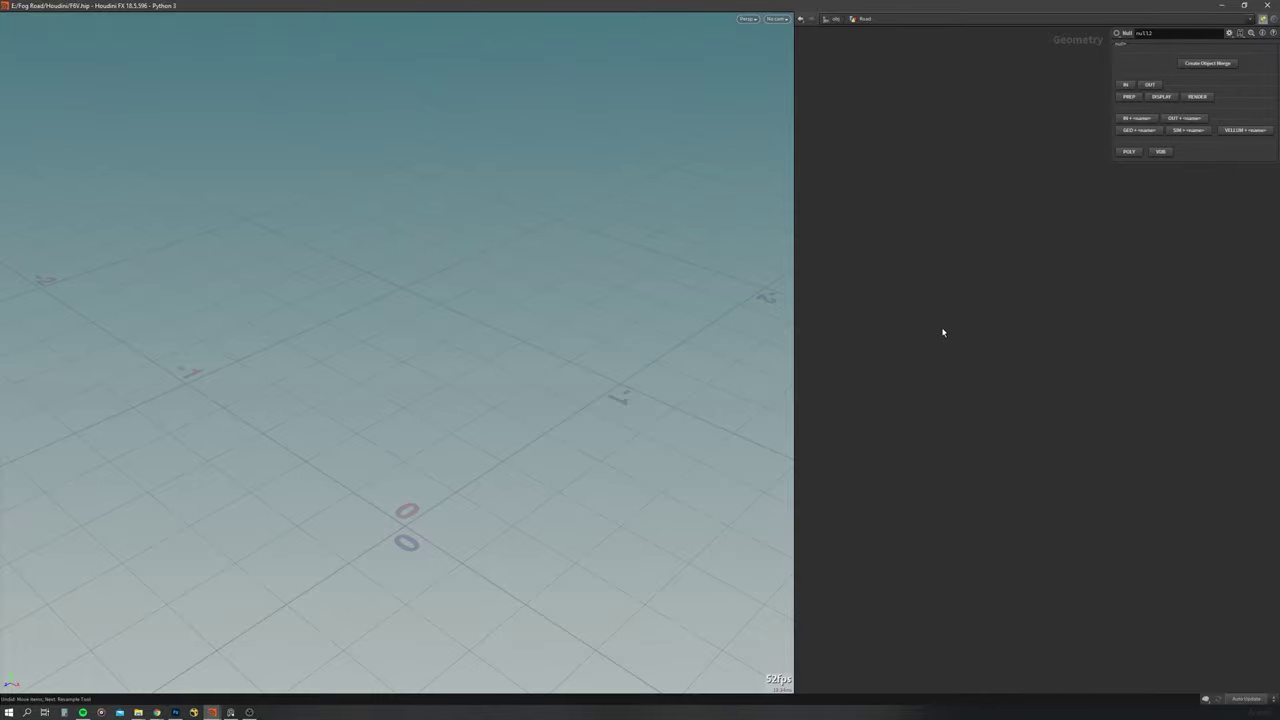
Step: Add a Line node (line2) followed by a Resample node (resample2) below it
{"action": "key", "text": "Tab"}
{"action": "type", "text": "line"}
{"action": "key", "text": "Return"}
{"action": "left_click", "coordinate": [943, 329]}
{"action": "key", "text": "Tab"}
{"action": "key", "text": "Return"}
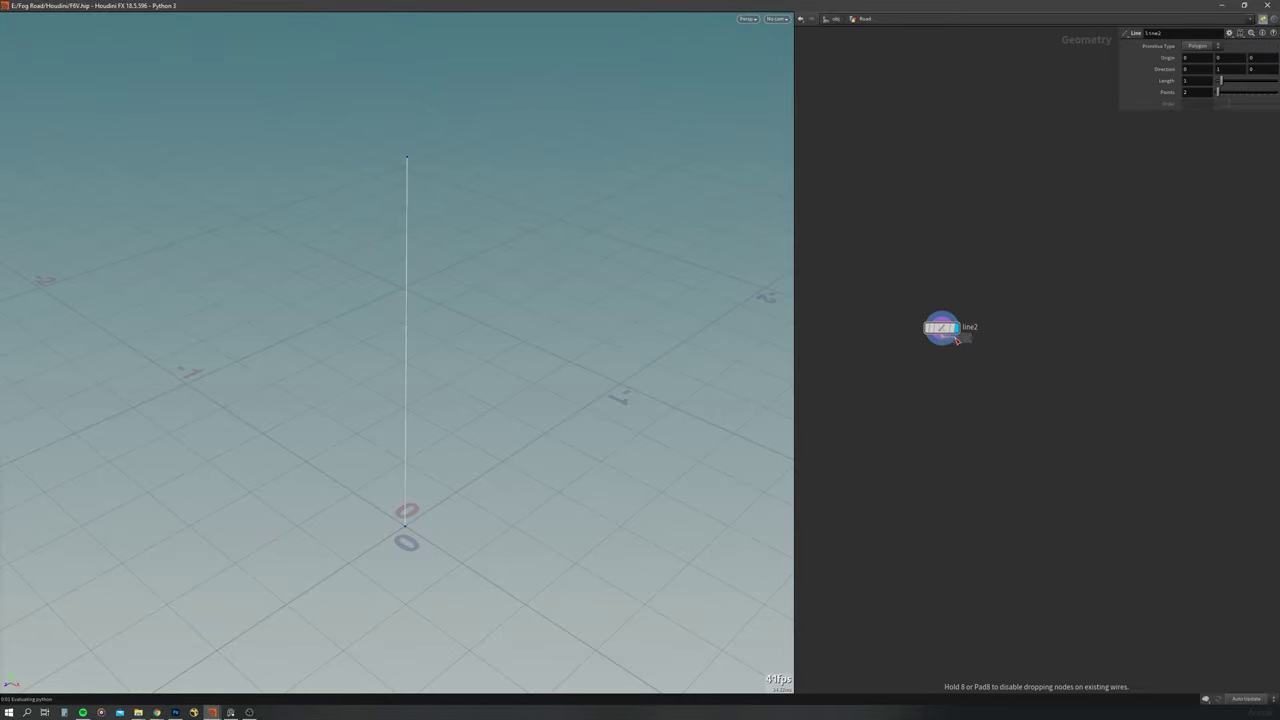
{"action": "left_click", "coordinate": [972, 372]}
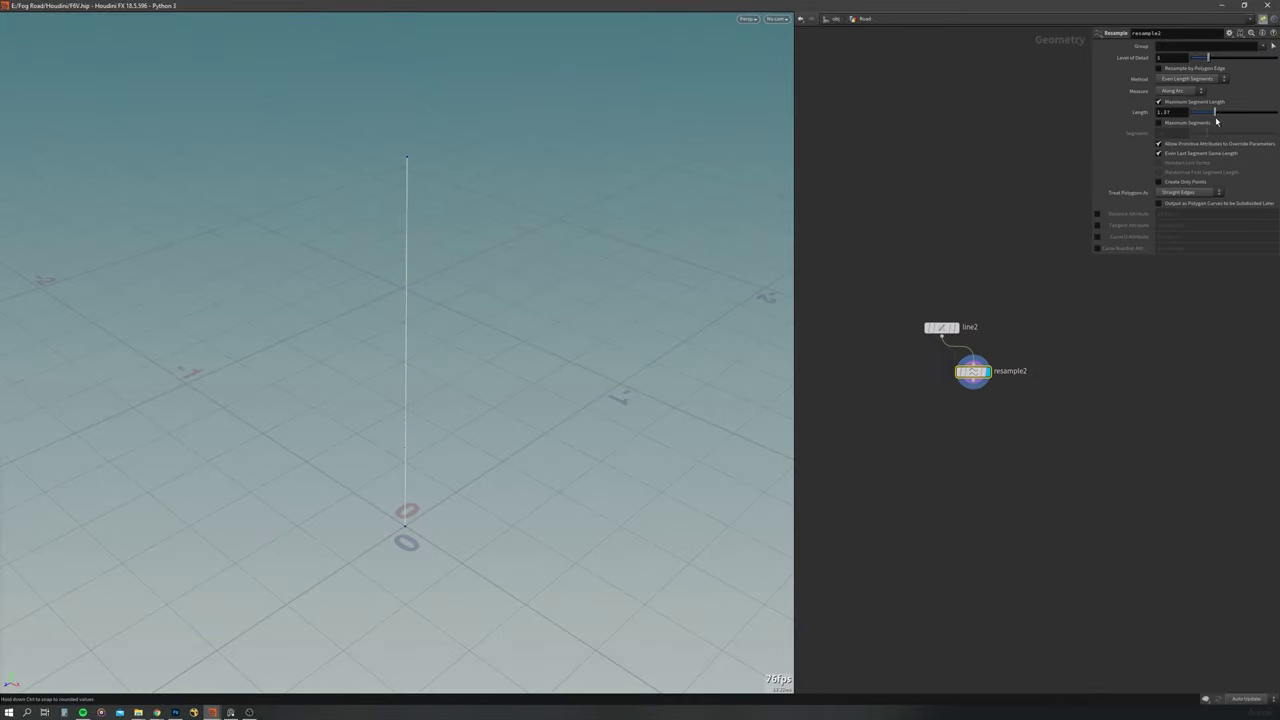
Step: Add an Attribute Wrangle below resample2 and start its VEX code setting @P.x from chramp("Shape")
{"action": "key", "text": "Tab"}
{"action": "type", "text": "wrangle"}
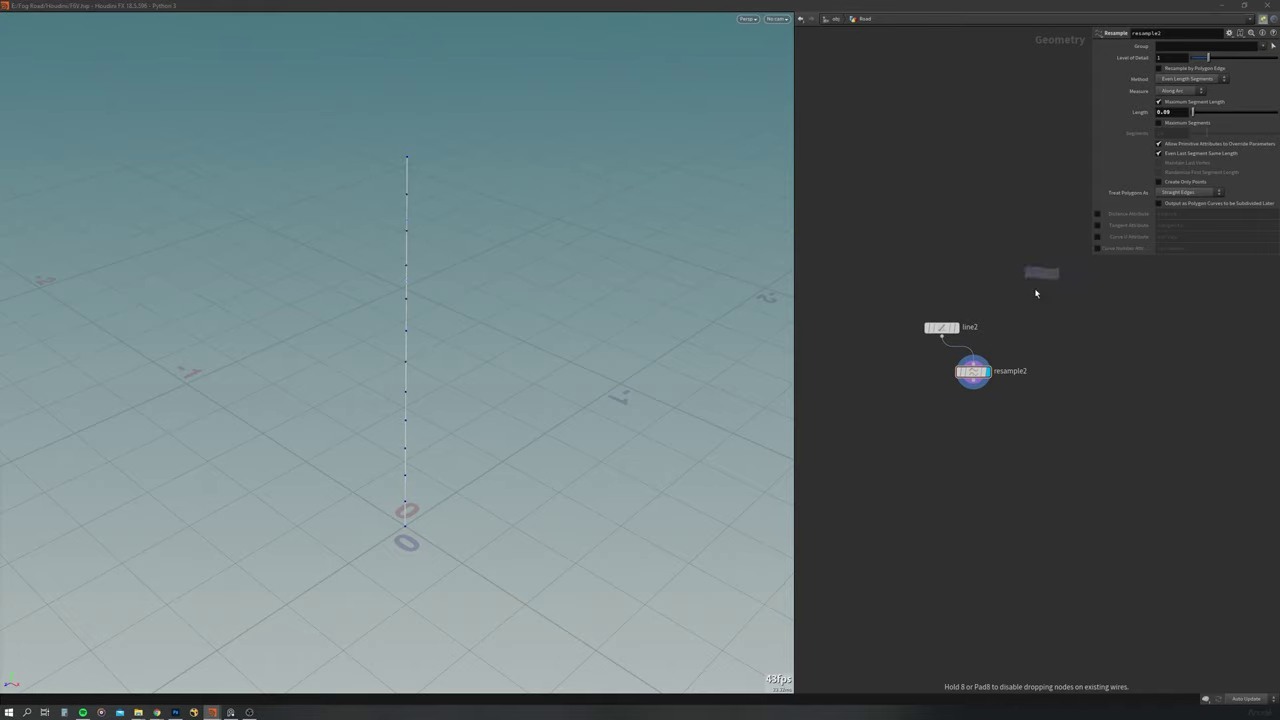
{"action": "key", "text": "Return"}
{"action": "left_click", "coordinate": [985, 440]}
{"action": "type", "text": "float shp = @ptnum * 1;"}
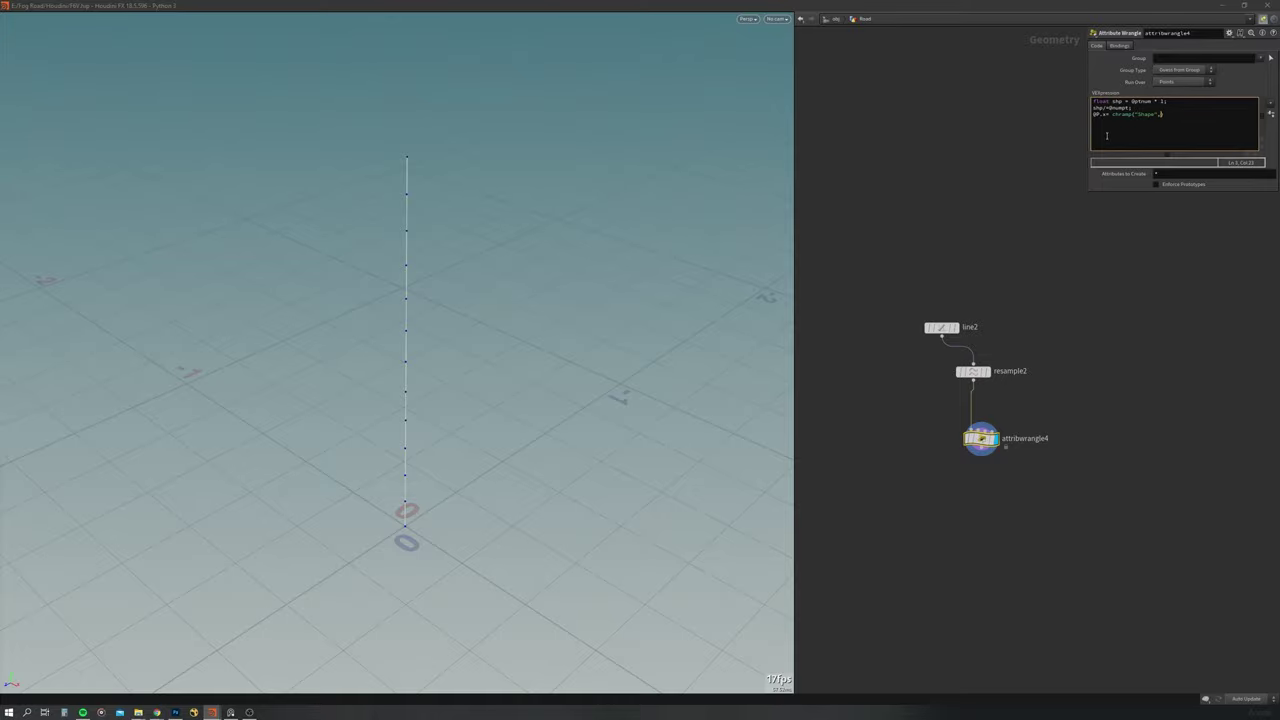
Step: Create the Shape ramp parameter and add a Transform node fed by line2
{"action": "left_click", "coordinate": [1270, 113]}
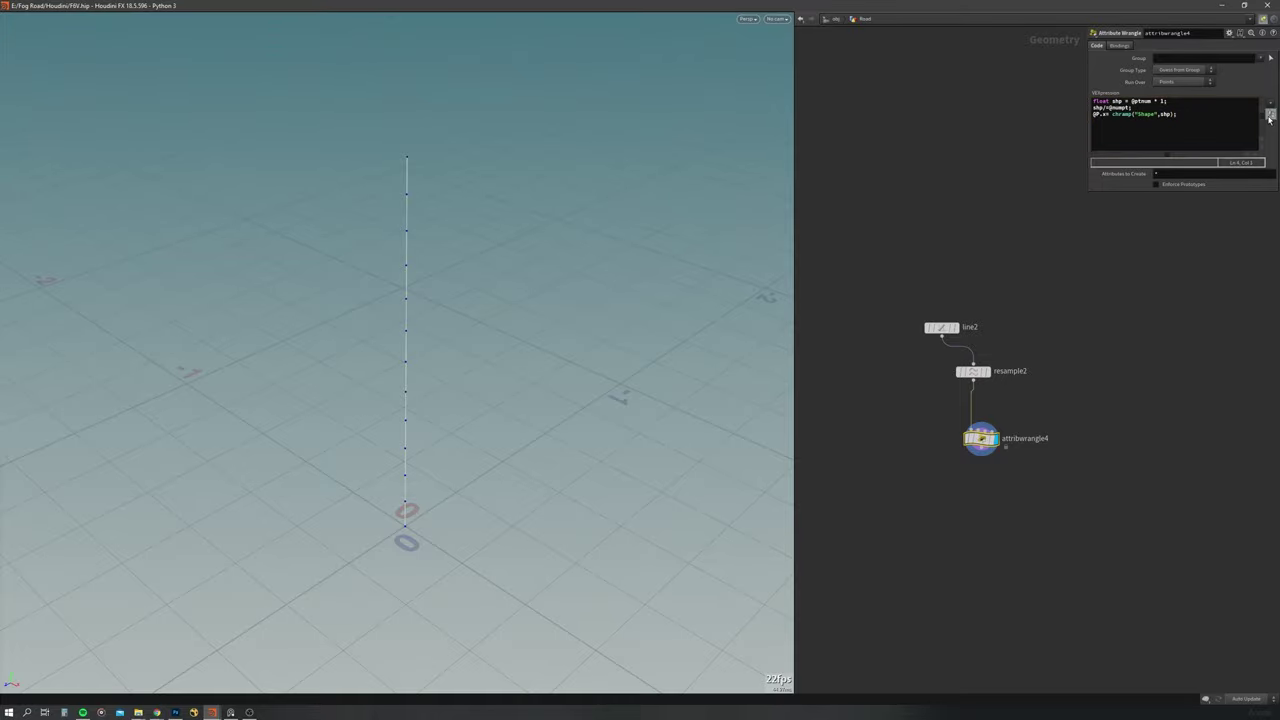
{"action": "scroll", "coordinate": [1000, 380], "scroll_direction": "up", "scroll_amount": 3}
{"action": "key", "text": "Tab"}
{"action": "type", "text": "ransform"}
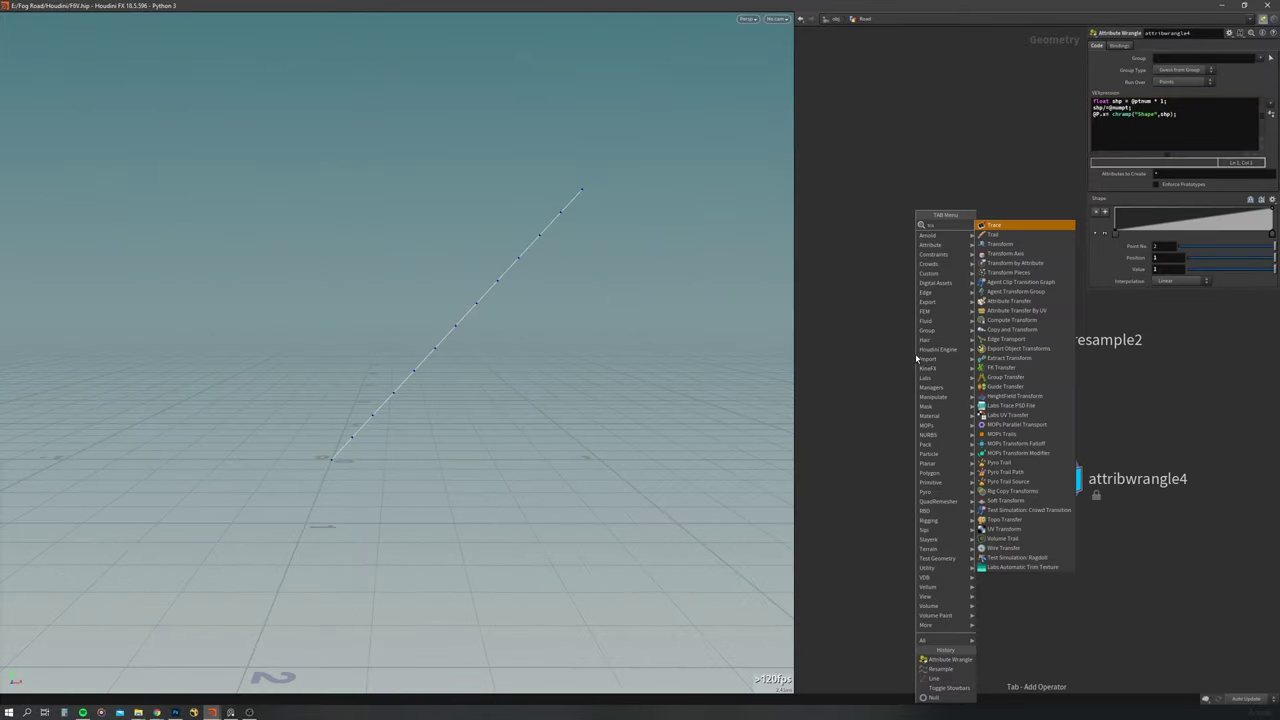
{"action": "key", "text": "Return"}
{"action": "left_click", "coordinate": [885, 400]}
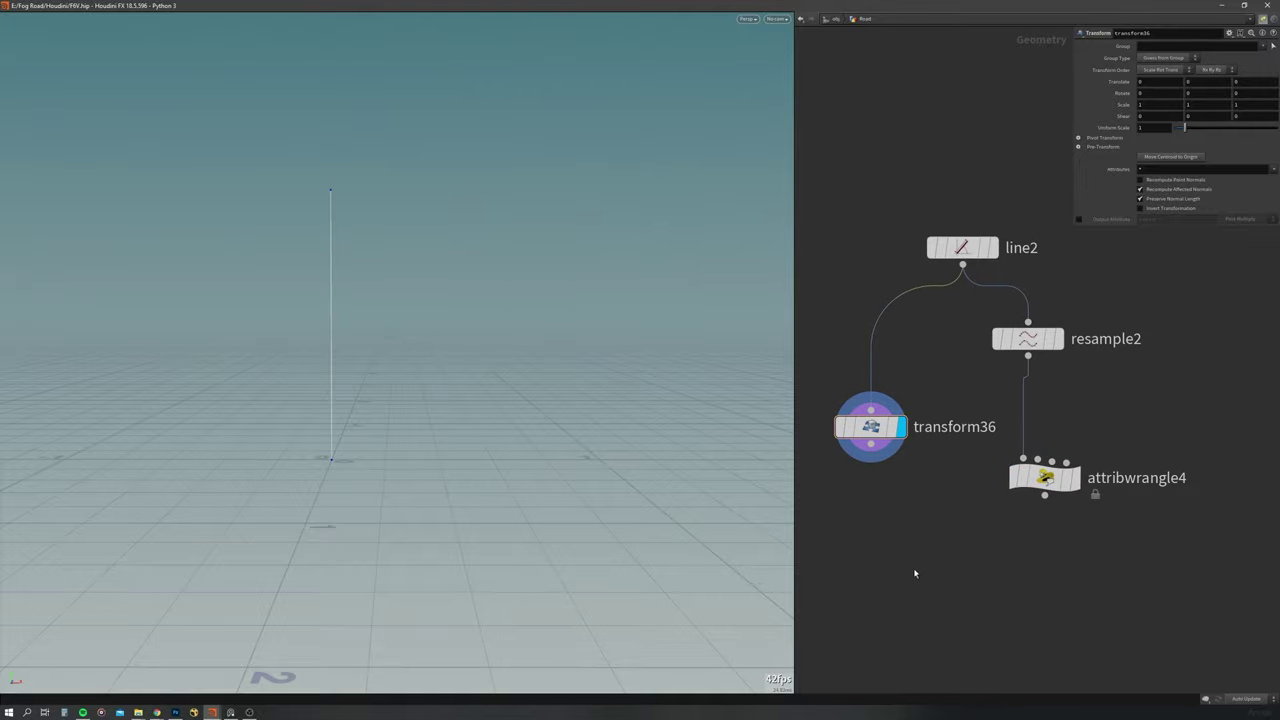
Step: Add a Sweep node below transform36, display it, and wire attribwrangle4 in as its profile
{"action": "key", "text": "Tab"}
{"action": "type", "text": "sweep"}
{"action": "key", "text": "Return"}
{"action": "left_click", "coordinate": [914, 563]}
{"action": "left_click", "coordinate": [945, 565]}
{"action": "mouse_move", "coordinate": [309, 380]}
{"action": "left_mouse_down"}
{"action": "mouse_move", "coordinate": [277, 376]}
{"action": "mouse_move", "coordinate": [495, 369]}
{"action": "left_mouse_up"}
Step: Face the wall and try a Monotone Cubic bend on attribwrangle4's Shape ramp, then undo it
{"action": "left_click", "coordinate": [1045, 477]}
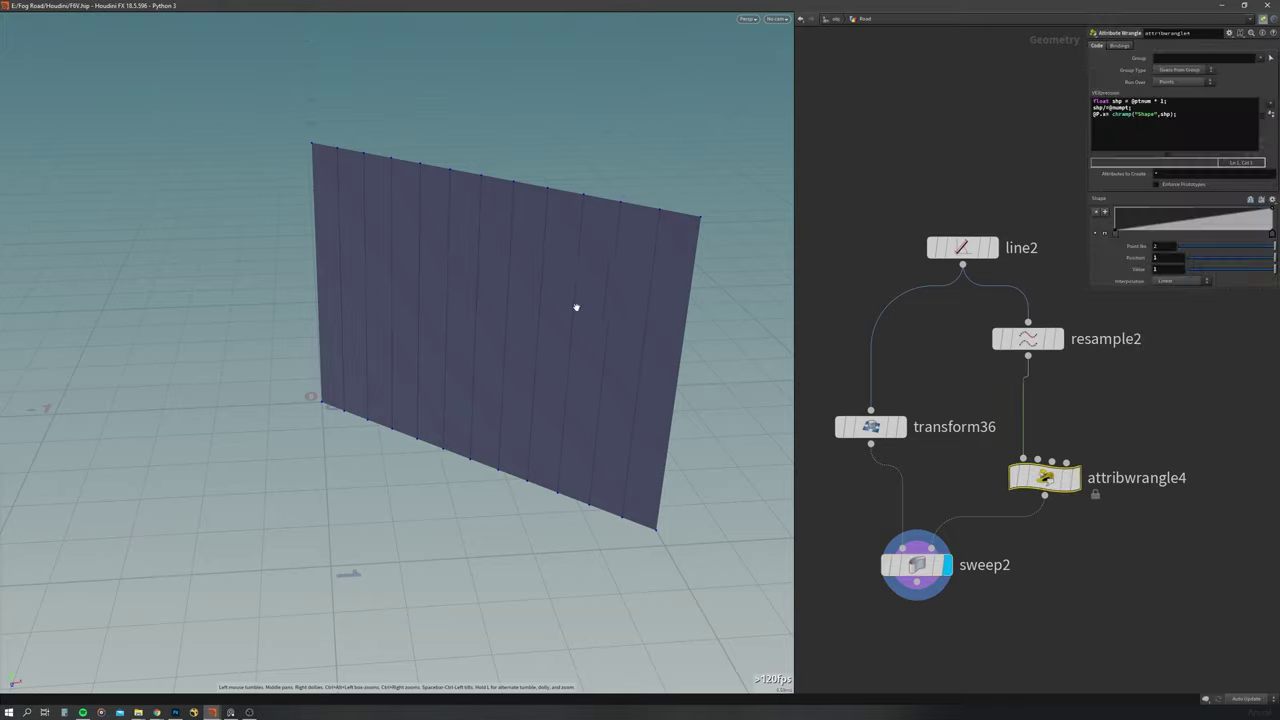
{"action": "left_click_drag", "start_coordinate": [577, 306], "coordinate": [700, 300]}
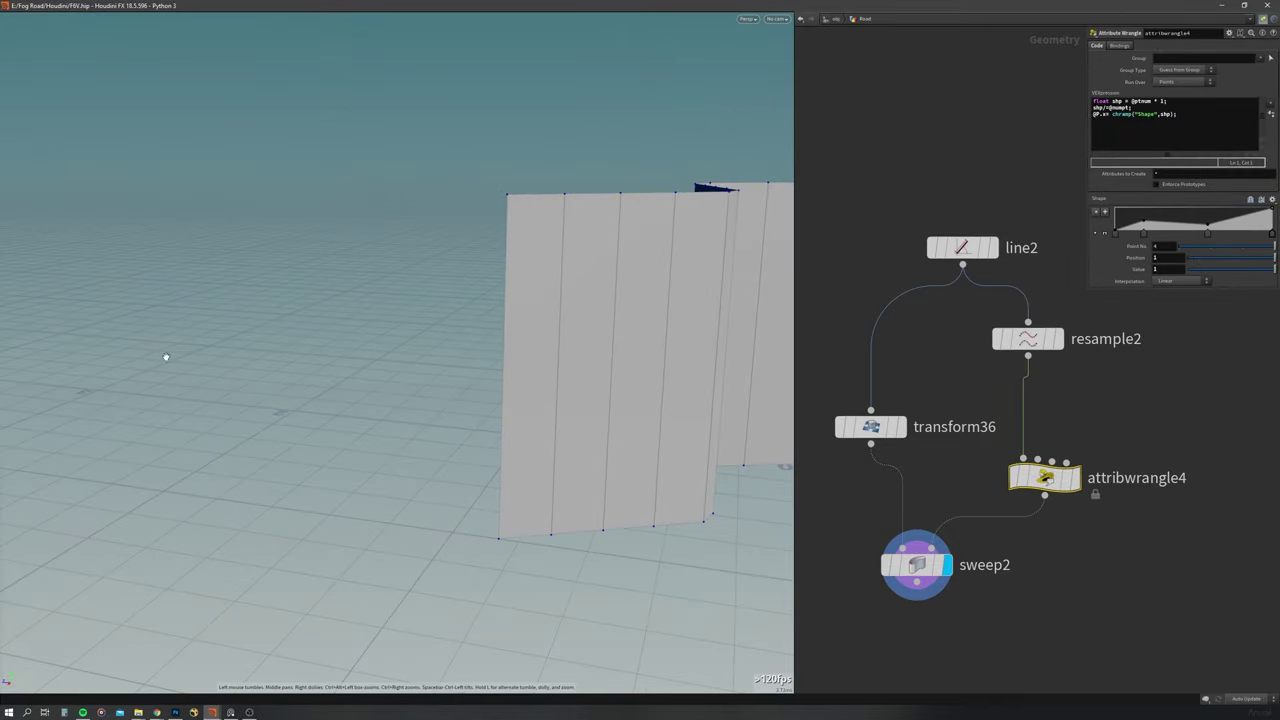
{"action": "left_click_drag", "start_coordinate": [166, 357], "coordinate": [629, 486]}
{"action": "left_click", "coordinate": [1107, 232]}
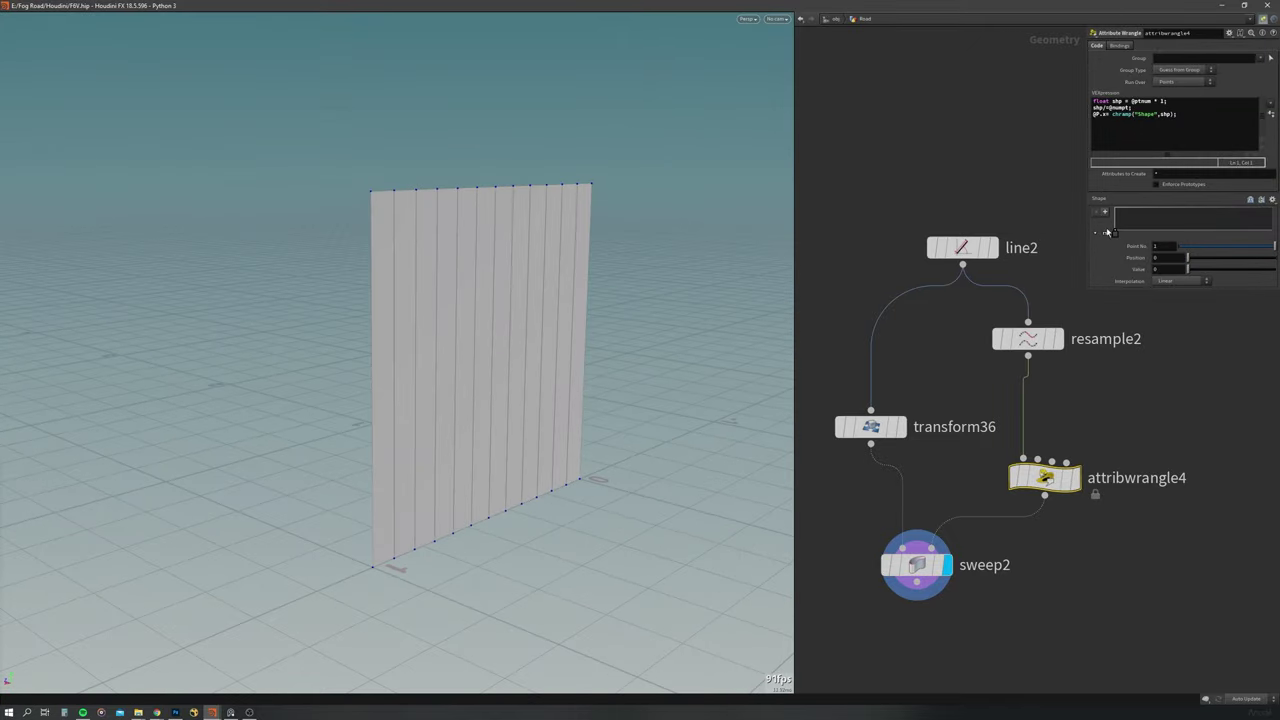
{"action": "left_click", "coordinate": [1178, 319]}
{"action": "left_click_drag", "start_coordinate": [1195, 268], "coordinate": [1207, 266]}
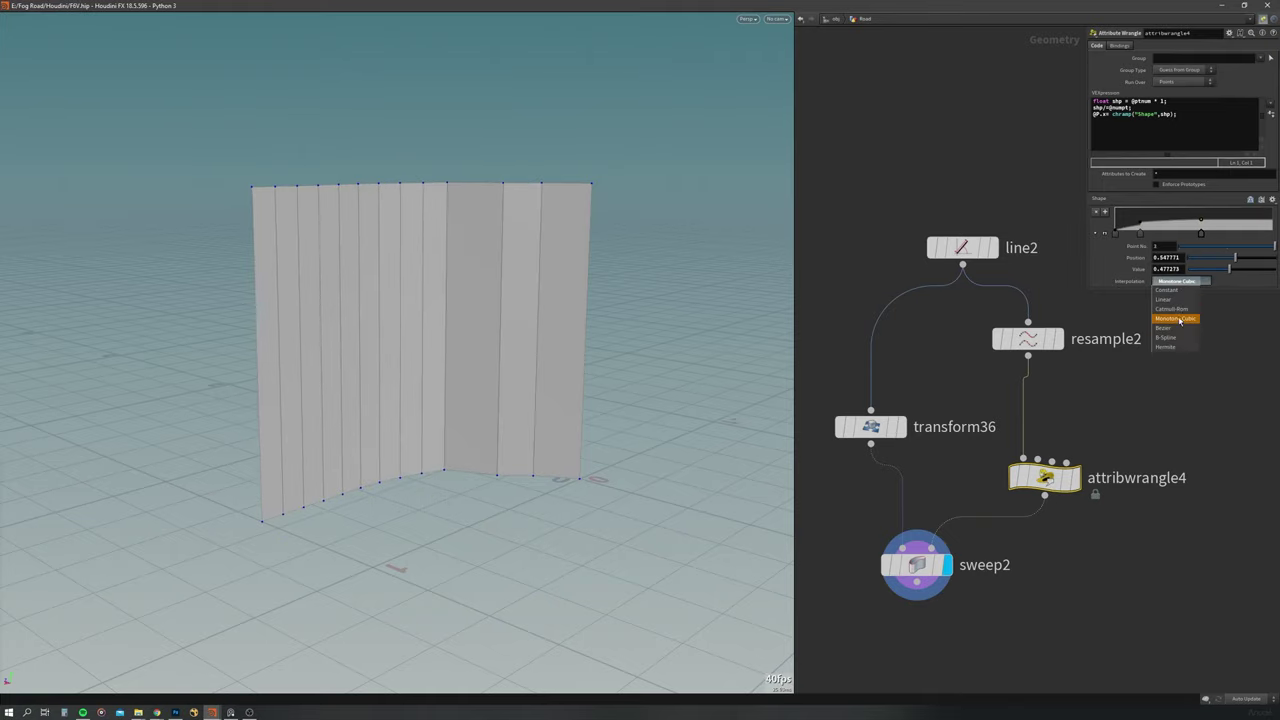
{"action": "key", "text": "ctrl+z"}
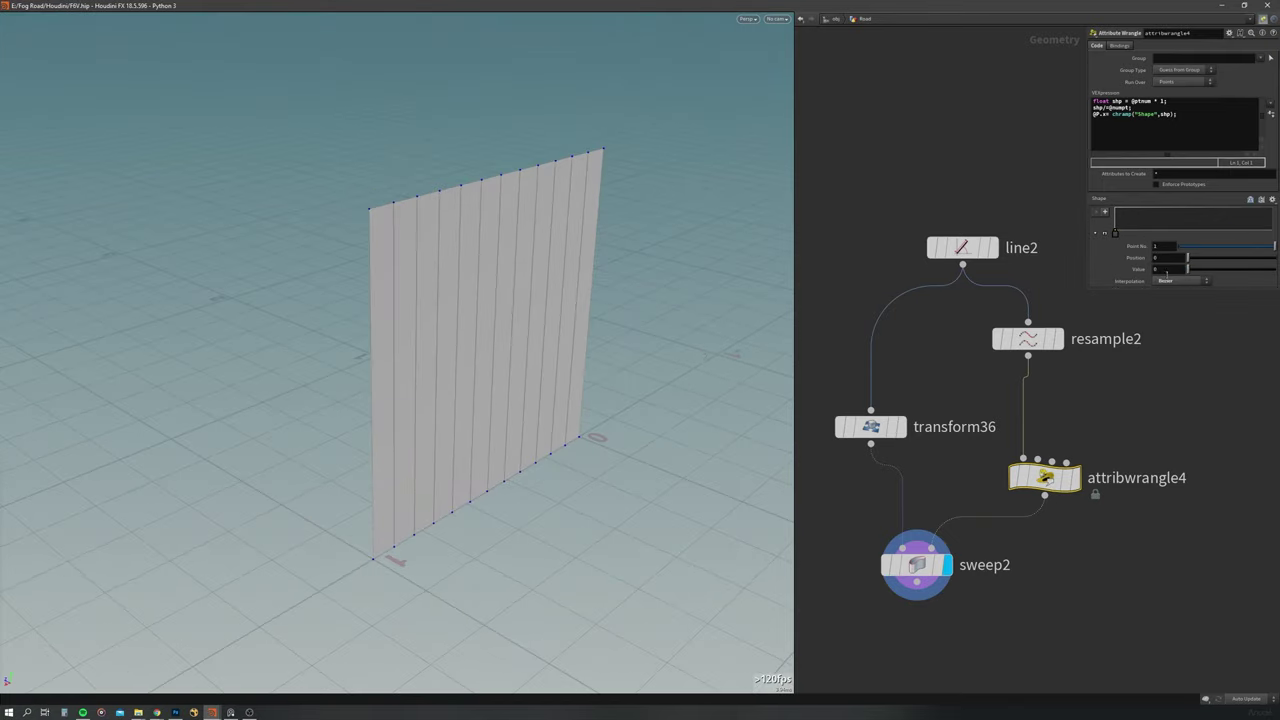
Step: Switch the Shape ramp to B-Spline and reshape its points into an S-curve wave
{"action": "left_click", "coordinate": [1182, 280]}
{"action": "left_click", "coordinate": [1180, 330]}
{"action": "left_click_drag", "start_coordinate": [1116, 233], "coordinate": [1136, 232]}
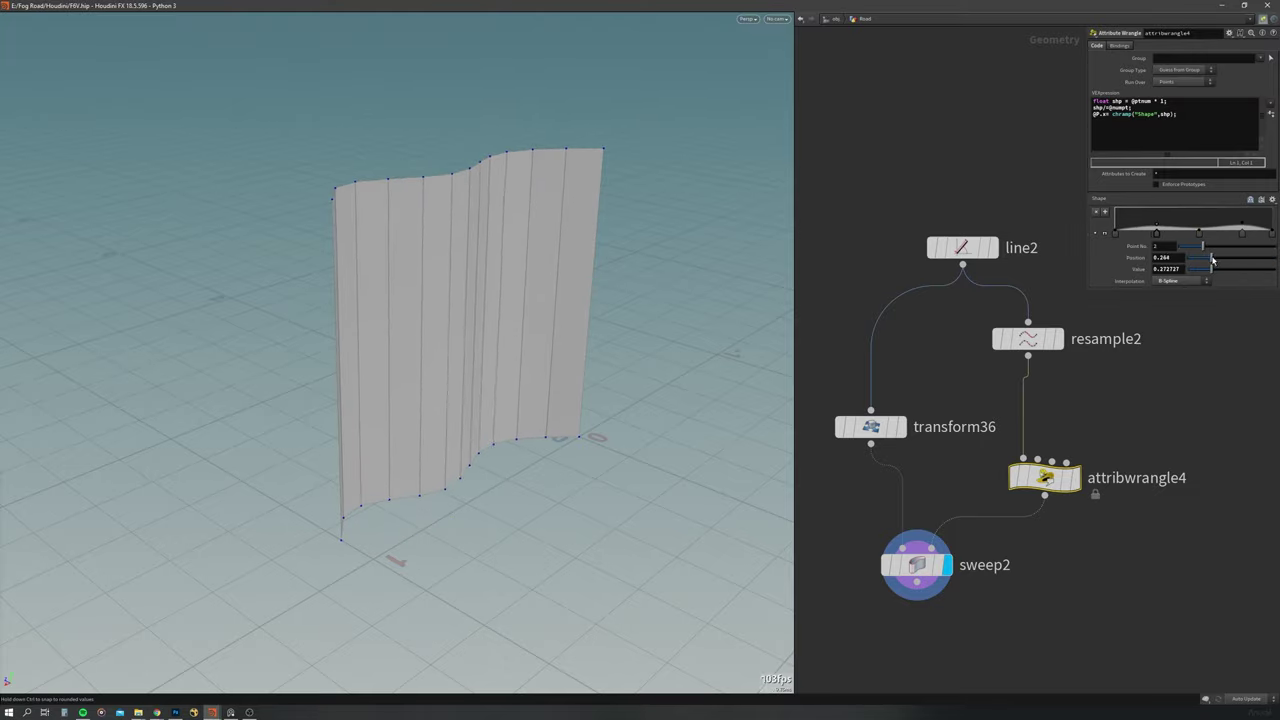
{"action": "left_click_drag", "start_coordinate": [1212, 259], "coordinate": [1208, 258]}
{"action": "left_click_drag", "start_coordinate": [1203, 269], "coordinate": [1241, 272]}
{"action": "left_click_drag", "start_coordinate": [1198, 222], "coordinate": [1184, 231]}
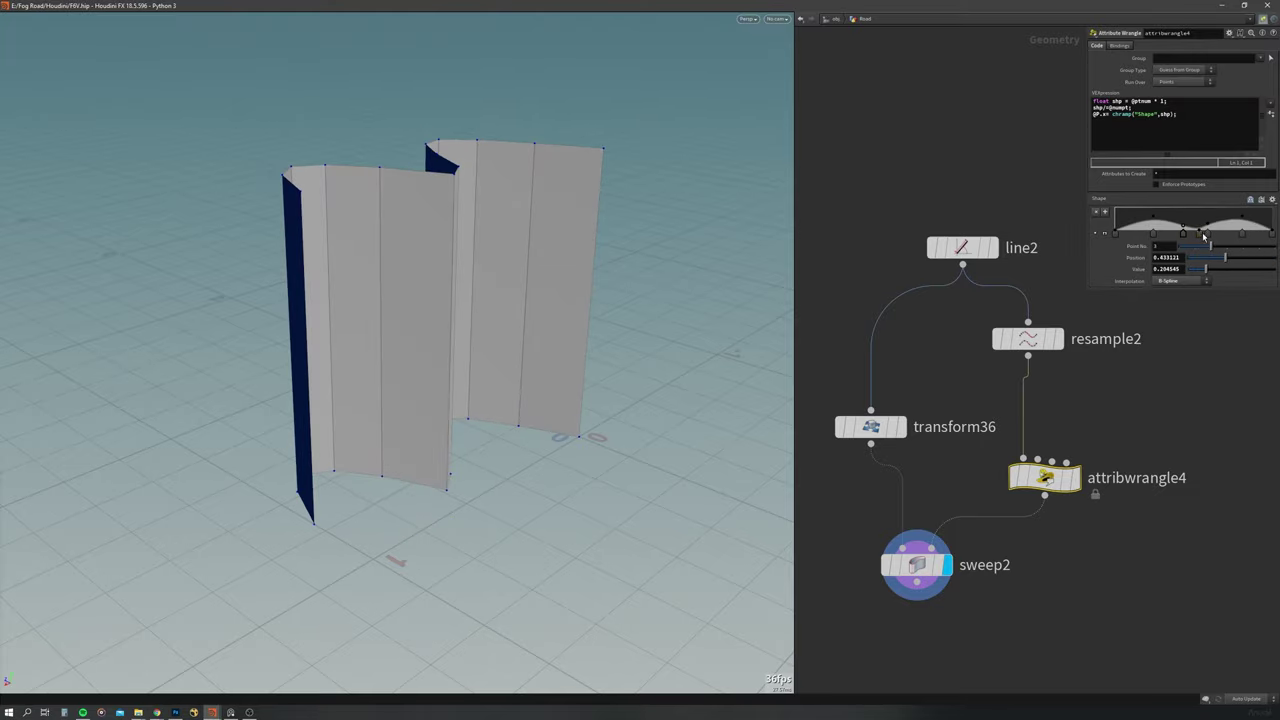
{"action": "left_click", "coordinate": [972, 368]}
Step: Lower resample2's Length to 0.011 so the wavy wall is finely subdivided
{"action": "middle_click_drag", "start_coordinate": [1165, 111], "coordinate": [1185, 111]}
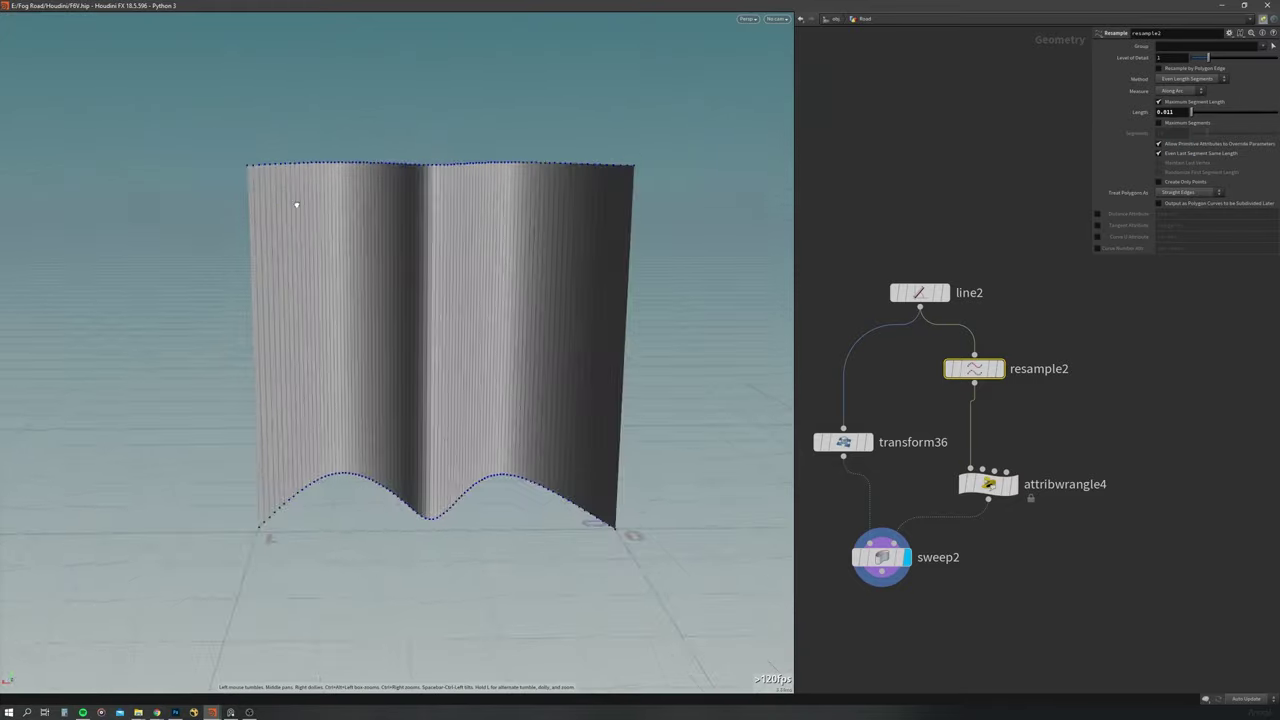
{"action": "left_click_drag", "start_coordinate": [600, 300], "coordinate": [767, 241]}
{"action": "left_click", "coordinate": [988, 484]}
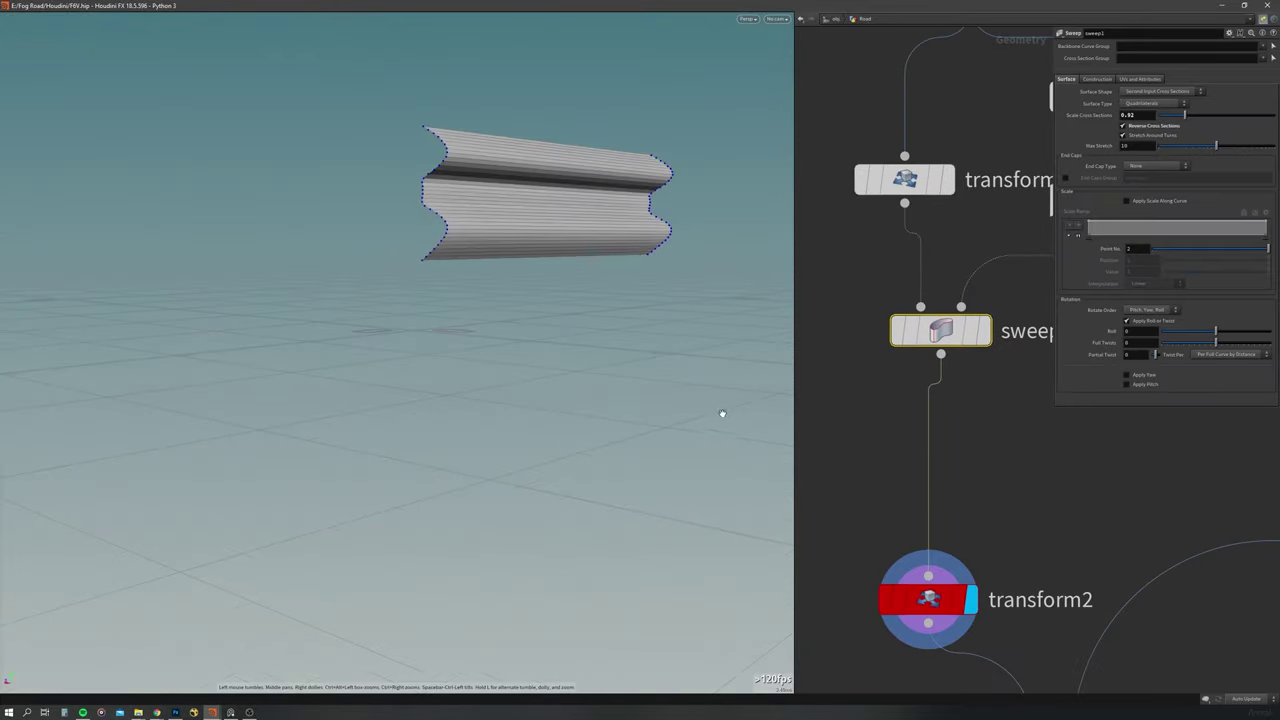
Step: Preview the post cap build: transform10, circle1, circle2, polyextrude2, reverse1, transform4, transform5, merge5
{"action": "scroll", "coordinate": [960, 520], "scroll_direction": "up", "scroll_amount": 3}
{"action": "left_click", "coordinate": [1016, 510]}
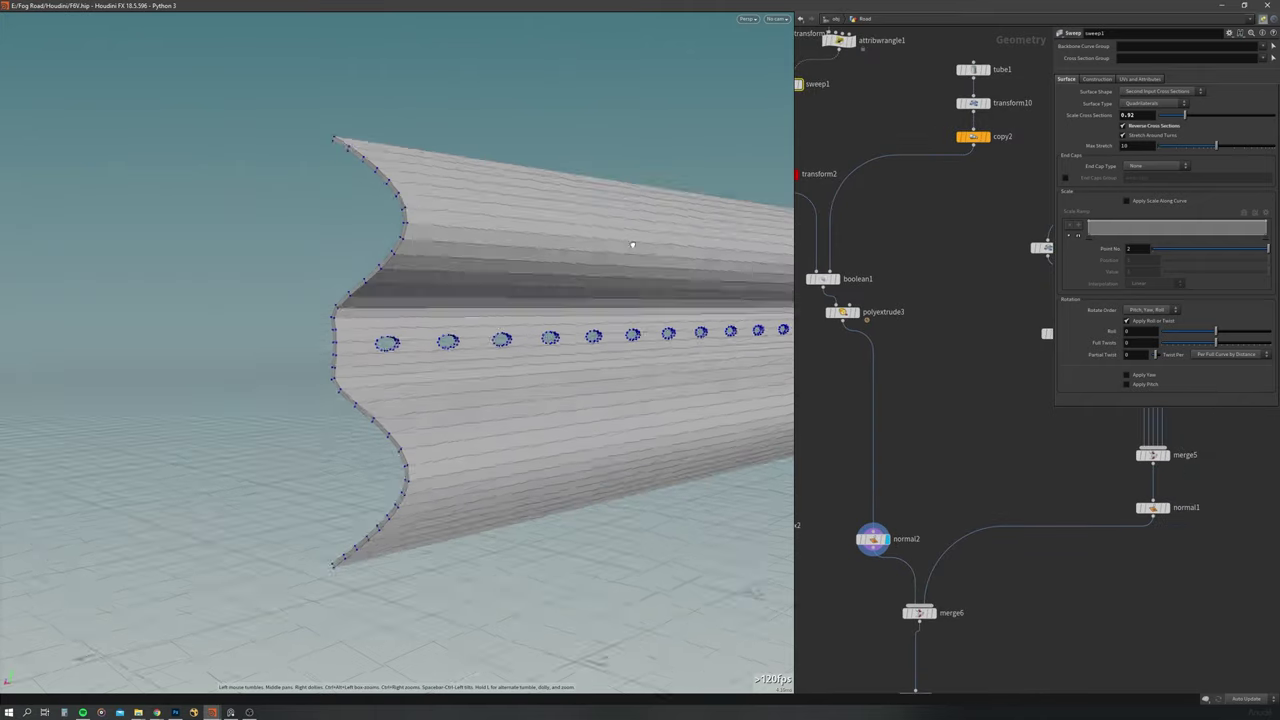
{"action": "scroll", "coordinate": [860, 360], "scroll_direction": "up", "scroll_amount": 3}
{"action": "left_click", "coordinate": [884, 340]}
{"action": "left_click", "coordinate": [948, 340]}
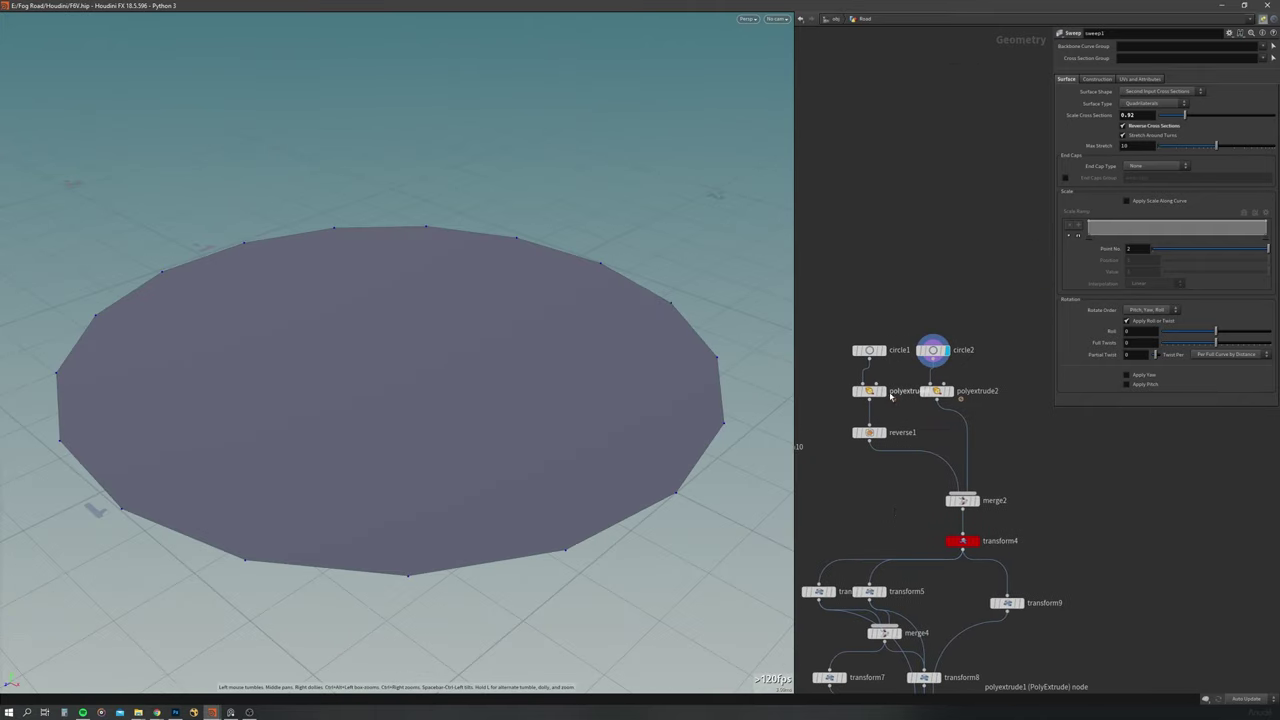
{"action": "left_click", "coordinate": [953, 376]}
{"action": "left_click", "coordinate": [881, 432]}
{"action": "left_click", "coordinate": [975, 540]}
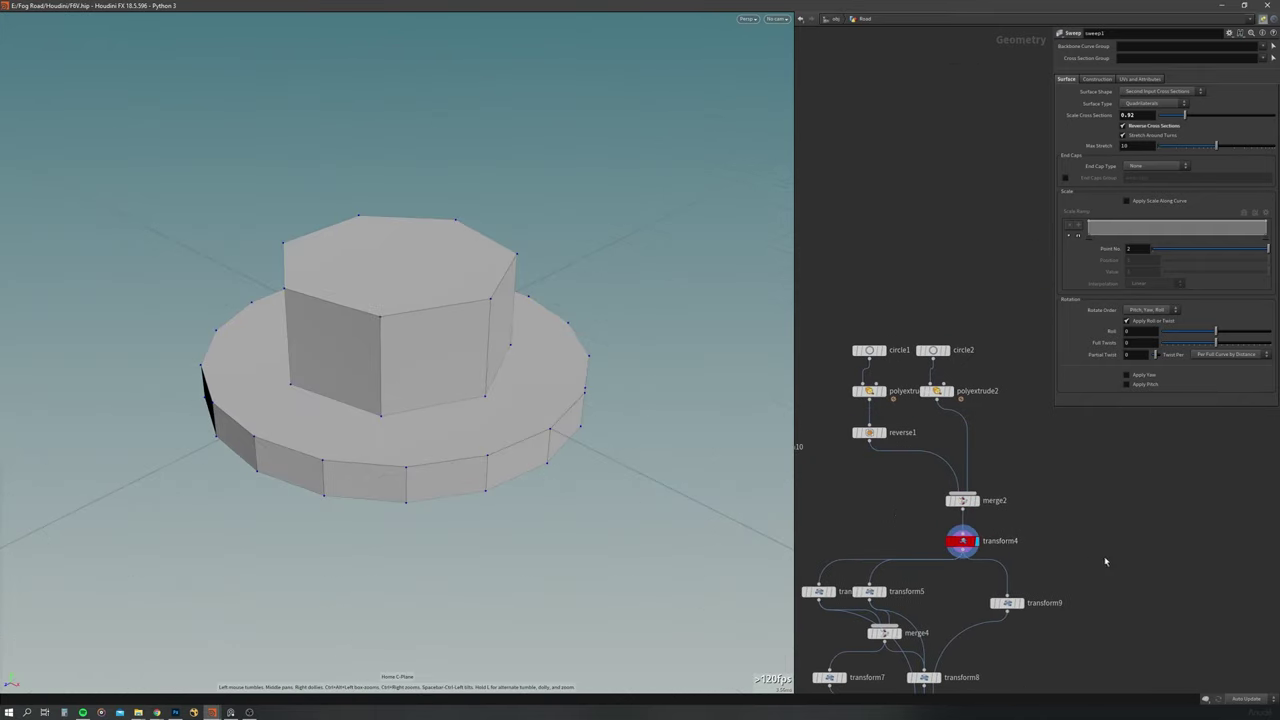
{"action": "middle_click_drag", "start_coordinate": [930, 620], "coordinate": [950, 516]}
{"action": "left_click", "coordinate": [898, 488]}
{"action": "middle_click_drag", "start_coordinate": [838, 488], "coordinate": [838, 400]}
{"action": "left_click", "coordinate": [958, 606]}
Step: Preview the curved rail through merge6, mirror1 and transform35
{"action": "middle_click_drag", "start_coordinate": [955, 610], "coordinate": [955, 527]}
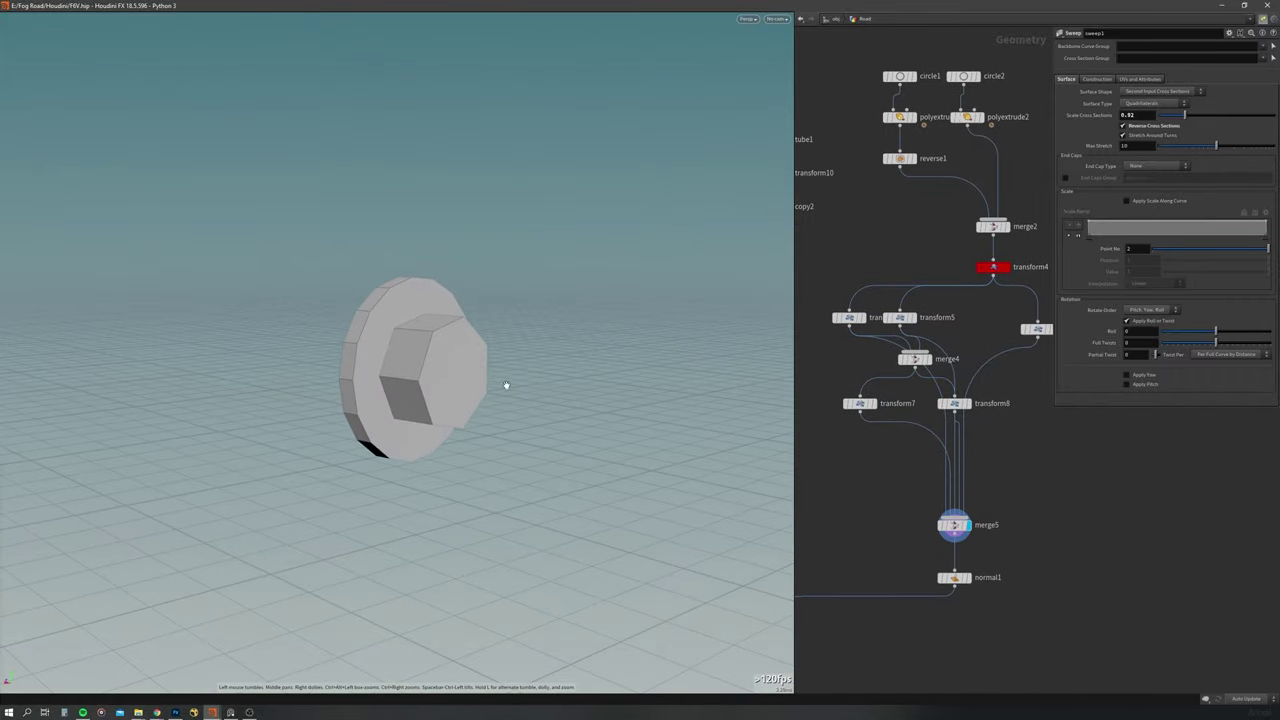
{"action": "middle_click_drag", "start_coordinate": [970, 588], "coordinate": [988, 457]}
{"action": "left_click", "coordinate": [975, 508]}
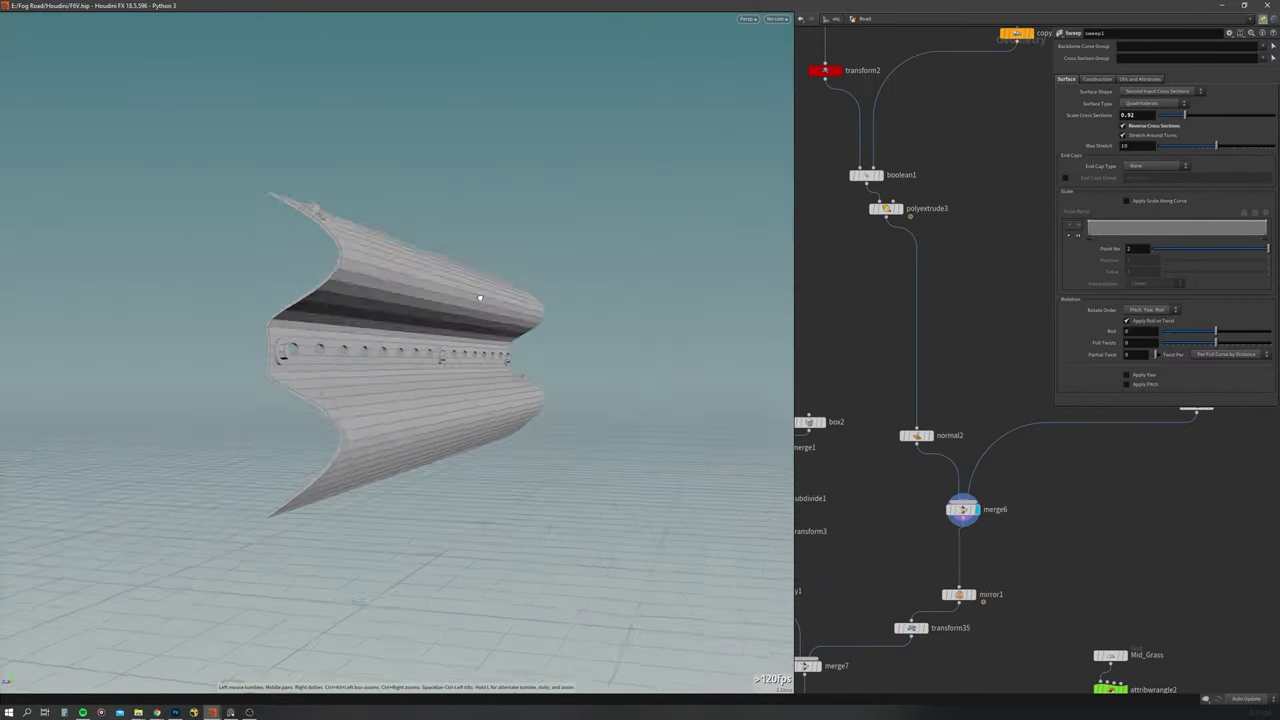
{"action": "middle_click_drag", "start_coordinate": [892, 561], "coordinate": [930, 500]}
{"action": "left_click", "coordinate": [1006, 532]}
{"action": "left_click", "coordinate": [945, 566]}
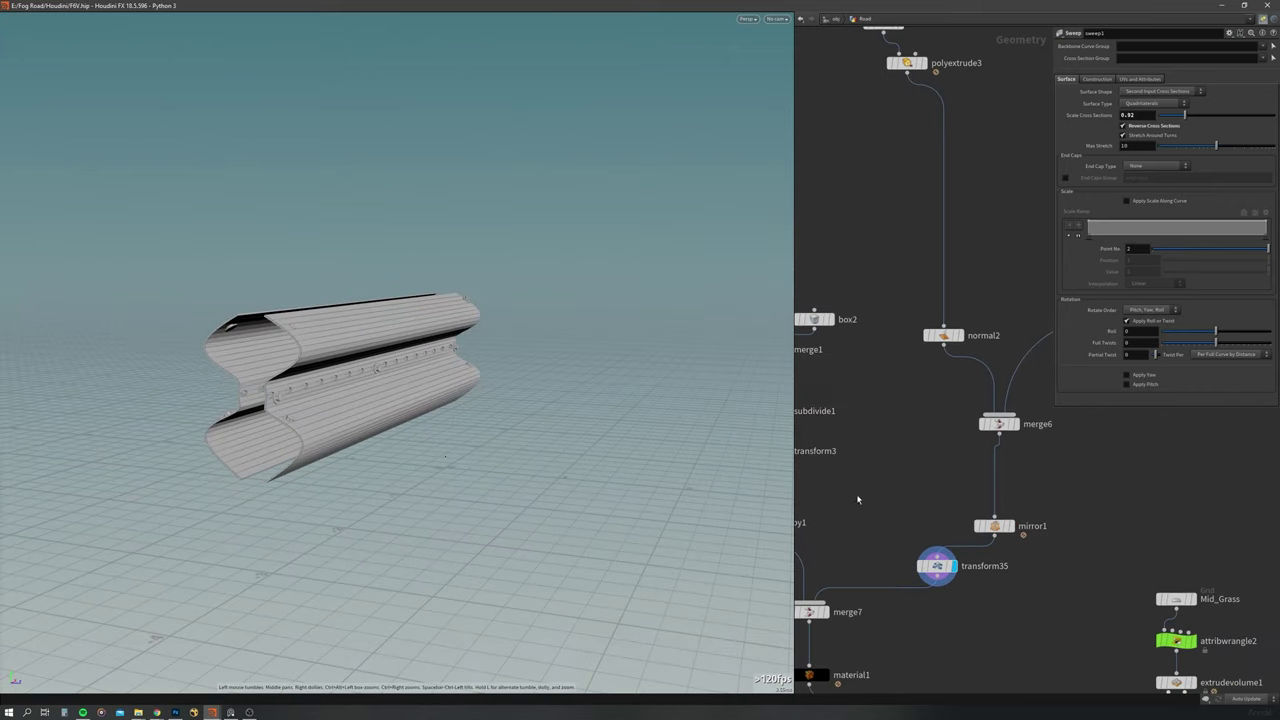
Step: Preview box1, box2, merge1, subdivide1 and transform3, ending on merge7's guard rail on posts
{"action": "middle_click_drag", "start_coordinate": [945, 566], "coordinate": [893, 325]}
{"action": "left_click", "coordinate": [895, 306]}
{"action": "left_click", "coordinate": [955, 308]}
{"action": "left_click", "coordinate": [906, 366]}
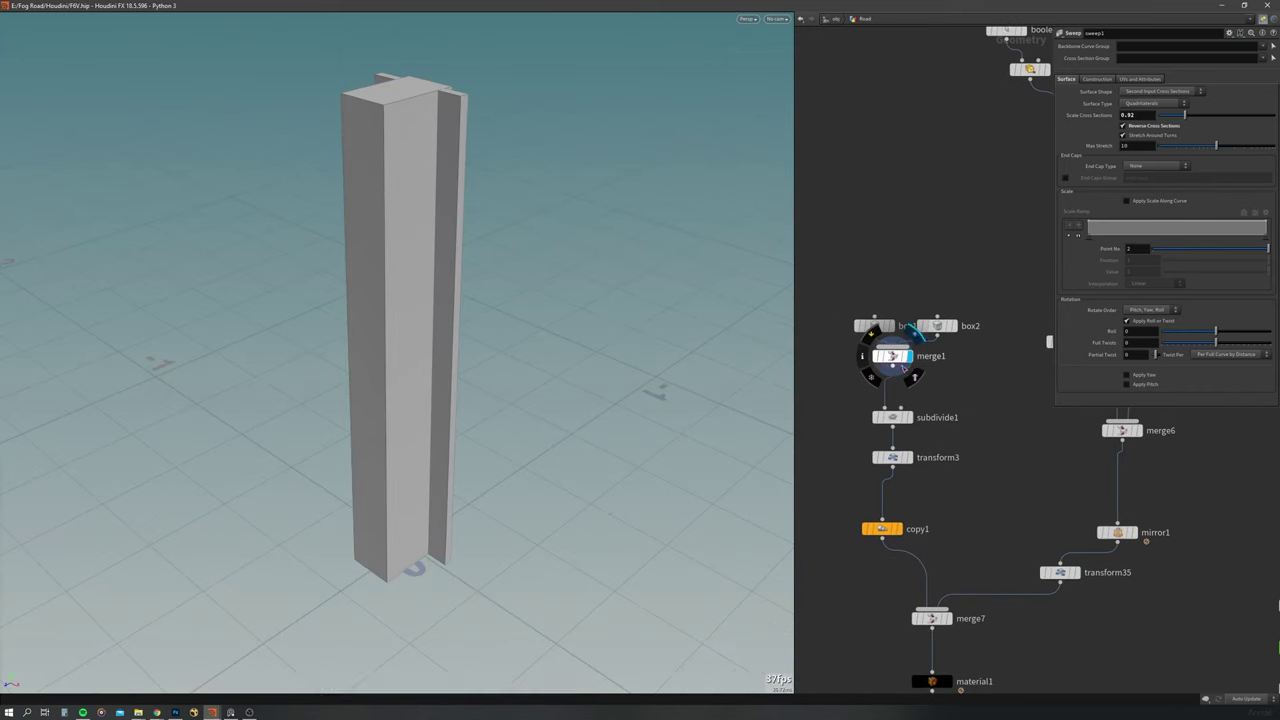
{"action": "left_click", "coordinate": [906, 457]}
{"action": "middle_click_drag", "start_coordinate": [900, 500], "coordinate": [897, 418]}
{"action": "left_click", "coordinate": [895, 446]}
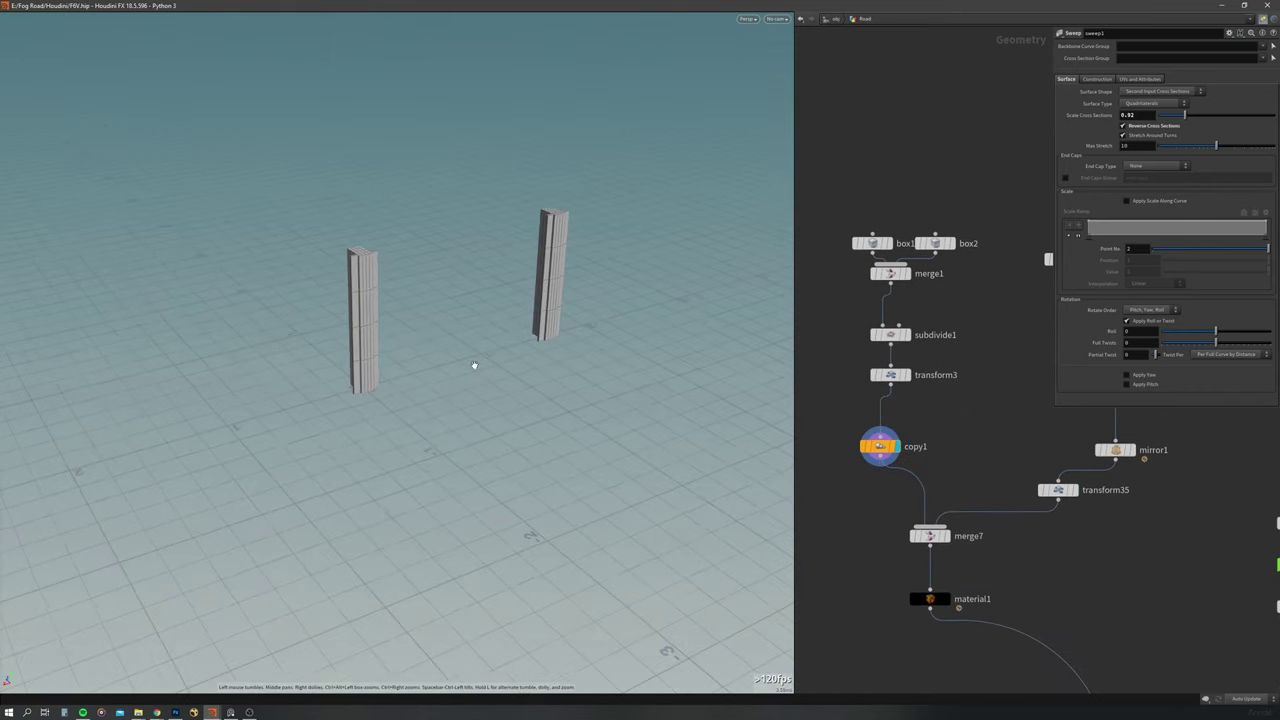
{"action": "left_click", "coordinate": [944, 536]}
{"action": "middle_click_drag", "start_coordinate": [1105, 527], "coordinate": [790, 464]}
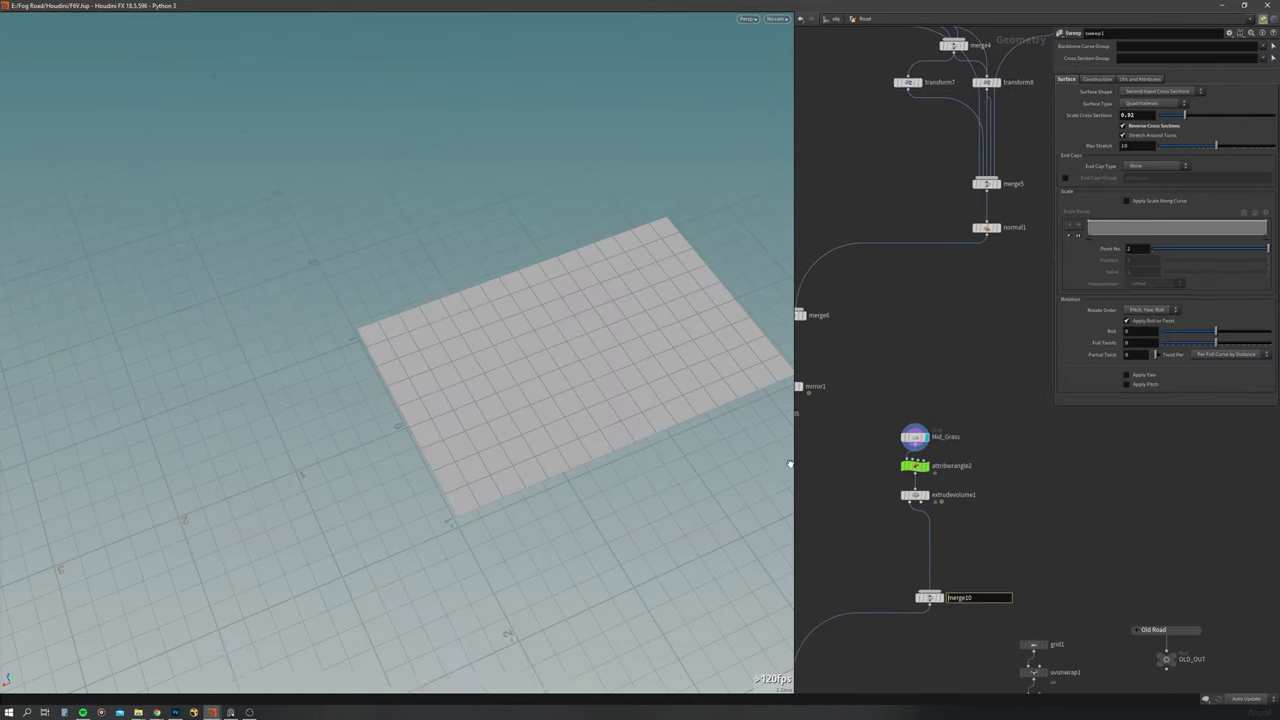
Step: Preview the rail chain from the single rail to the rail on its base and copied output
{"action": "middle_click_drag", "start_coordinate": [973, 547], "coordinate": [1095, 450]}
{"action": "left_click", "coordinate": [900, 605]}
{"action": "middle_click_drag", "start_coordinate": [900, 605], "coordinate": [970, 490]}
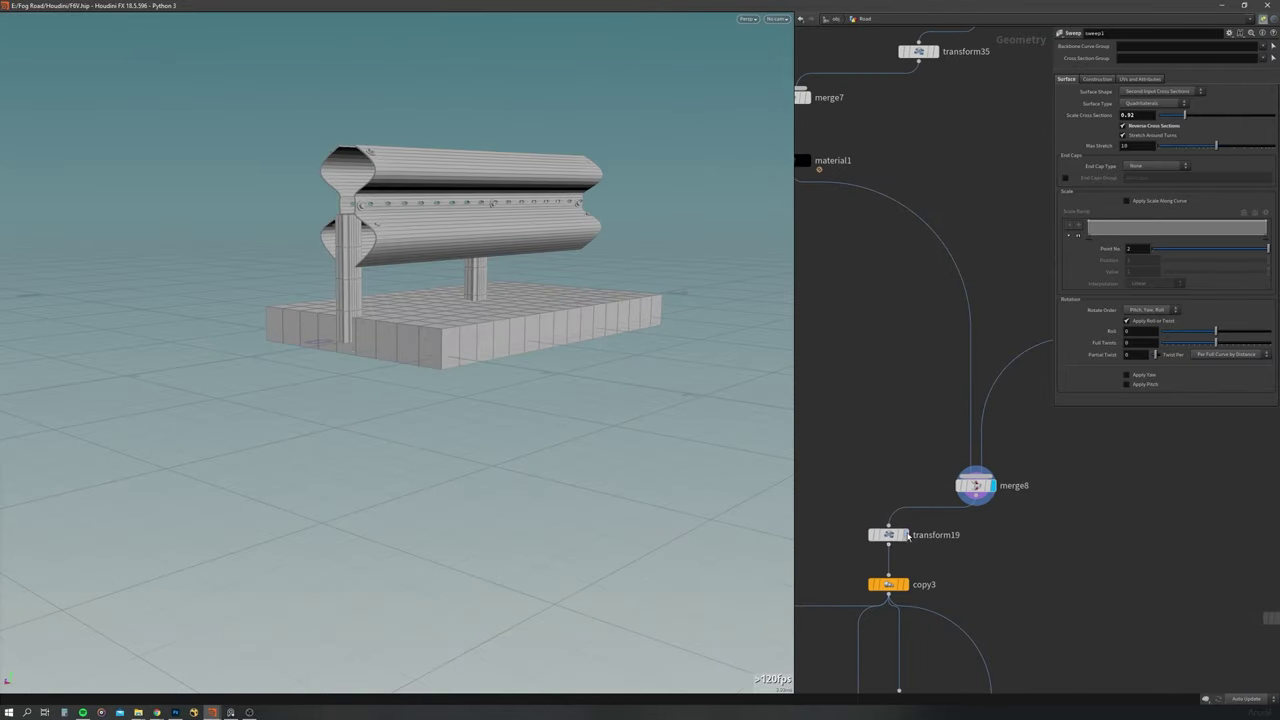
{"action": "left_click", "coordinate": [888, 535]}
{"action": "scroll", "coordinate": [391, 490], "scroll_direction": "down", "scroll_amount": 2}
{"action": "middle_click_drag", "start_coordinate": [900, 600], "coordinate": [975, 482]}
{"action": "left_click", "coordinate": [962, 468]}
Step: Inspect the rail copy settings and display the duplicated, then merged parallel rails
{"action": "scroll", "coordinate": [608, 423], "scroll_direction": "up", "scroll_amount": 5}
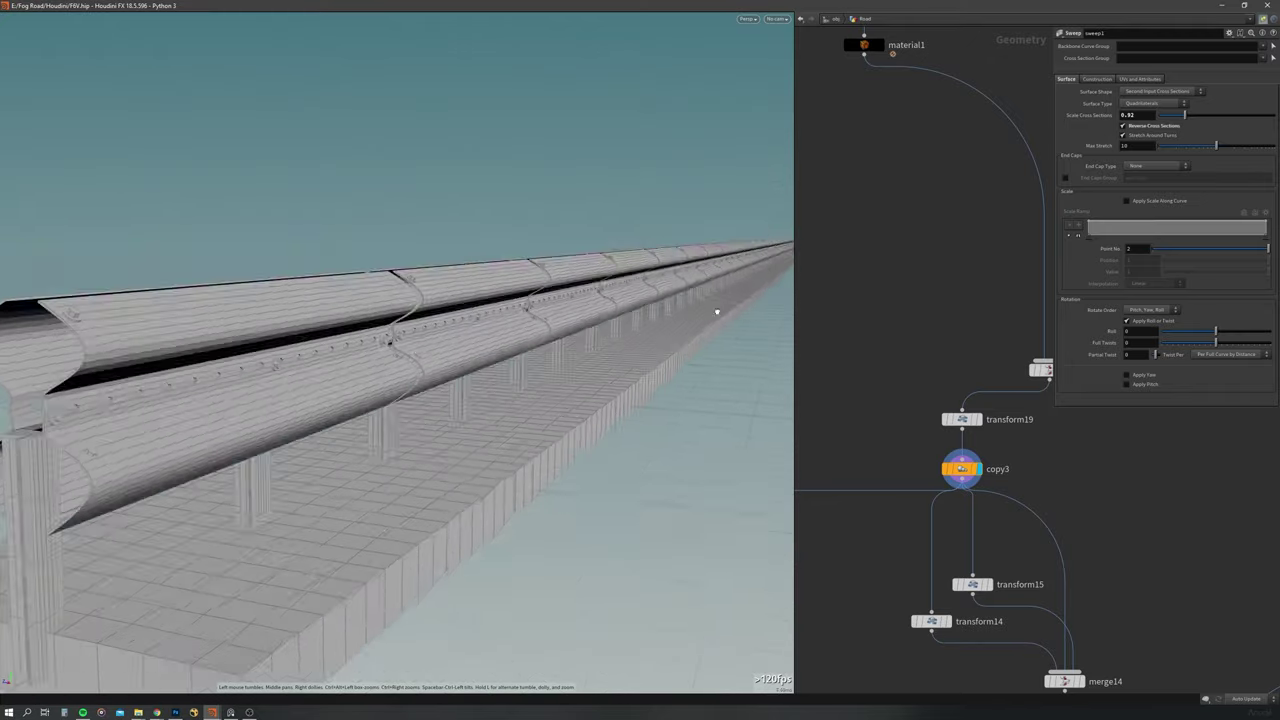
{"action": "left_click", "coordinate": [962, 419]}
{"action": "left_click", "coordinate": [951, 472]}
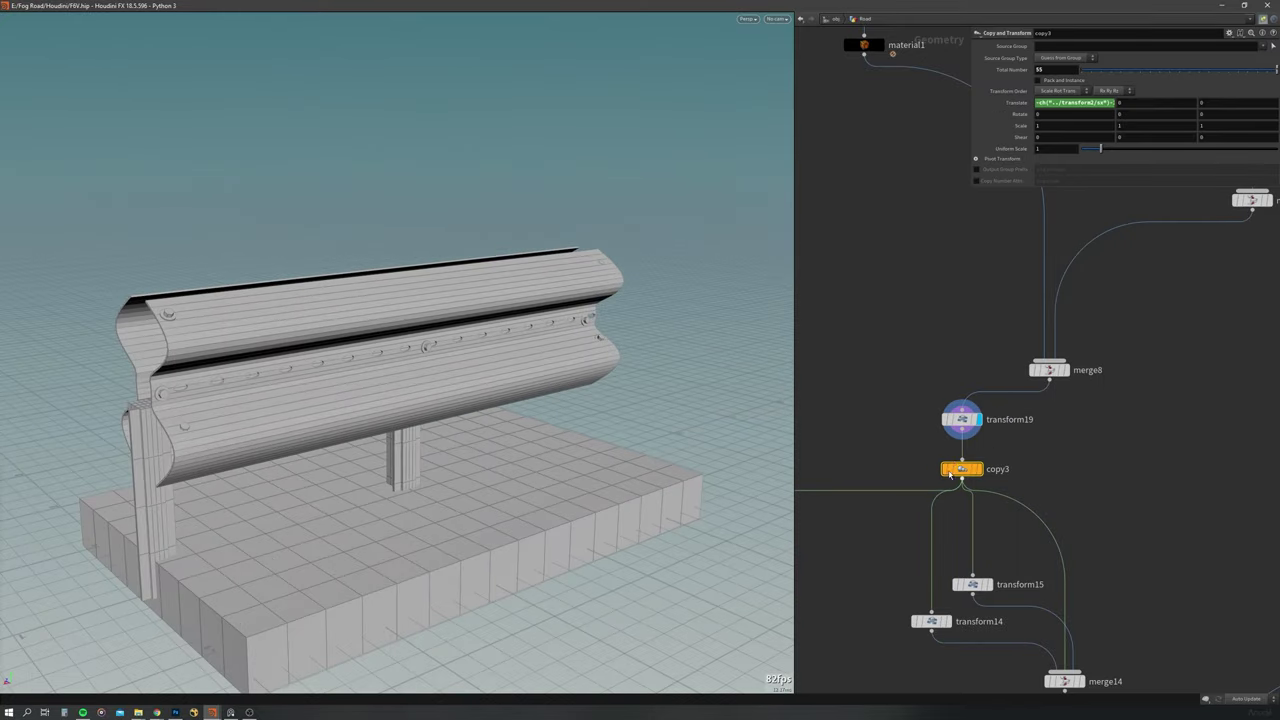
{"action": "left_click", "coordinate": [978, 469]}
{"action": "middle_click_drag", "start_coordinate": [978, 469], "coordinate": [939, 345]}
{"action": "scroll", "coordinate": [420, 430], "scroll_direction": "down", "scroll_amount": 5}
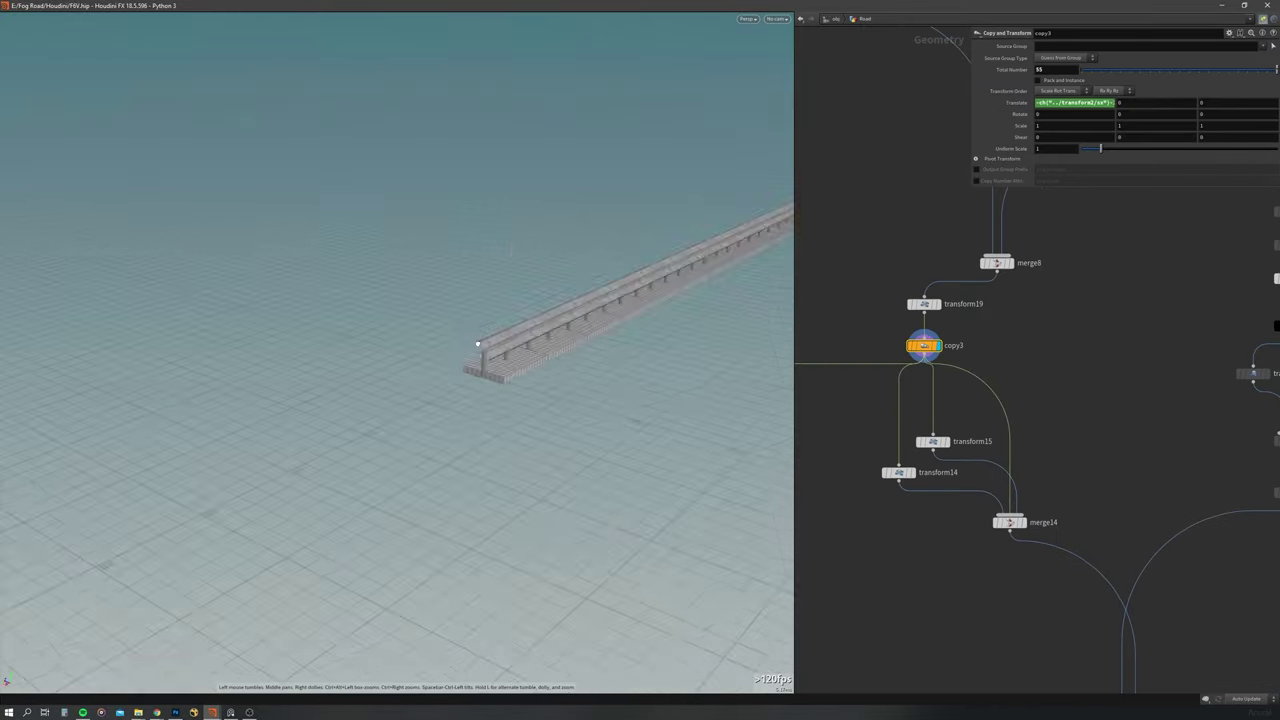
{"action": "mouse_move", "coordinate": [380, 450]}
{"action": "left_mouse_down"}
{"action": "mouse_move", "coordinate": [453, 449]}
{"action": "mouse_move", "coordinate": [543, 423]}
{"action": "left_mouse_up"}
{"action": "left_click", "coordinate": [1020, 522]}
Step: Preview the road: flat grid, textured asphalt, merged piece, two long copies, then roads with rails
{"action": "scroll", "coordinate": [543, 423], "scroll_direction": "down", "scroll_amount": 3}
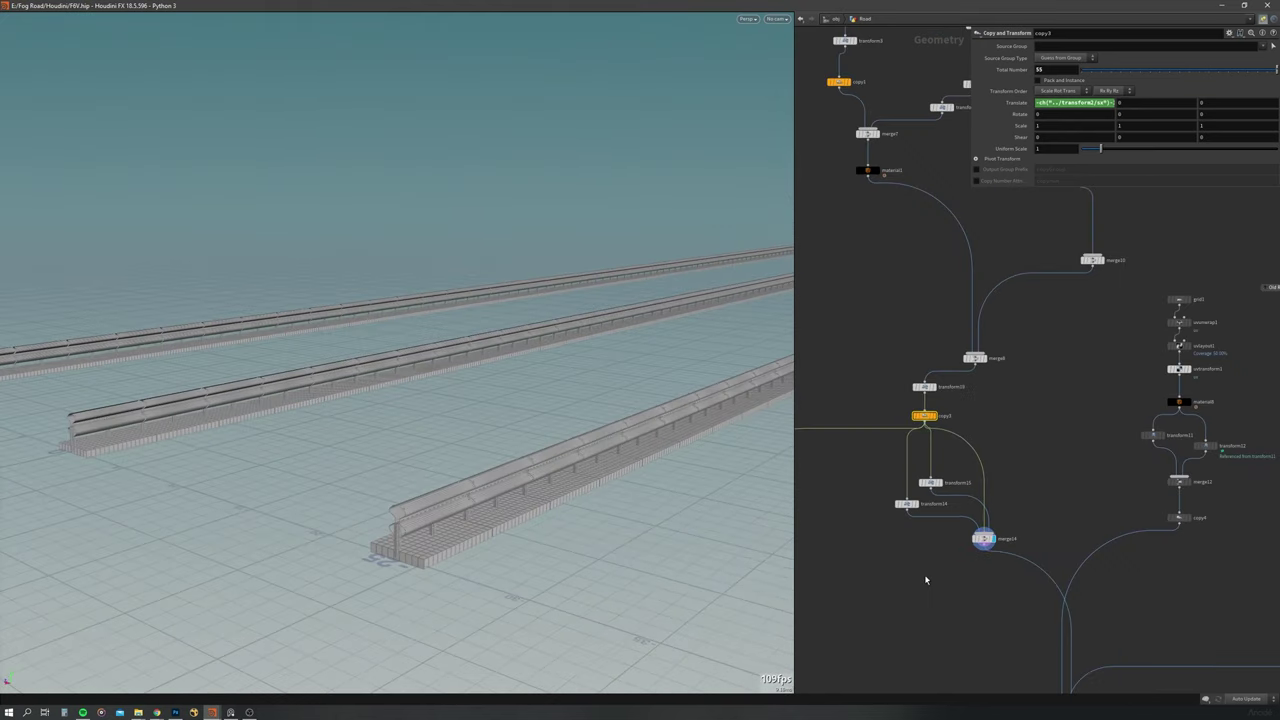
{"action": "scroll", "coordinate": [923, 580], "scroll_direction": "down", "scroll_amount": 3}
{"action": "middle_click_drag", "start_coordinate": [1063, 520], "coordinate": [936, 556]}
{"action": "mouse_move", "coordinate": [534, 428]}
{"action": "left_mouse_down"}
{"action": "mouse_move", "coordinate": [517, 440]}
{"action": "mouse_move", "coordinate": [490, 430]}
{"action": "left_mouse_up"}
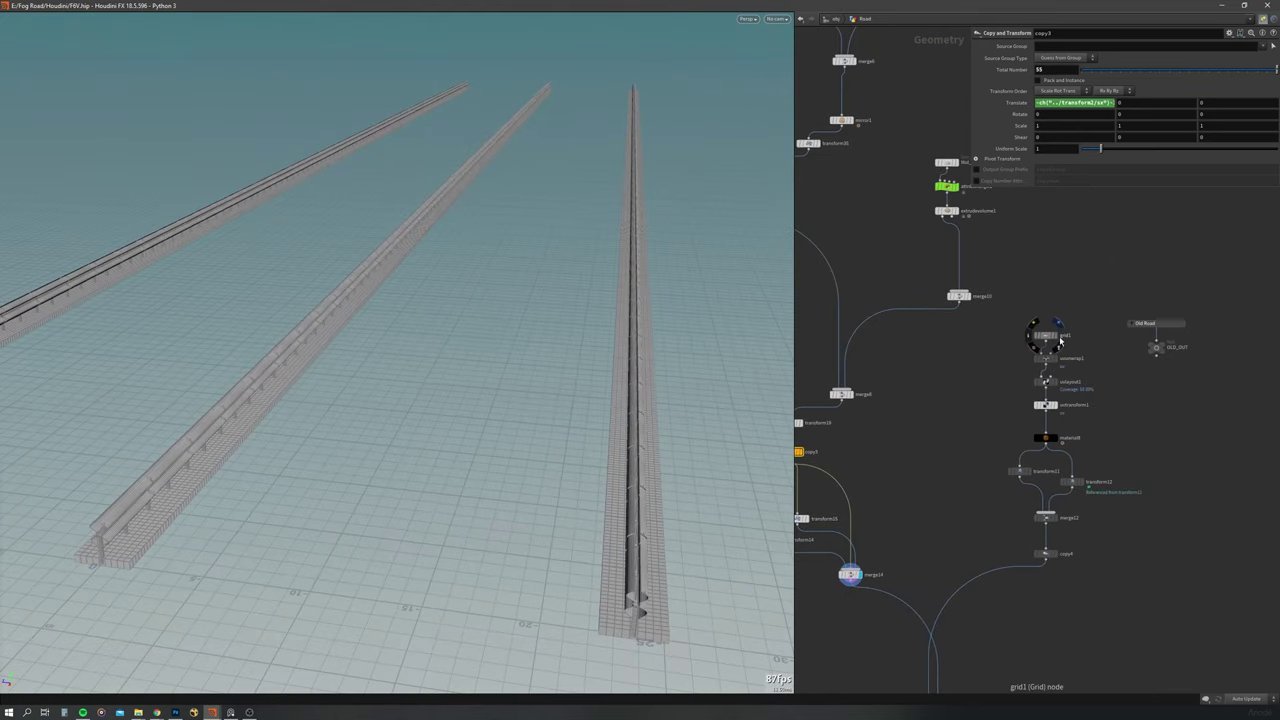
{"action": "left_click", "coordinate": [1052, 335]}
{"action": "left_click", "coordinate": [1055, 437]}
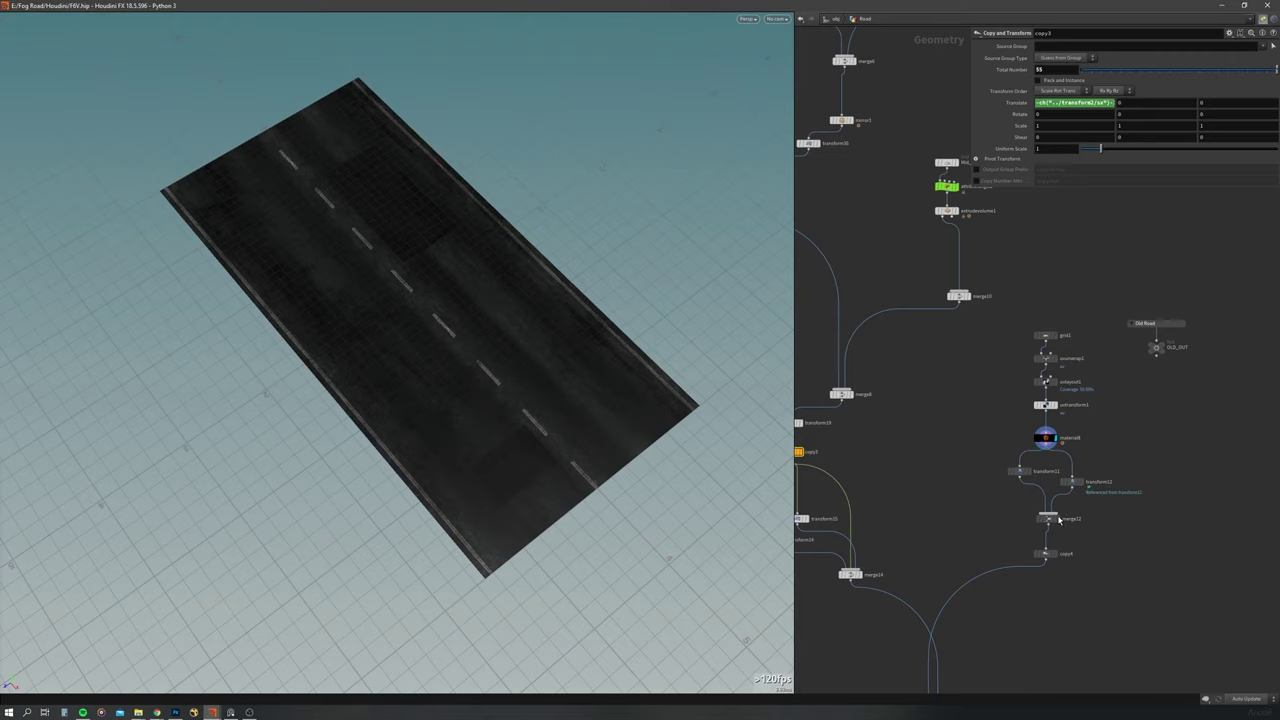
{"action": "left_click", "coordinate": [1057, 518]}
{"action": "left_click", "coordinate": [1055, 553]}
{"action": "scroll", "coordinate": [953, 441], "scroll_direction": "down", "scroll_amount": 2}
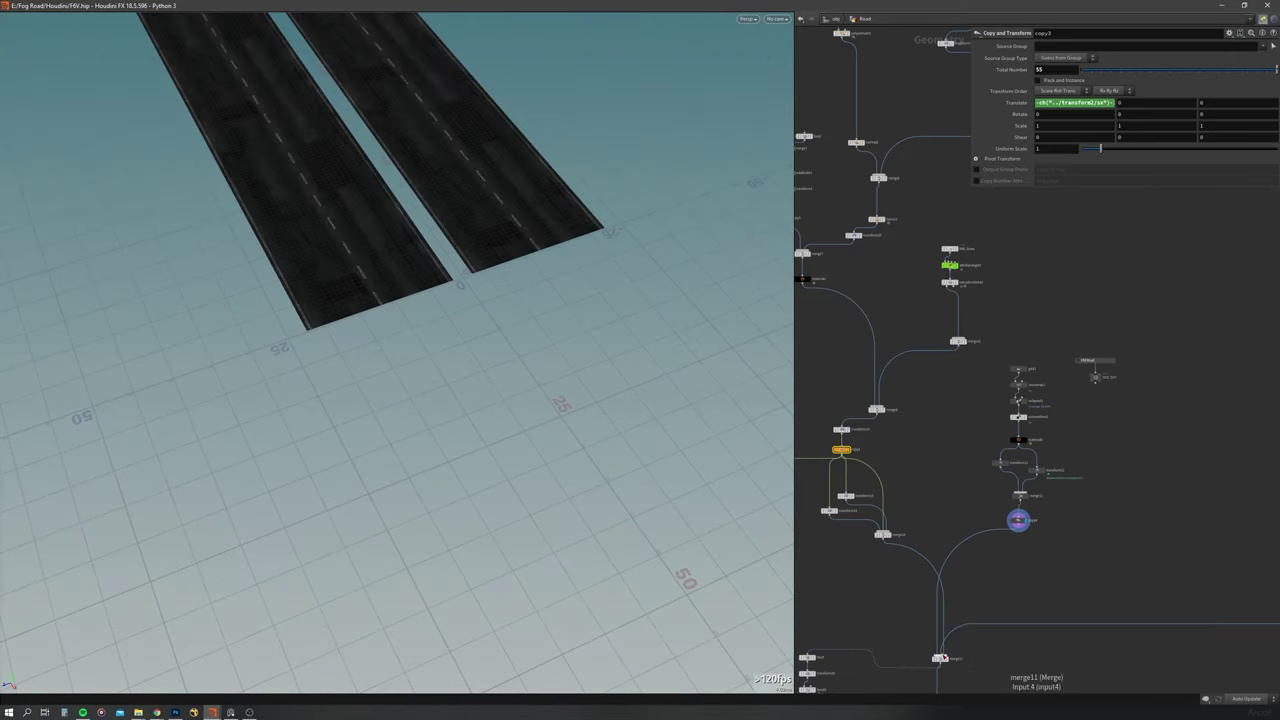
{"action": "left_click", "coordinate": [886, 533]}
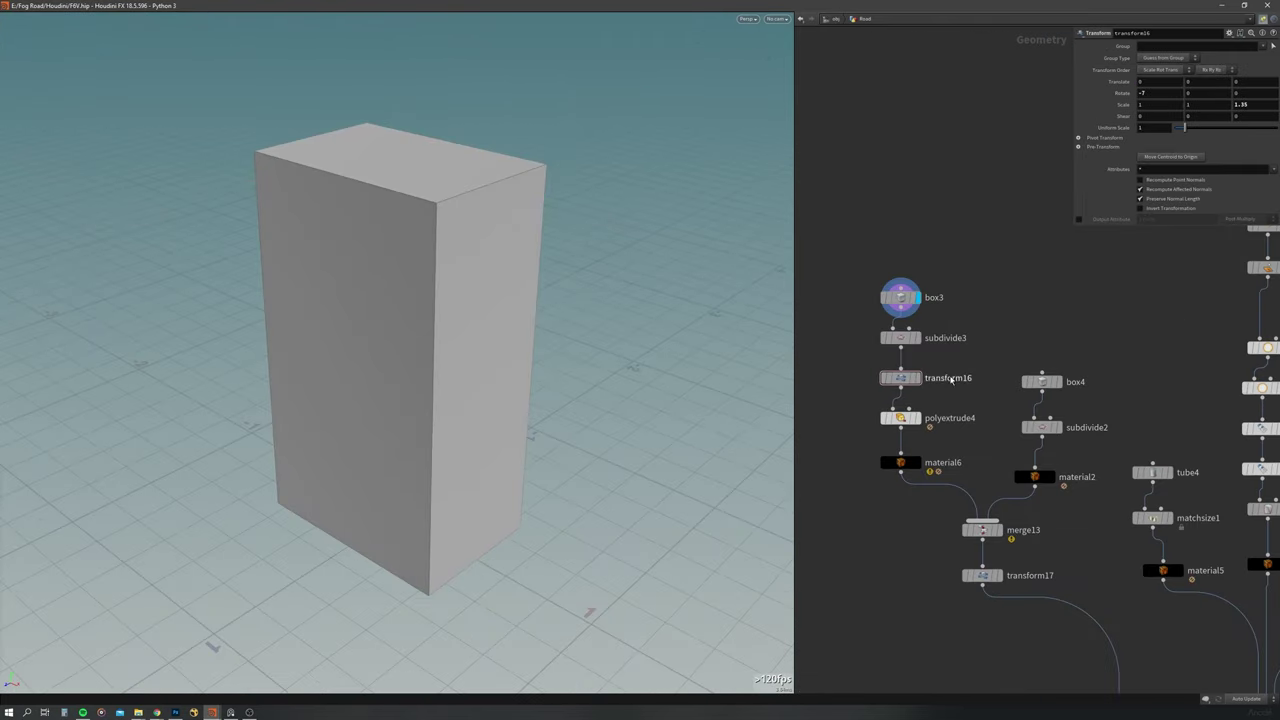
Step: Preview the lamp base boxes: subdivided, extruded, rounded, merged and transformed pieces
{"action": "left_click", "coordinate": [916, 337]}
{"action": "left_click", "coordinate": [916, 418]}
{"action": "left_click", "coordinate": [1058, 381]}
{"action": "left_click", "coordinate": [1058, 427]}
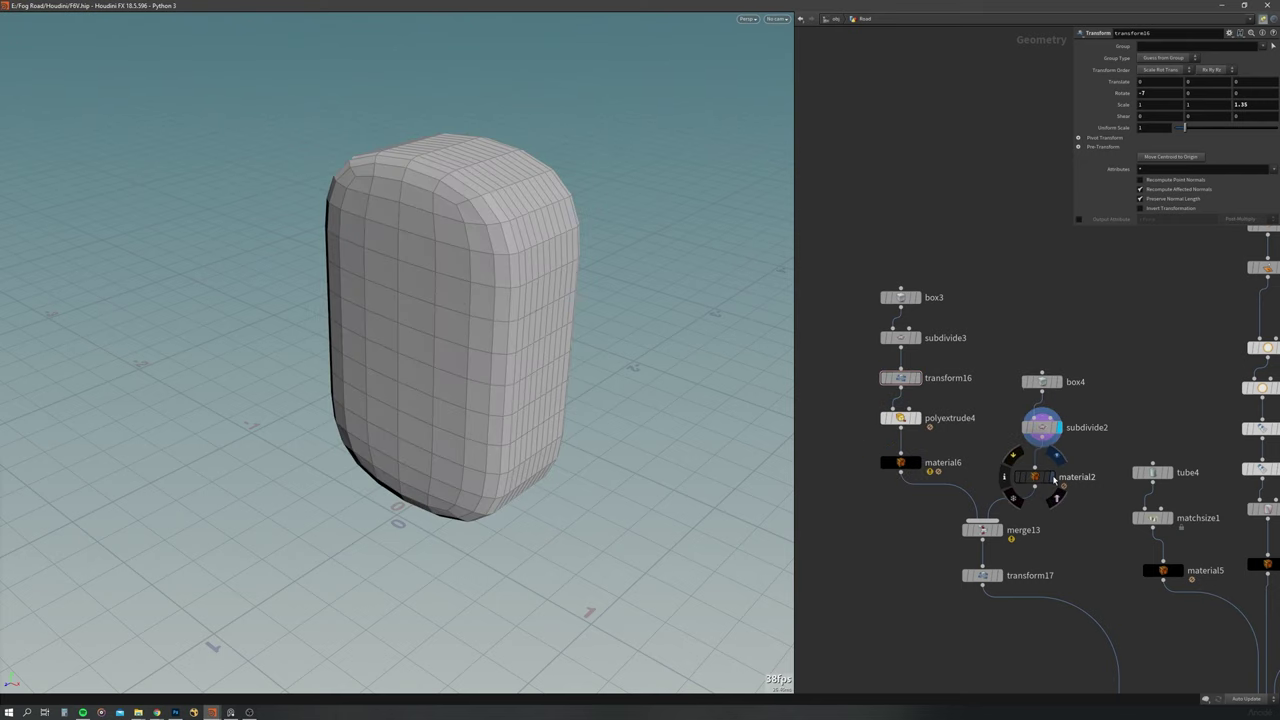
{"action": "left_click", "coordinate": [998, 529]}
{"action": "left_click", "coordinate": [998, 575]}
{"action": "middle_click_drag", "start_coordinate": [1100, 450], "coordinate": [883, 584]}
Step: Preview the thin tube, twisted striped tube, merged pole and merge9's pole with lamp head
{"action": "left_click", "coordinate": [1024, 309]}
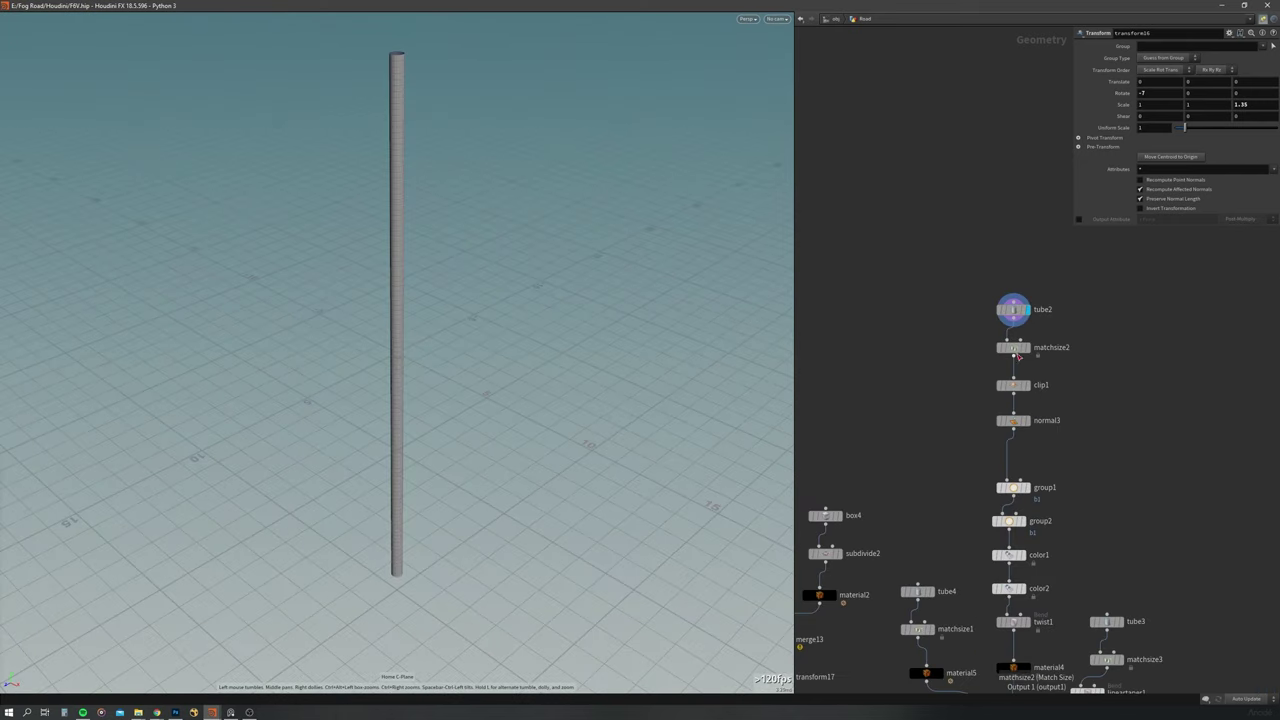
{"action": "middle_click_drag", "start_coordinate": [1026, 493], "coordinate": [1009, 342]}
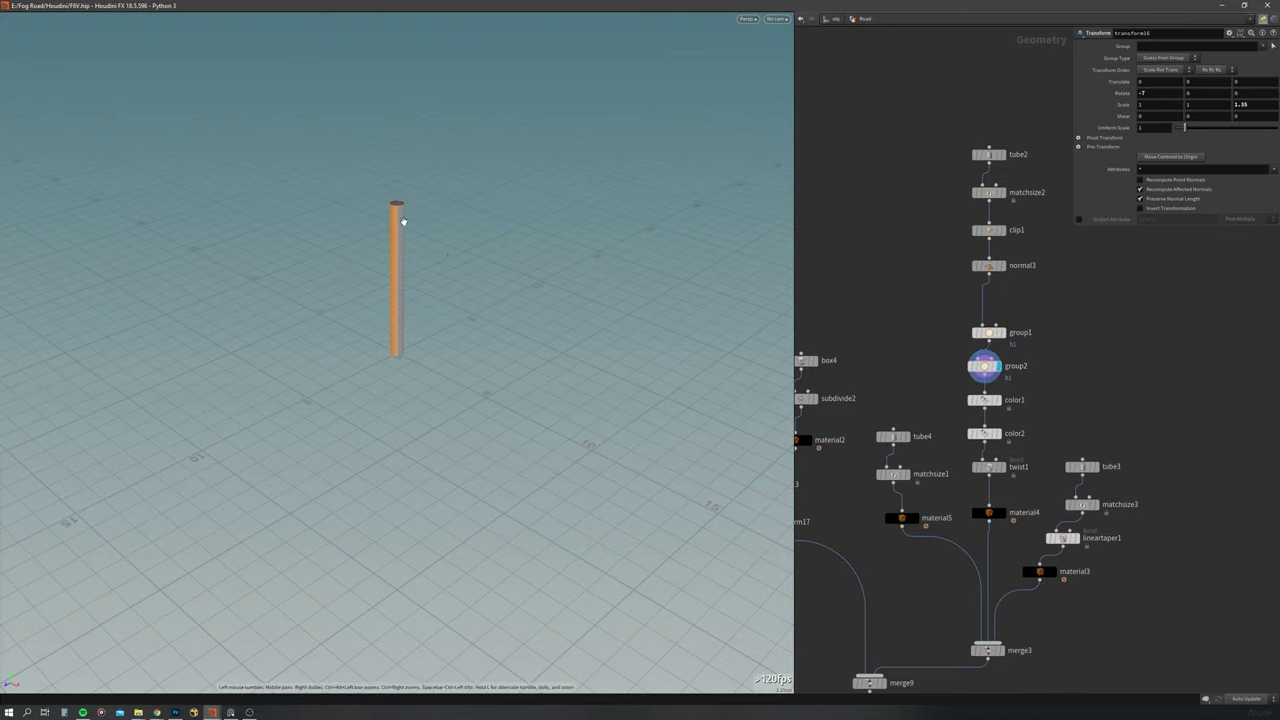
{"action": "left_click", "coordinate": [997, 401]}
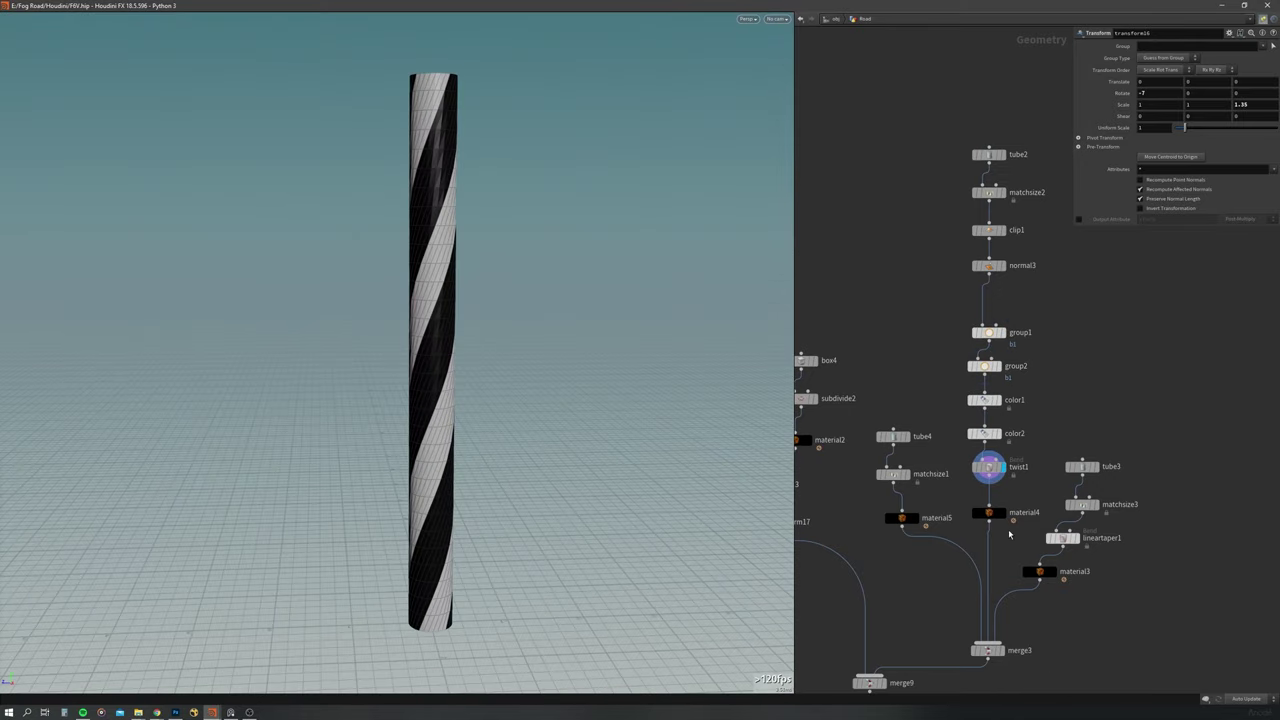
{"action": "left_click", "coordinate": [1000, 650]}
{"action": "left_click_drag", "start_coordinate": [86, 429], "coordinate": [455, 470]}
{"action": "left_click", "coordinate": [884, 683]}
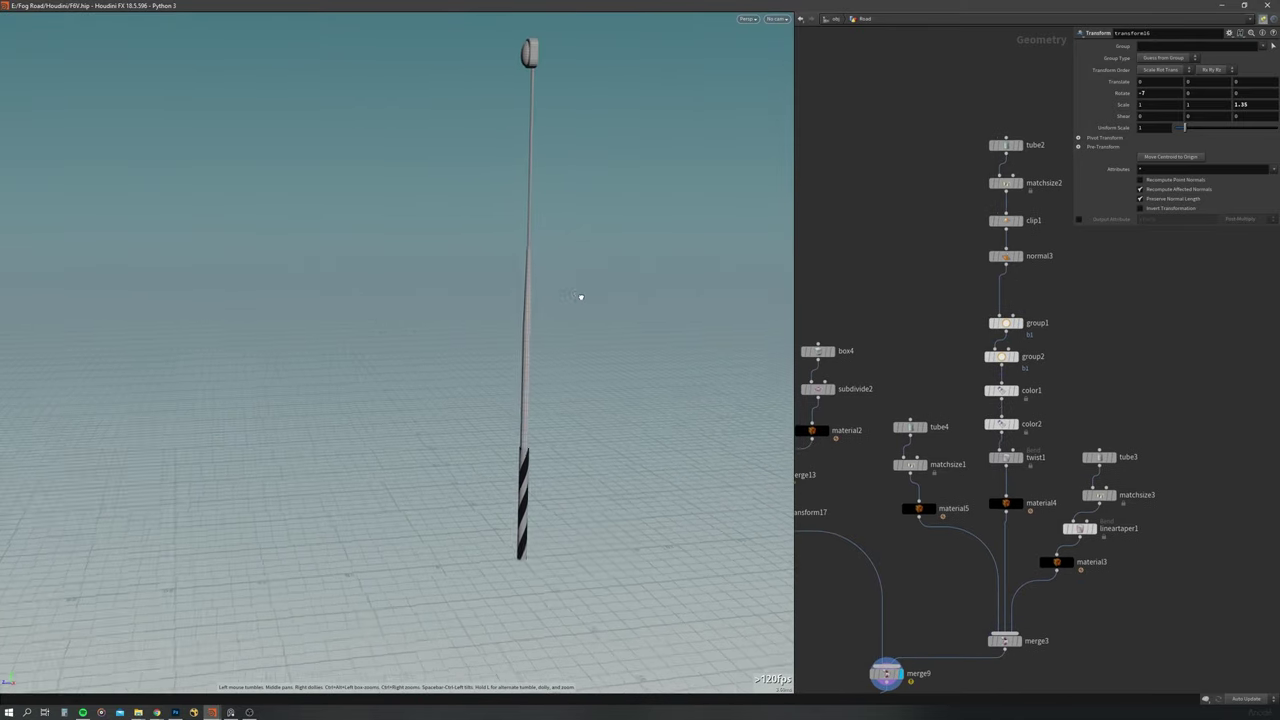
{"action": "middle_click_drag", "start_coordinate": [886, 680], "coordinate": [894, 429]}
{"action": "scroll", "coordinate": [900, 475], "scroll_direction": "up", "scroll_amount": 5}
Step: Display the repositioned pole and the row of copied poles from copy5
{"action": "left_click", "coordinate": [988, 200]}
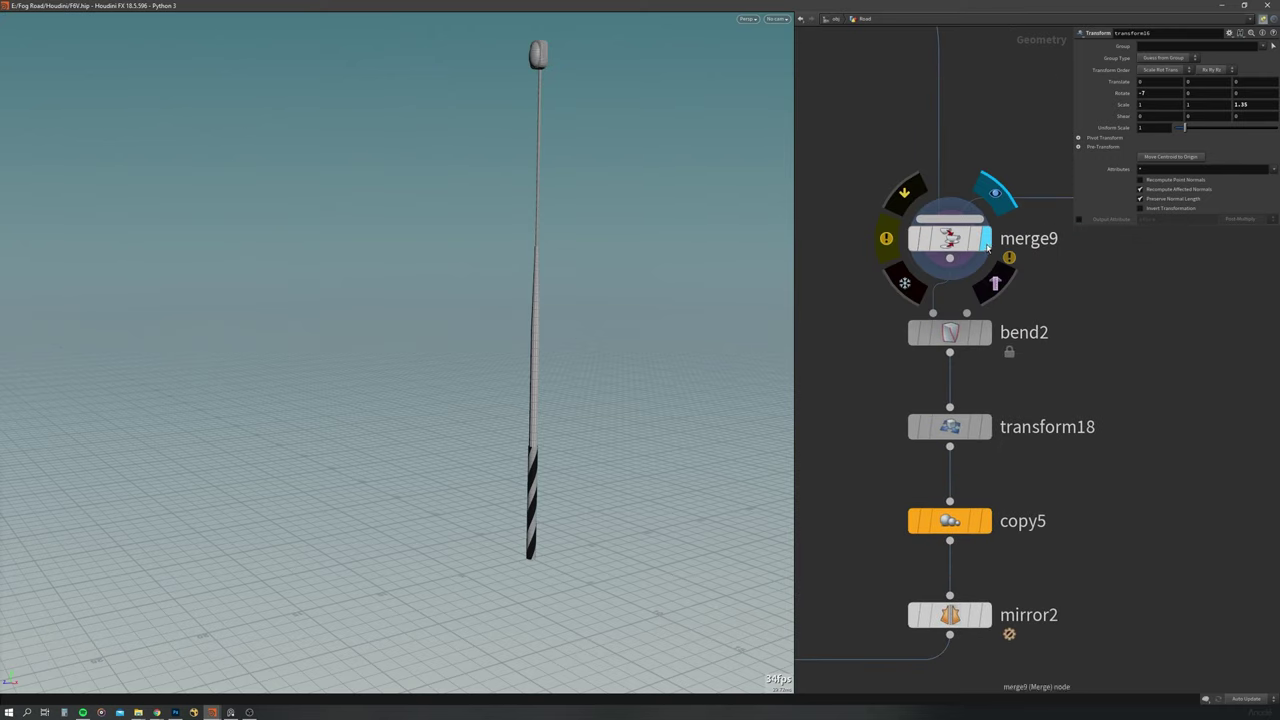
{"action": "left_click", "coordinate": [986, 322]}
{"action": "left_click", "coordinate": [1000, 313]}
{"action": "left_click", "coordinate": [1000, 407]}
{"action": "scroll", "coordinate": [139, 394], "scroll_direction": "down", "scroll_amount": 3}
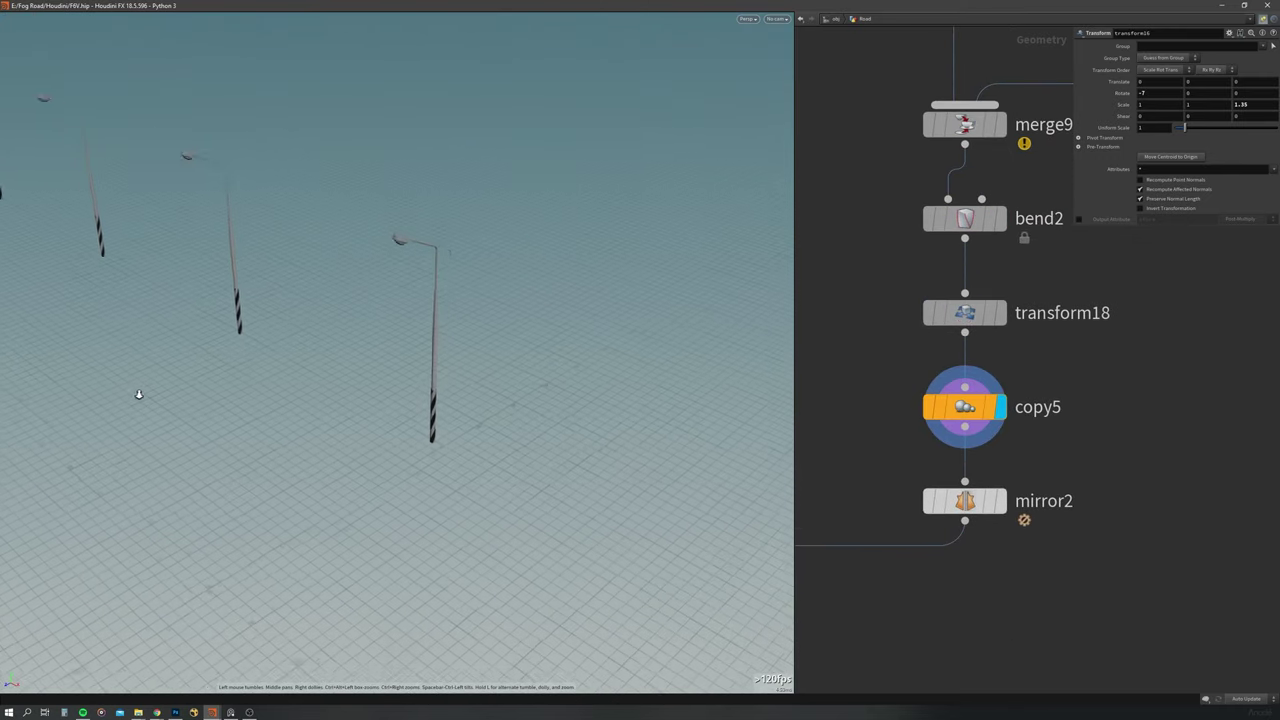
{"action": "left_click_drag", "start_coordinate": [273, 374], "coordinate": [330, 300]}
Step: Display the mirrored road with poles and merge11's full road with streetlamps
{"action": "left_click", "coordinate": [1000, 501]}
{"action": "middle_click_drag", "start_coordinate": [1000, 501], "coordinate": [1240, 350]}
{"action": "scroll", "coordinate": [1000, 300], "scroll_direction": "down", "scroll_amount": 3}
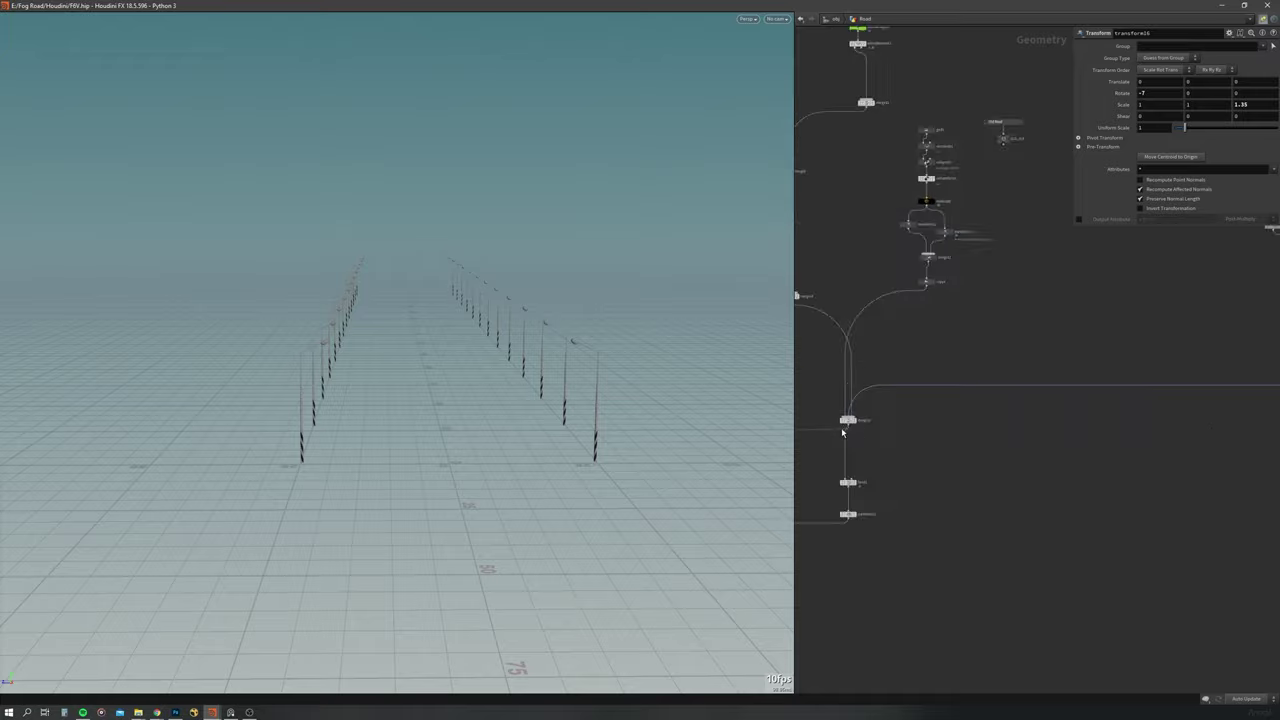
{"action": "left_click", "coordinate": [878, 408]}
{"action": "scroll", "coordinate": [476, 389], "scroll_direction": "up", "scroll_amount": 5}
{"action": "left_click_drag", "start_coordinate": [474, 409], "coordinate": [720, 420]}
{"action": "scroll", "coordinate": [1166, 449], "scroll_direction": "down", "scroll_amount": 3}
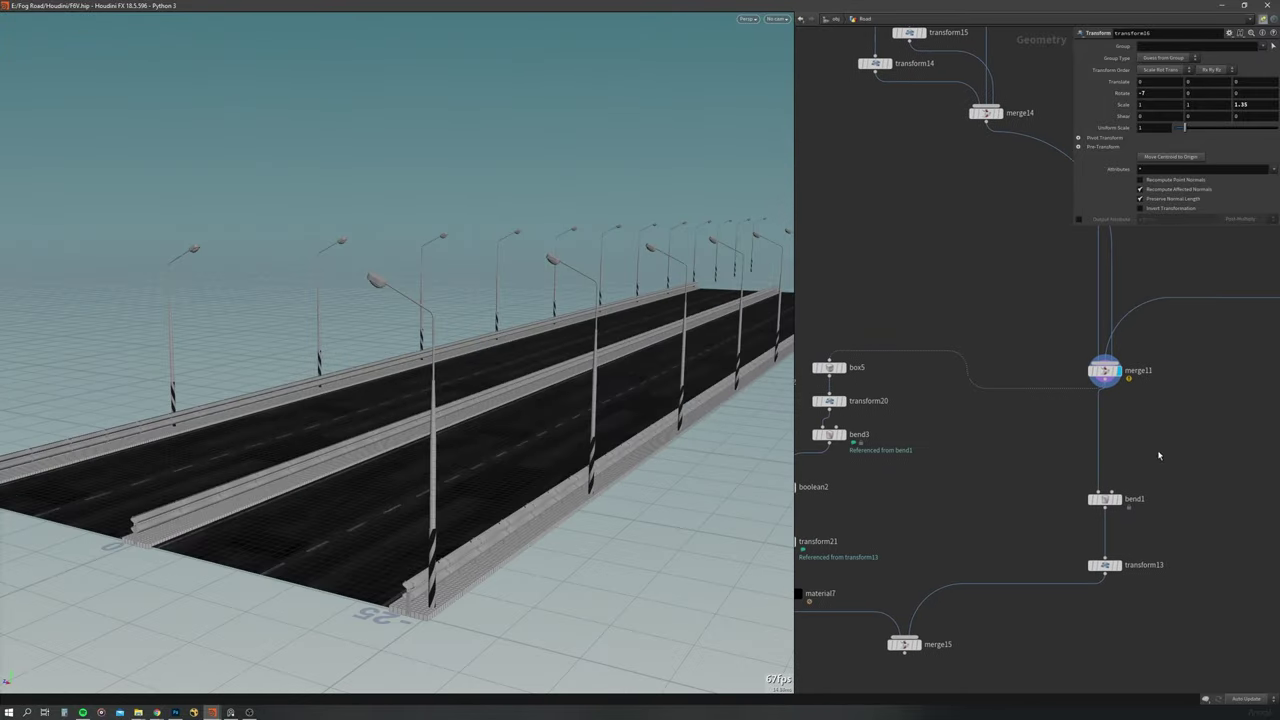
Step: Display bend1's road bent into a curve and orbit around it
{"action": "middle_click_drag", "start_coordinate": [1052, 470], "coordinate": [987, 351]}
{"action": "left_click", "coordinate": [1043, 373]}
{"action": "left_click_drag", "start_coordinate": [475, 408], "coordinate": [549, 457]}
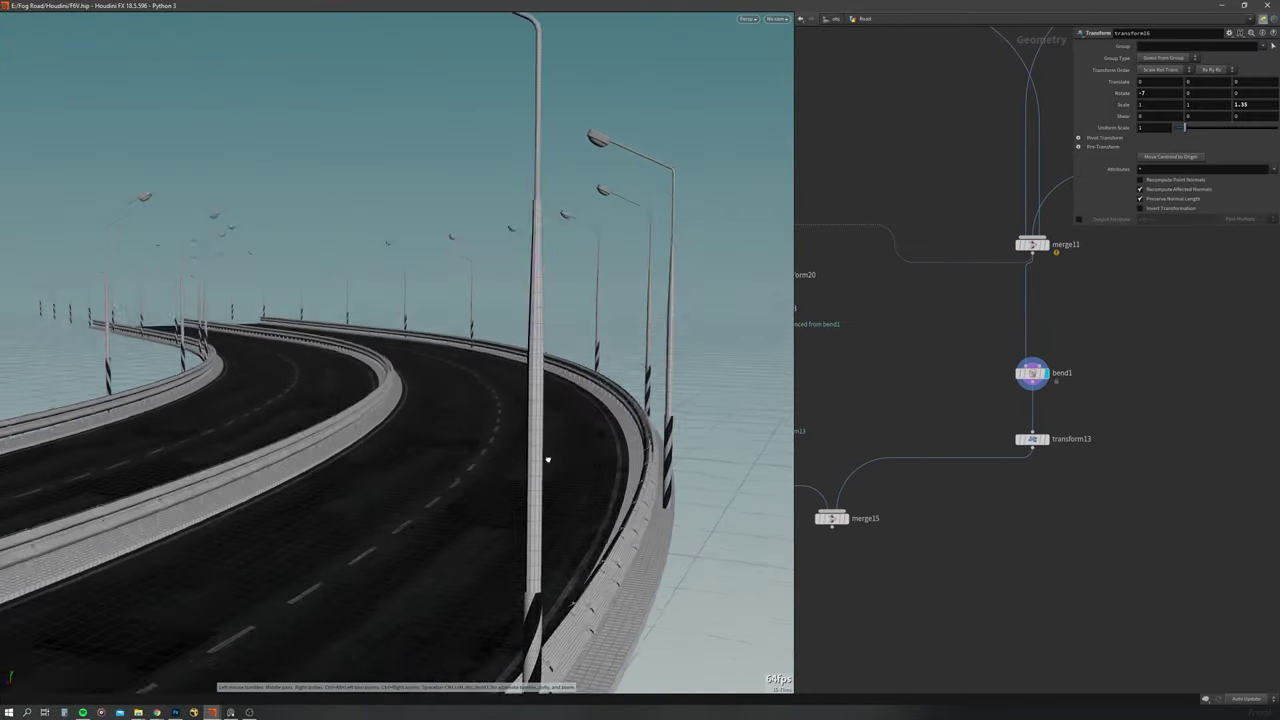
{"action": "scroll", "coordinate": [542, 513], "scroll_direction": "up", "scroll_amount": 3}
{"action": "mouse_move", "coordinate": [542, 513]}
{"action": "left_mouse_down"}
{"action": "mouse_move", "coordinate": [552, 463]}
{"action": "mouse_move", "coordinate": [651, 514]}
{"action": "mouse_move", "coordinate": [470, 518]}
{"action": "left_mouse_up"}
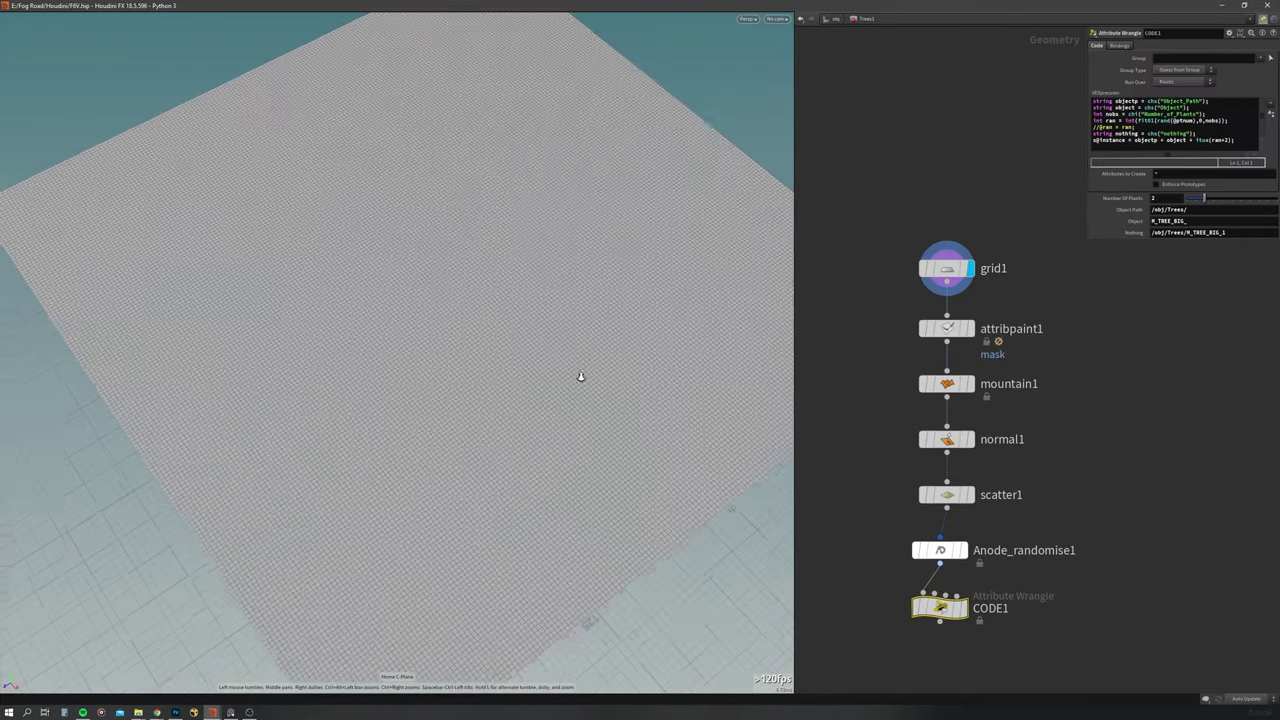
Step: Paint a new stroke into attribpaint1's tree mask on the grid
{"action": "left_click", "coordinate": [970, 328]}
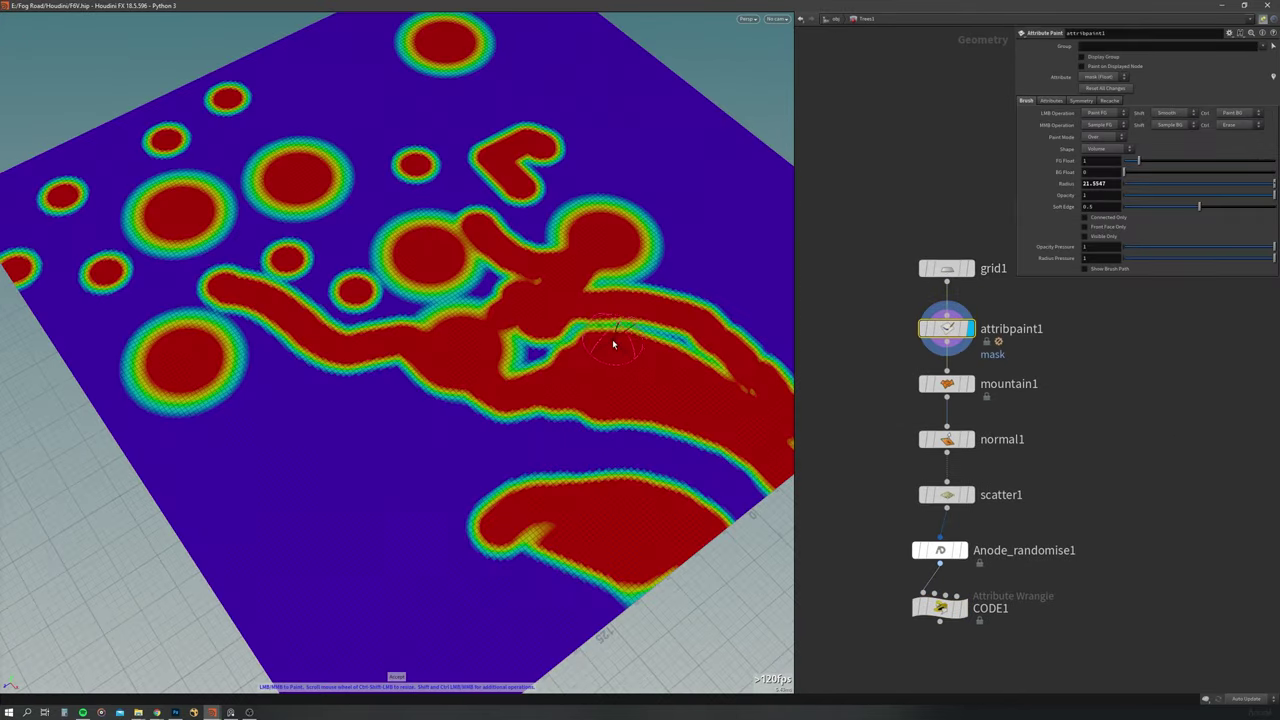
{"action": "left_click", "coordinate": [970, 383]}
{"action": "left_click", "coordinate": [965, 551]}
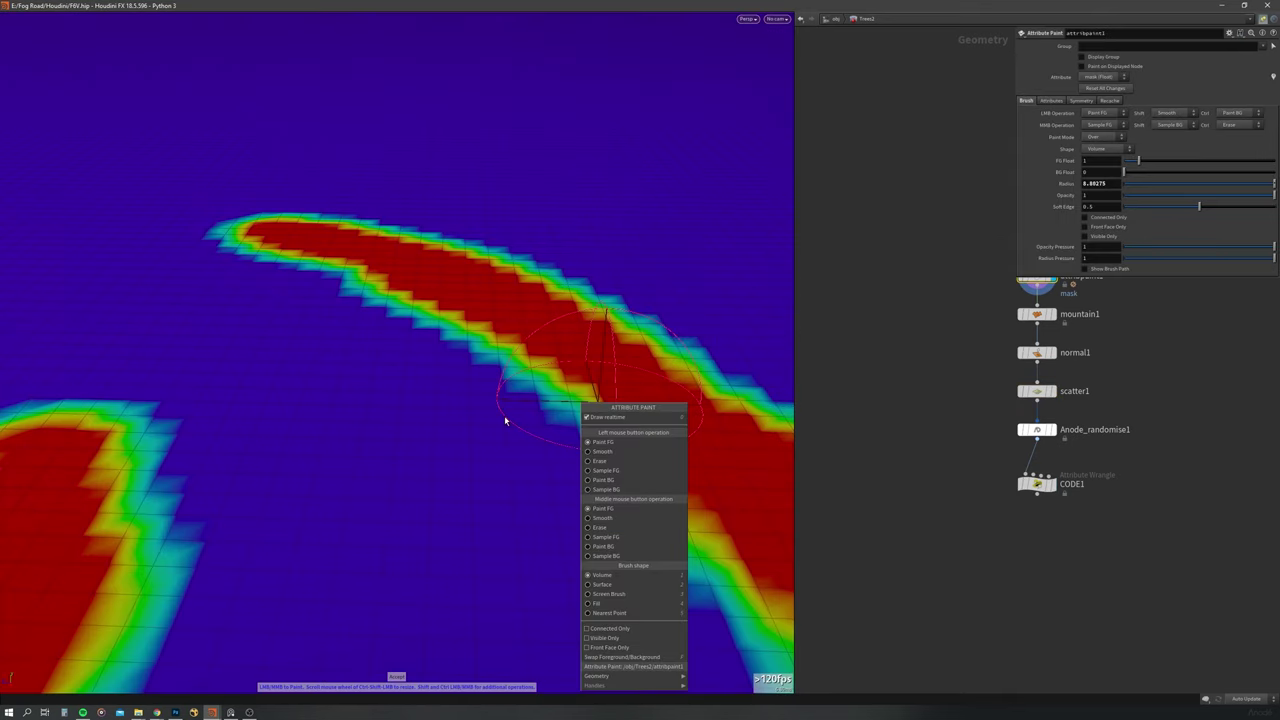
{"action": "left_click_drag", "start_coordinate": [505, 421], "coordinate": [578, 405]}
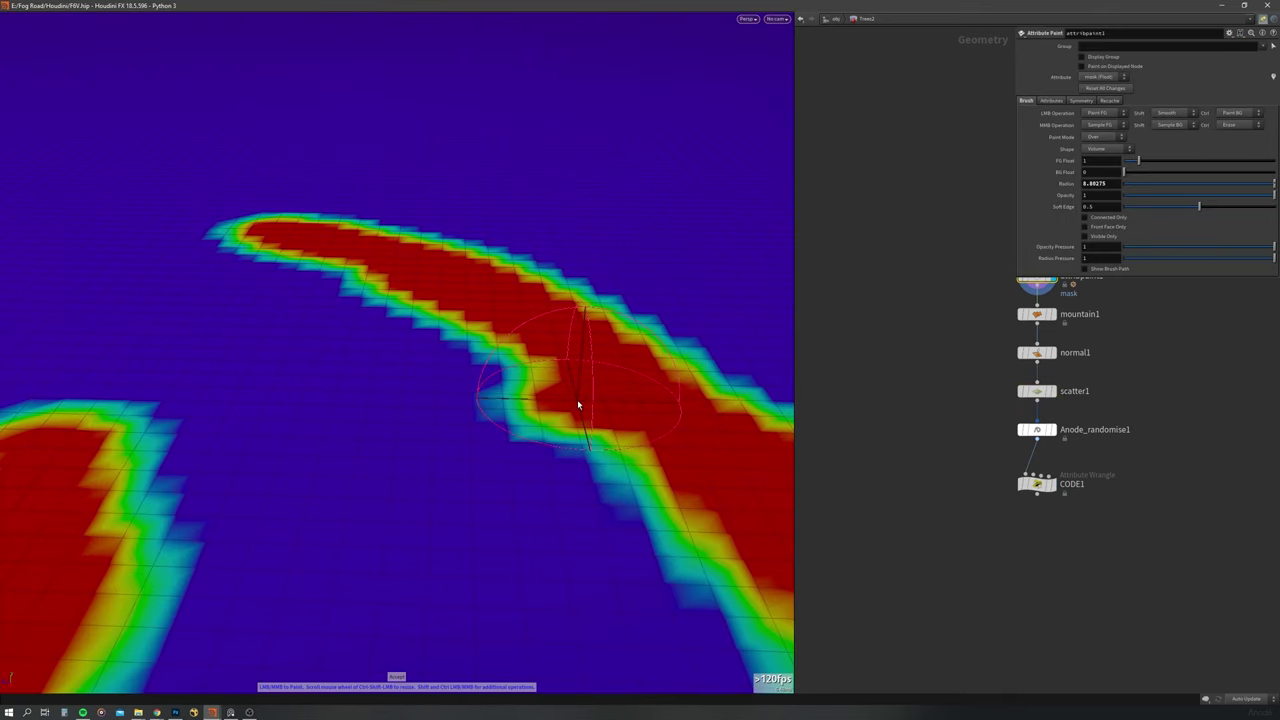
{"action": "right_click_drag", "start_coordinate": [590, 400], "coordinate": [410, 447]}
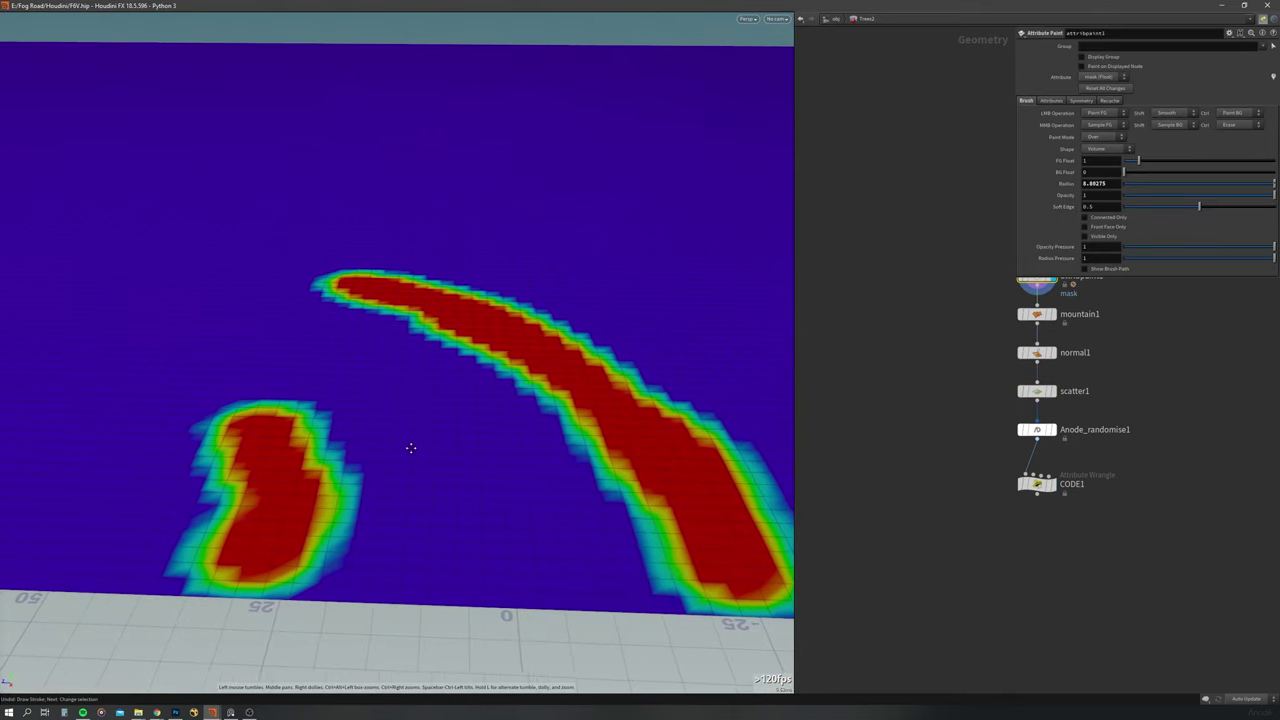
{"action": "key", "text": "Escape"}
Step: Check the scatter1 points, Anode_randomise1 settings and the tree instancing code
{"action": "left_click", "coordinate": [1051, 391]}
{"action": "left_click", "coordinate": [1038, 430]}
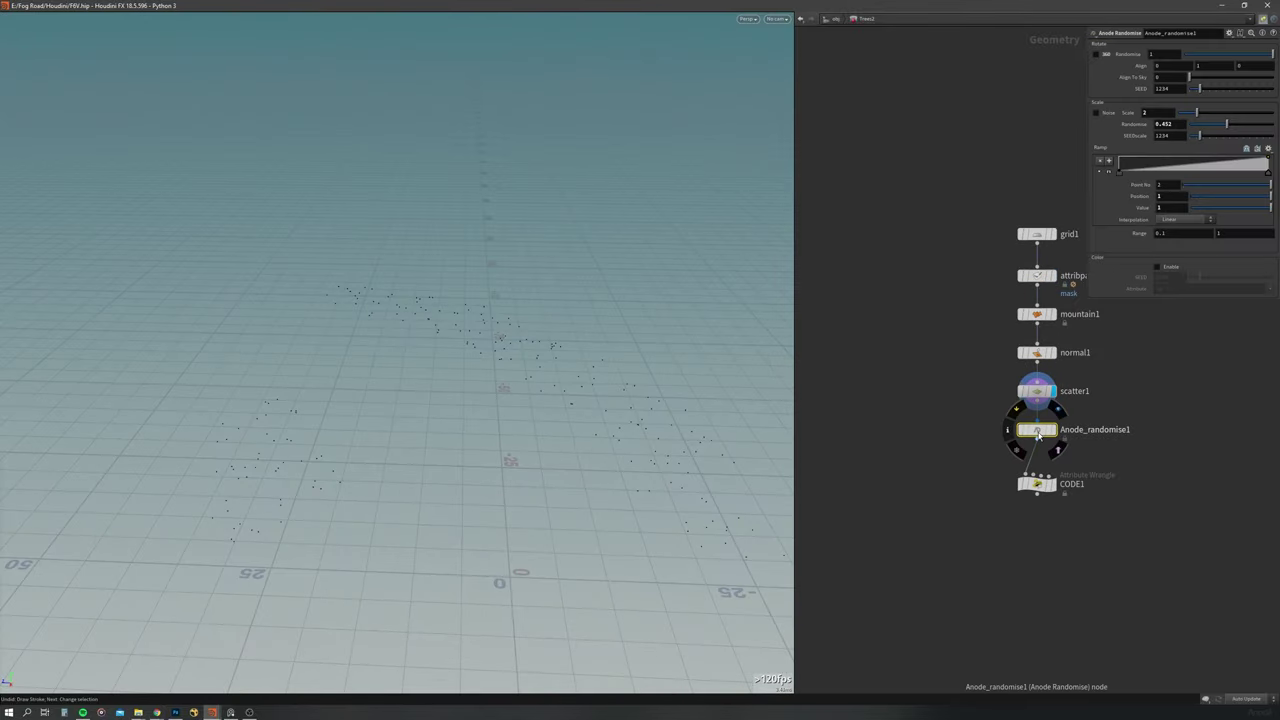
{"action": "left_click", "coordinate": [1037, 484]}
Step: Inspect the road scene, the Trees1, Trees2 and Plants instances, and the truck from several viewpoints
{"action": "key", "text": "u"}
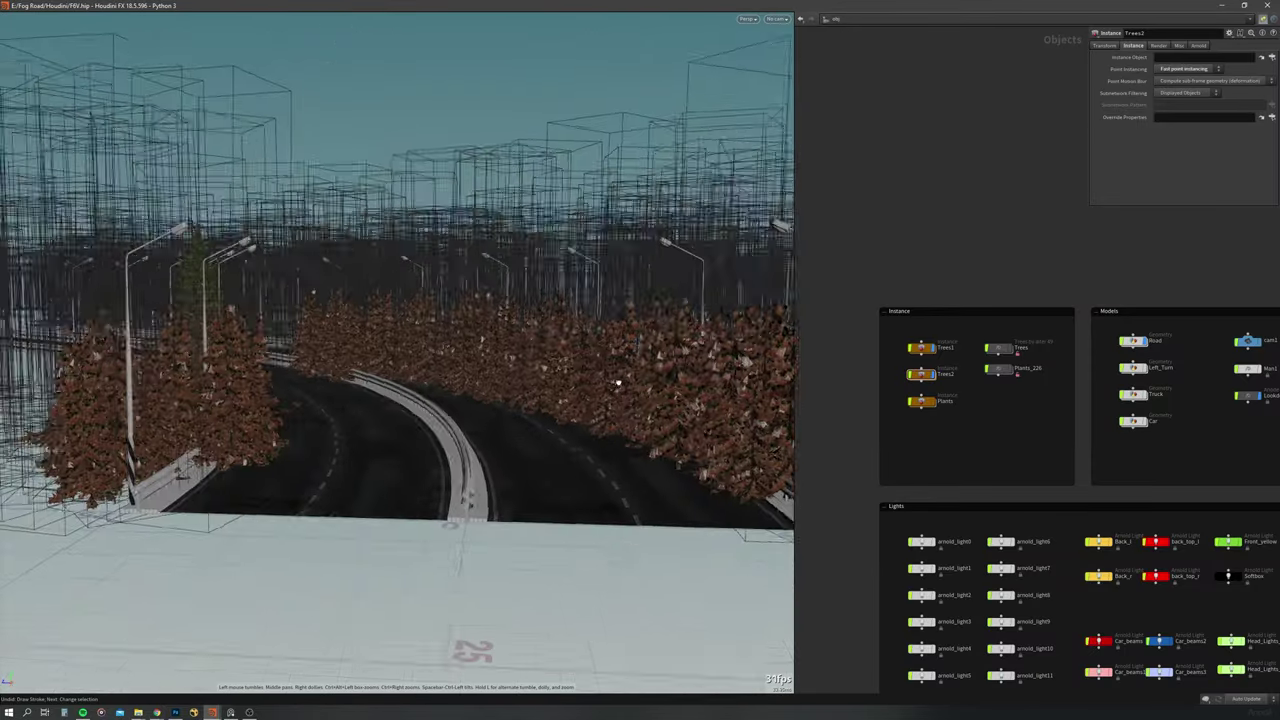
{"action": "left_click_drag", "start_coordinate": [563, 440], "coordinate": [600, 300]}
{"action": "scroll", "coordinate": [1032, 378], "scroll_direction": "down", "scroll_amount": 2}
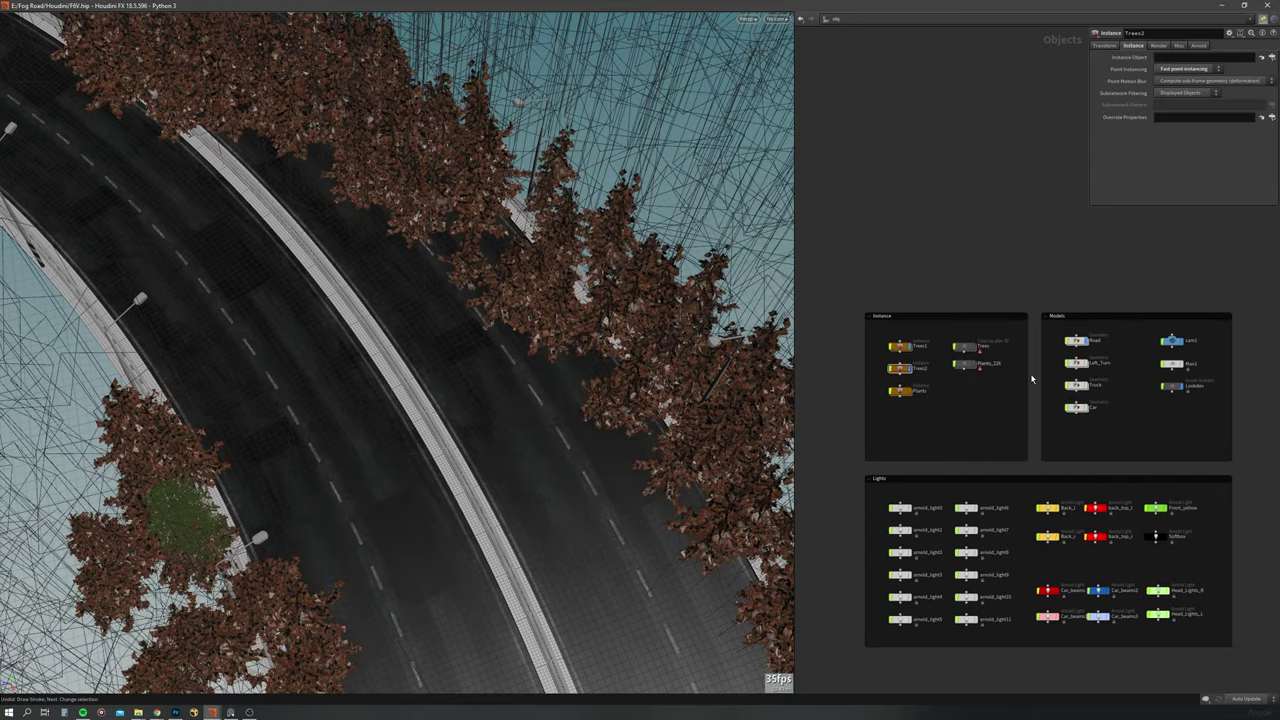
{"action": "double_click", "coordinate": [1075, 340]}
{"action": "key", "text": "u"}
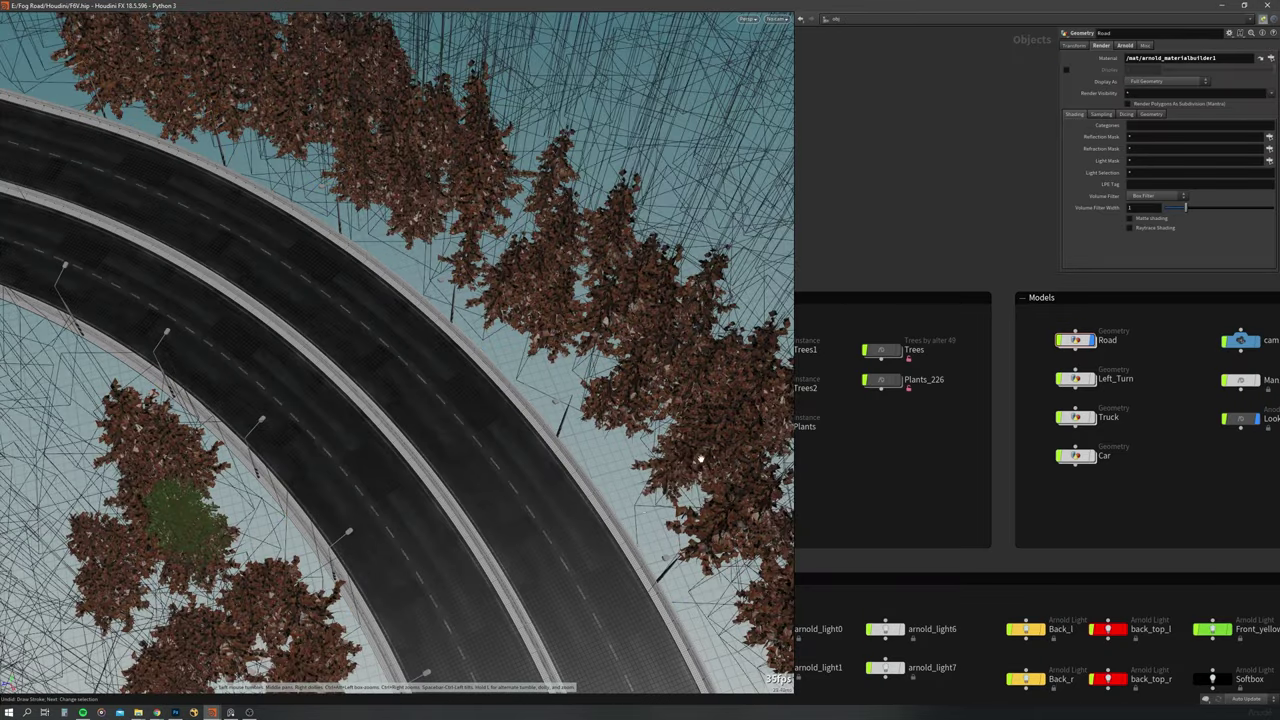
{"action": "left_click_drag", "start_coordinate": [448, 530], "coordinate": [522, 514]}
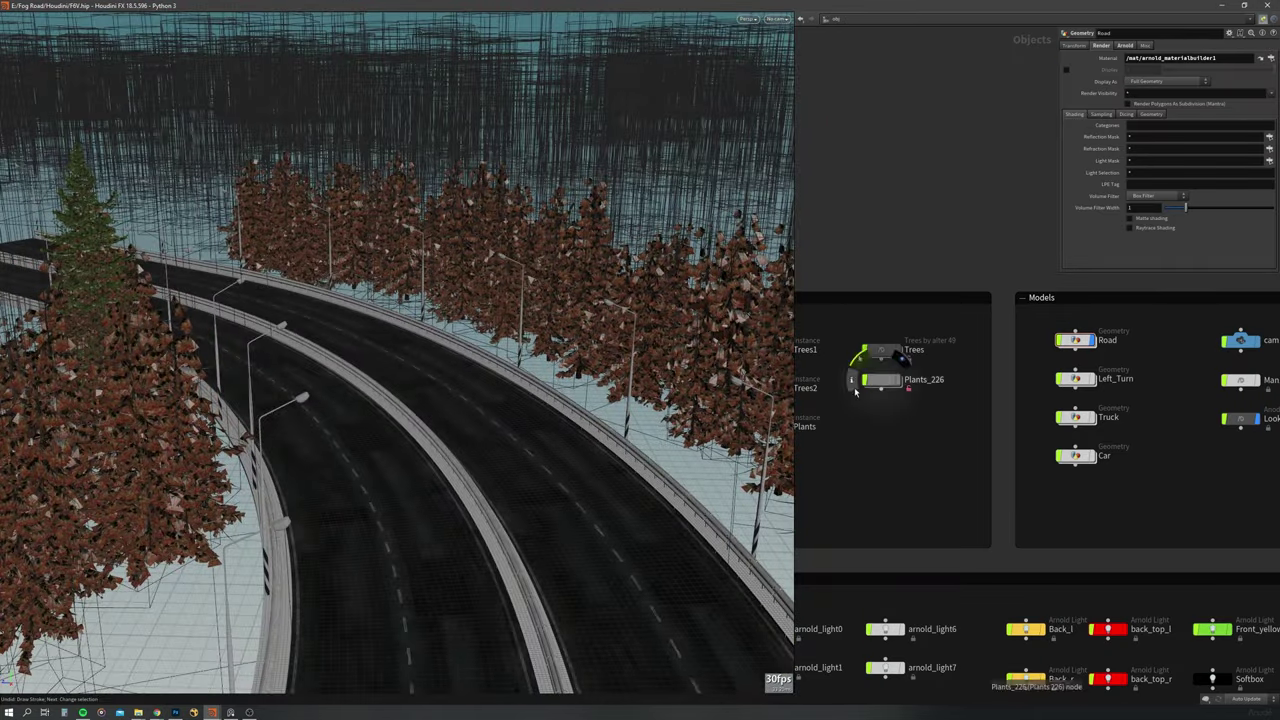
{"action": "left_click_drag", "start_coordinate": [800, 335], "coordinate": [885, 442]}
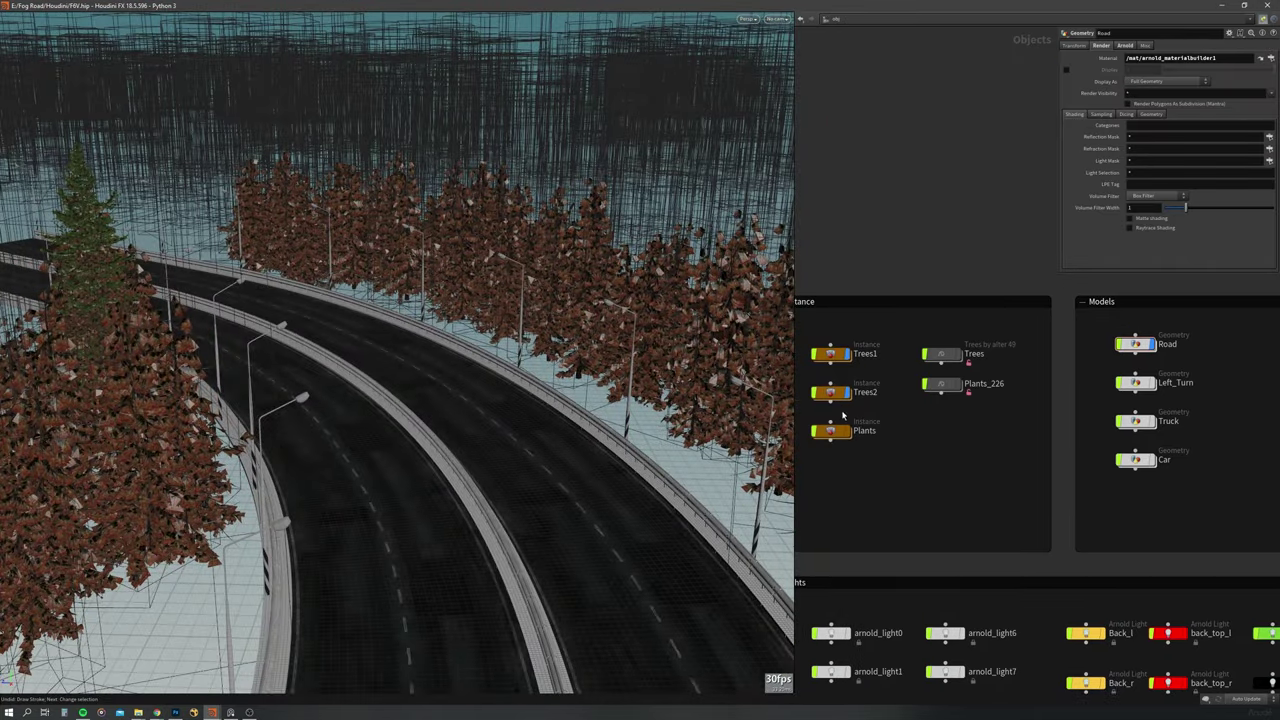
{"action": "mouse_move", "coordinate": [500, 450]}
{"action": "left_mouse_down"}
{"action": "mouse_move", "coordinate": [657, 537]}
{"action": "mouse_move", "coordinate": [420, 531]}
{"action": "left_mouse_up"}
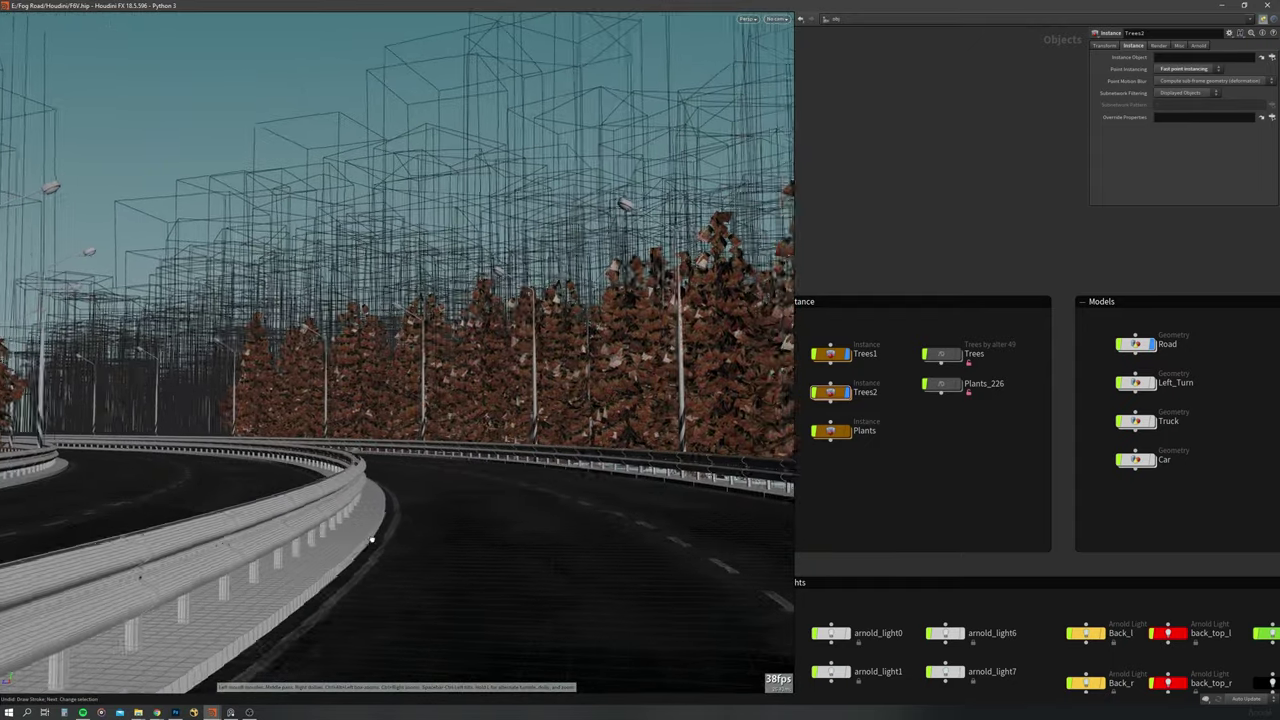
{"action": "middle_click_drag", "start_coordinate": [1157, 446], "coordinate": [1049, 458]}
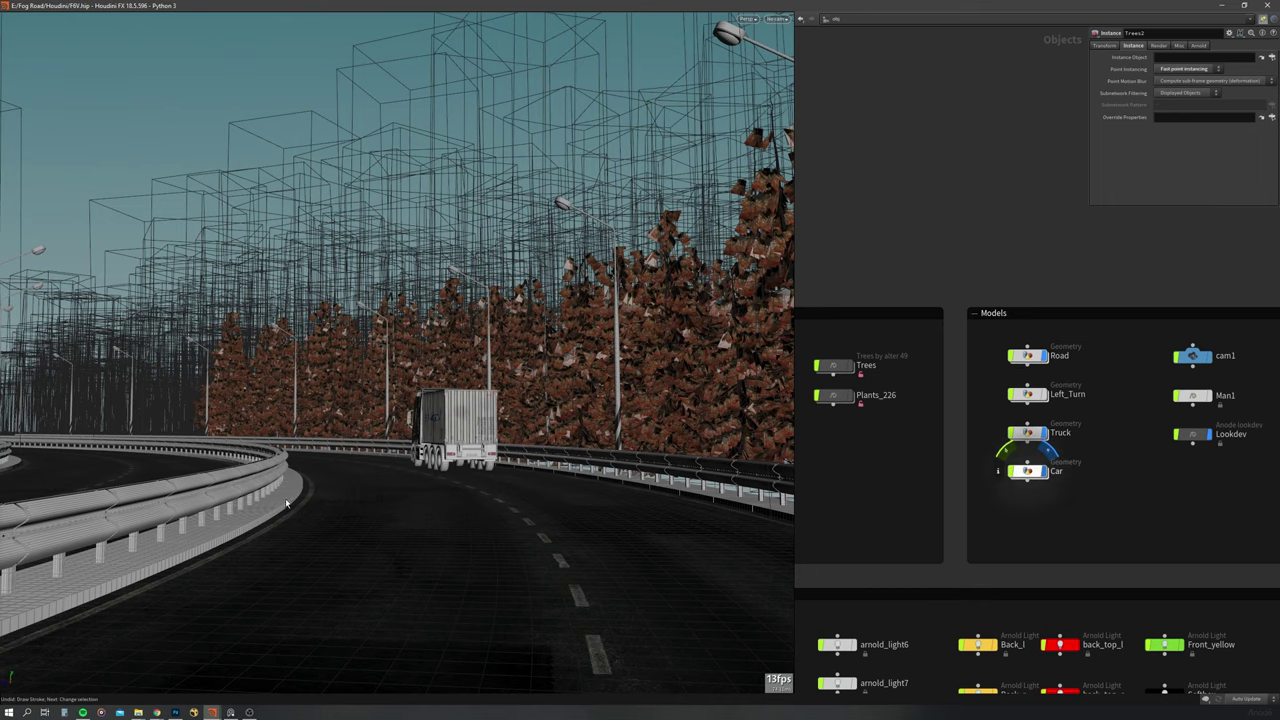
{"action": "left_click_drag", "start_coordinate": [286, 503], "coordinate": [504, 487]}
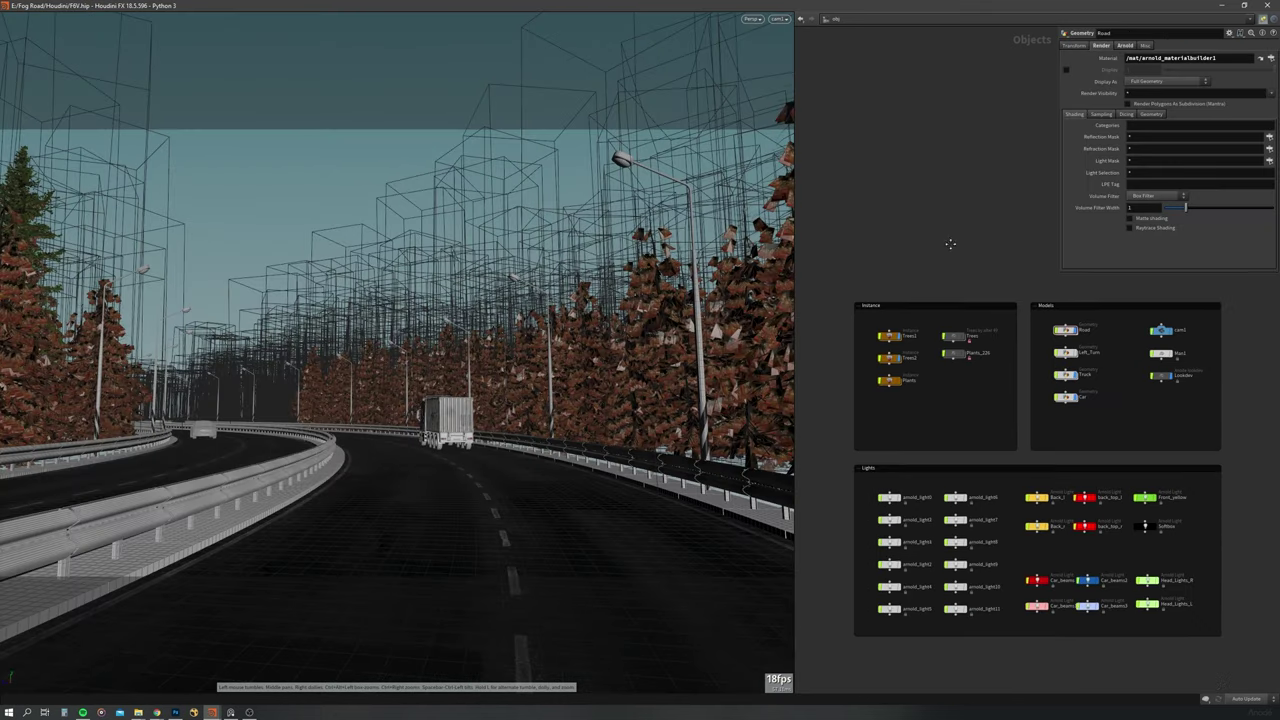
Step: Turn on the camera mask to darken the area outside the camera frame in Display Options
{"action": "left_click", "coordinate": [239, 247]}
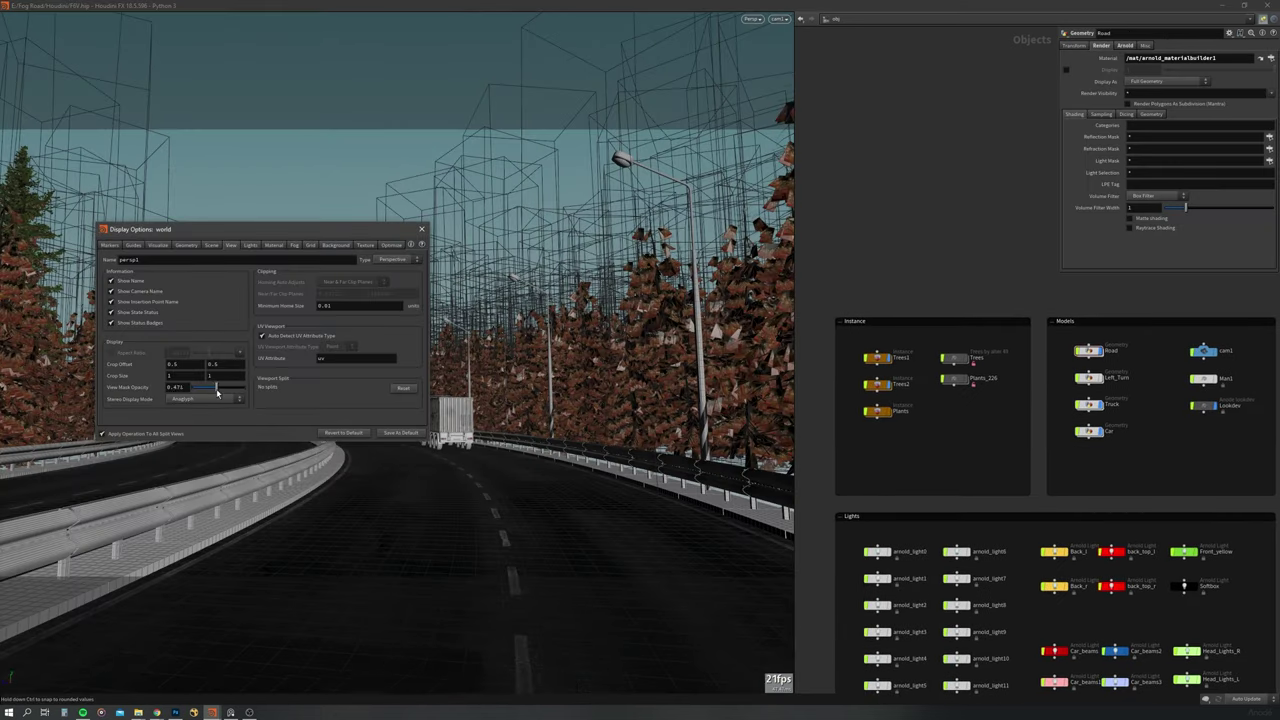
{"action": "left_click", "coordinate": [244, 390]}
{"action": "left_click", "coordinate": [421, 229]}
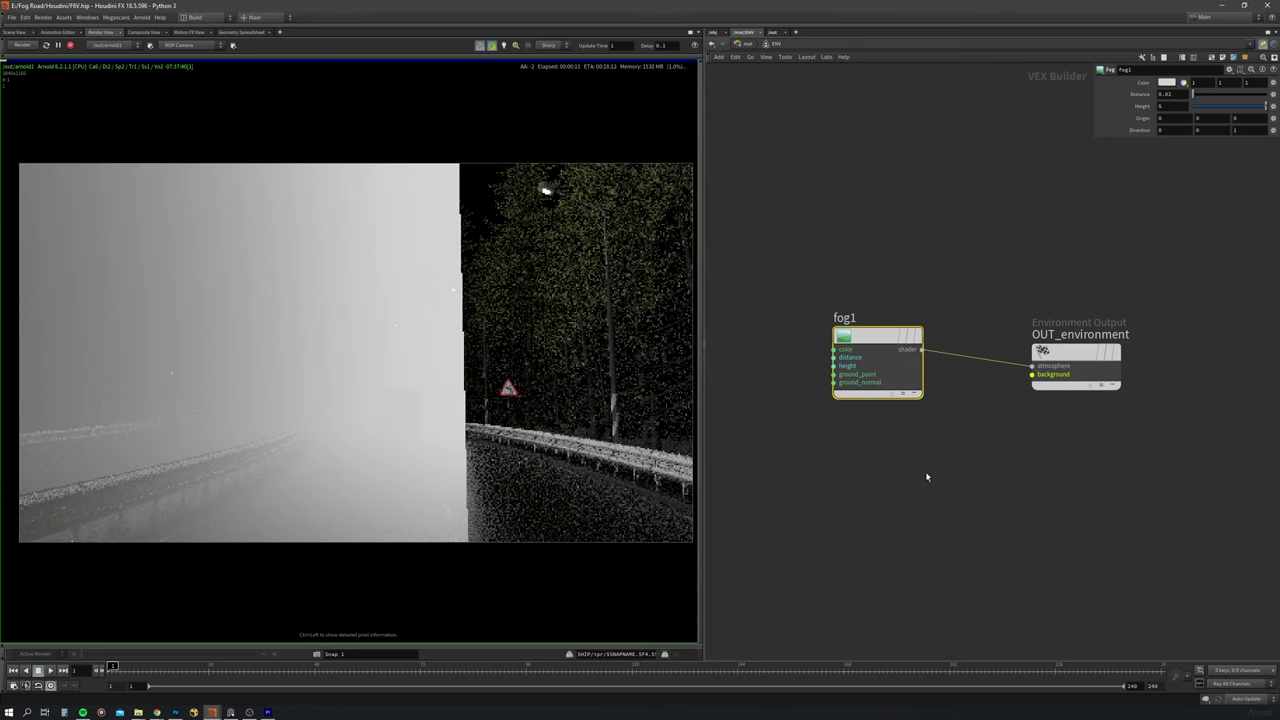
Step: Make fog1 rise straight up (Direction Y 1) with a height of 10
{"action": "left_click", "coordinate": [1134, 257]}
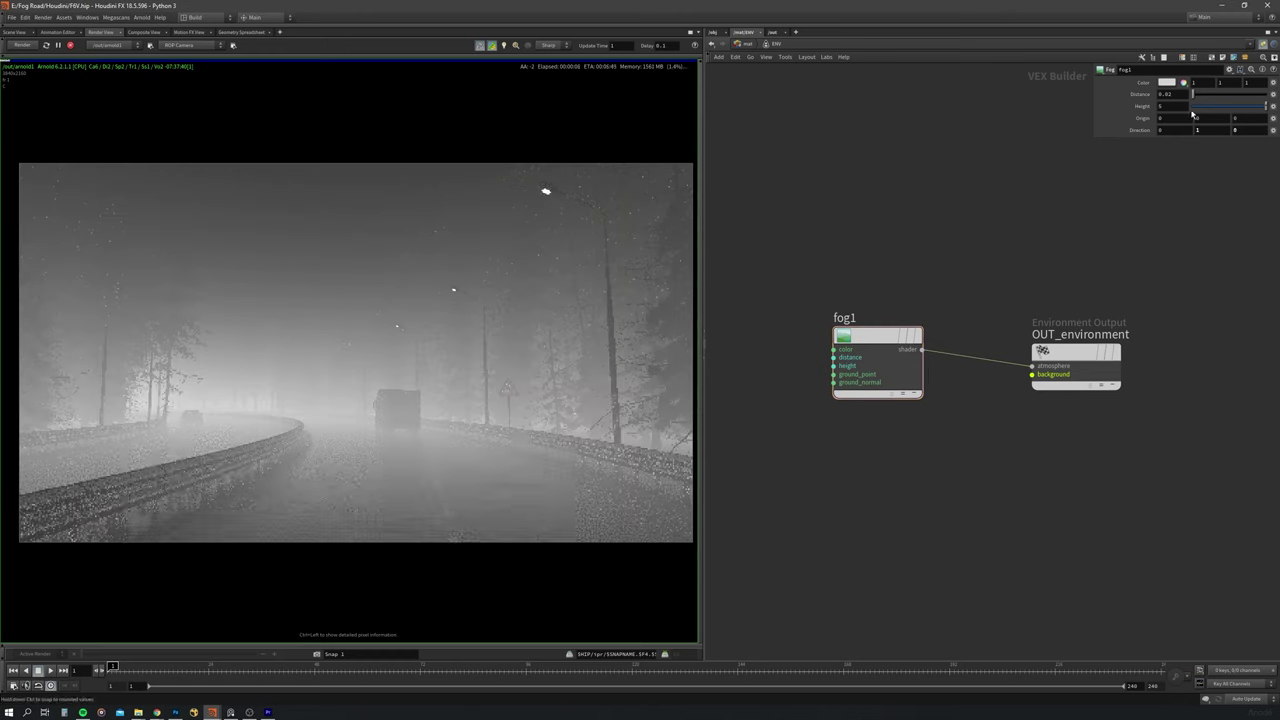
{"action": "left_click_drag", "start_coordinate": [1224, 110], "coordinate": [1266, 106]}
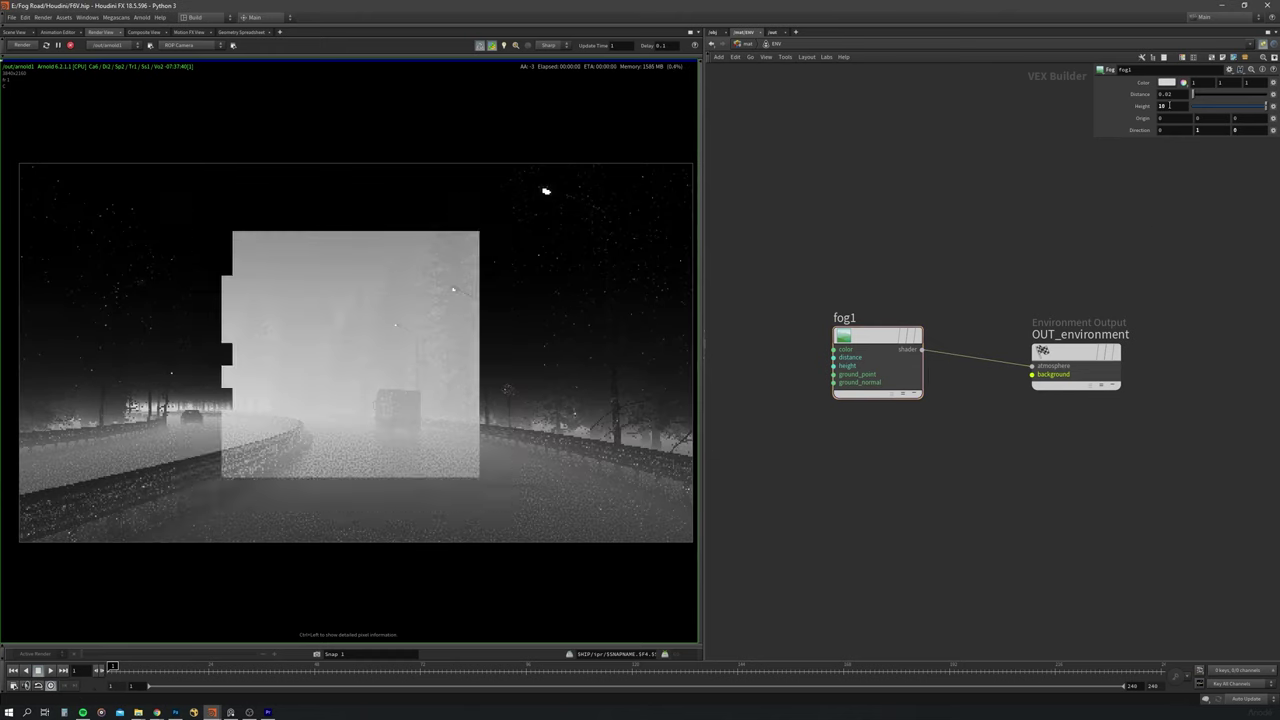
{"action": "left_click", "coordinate": [1167, 82]}
Step: Tint the fog a darker, less saturated cyan-teal
{"action": "left_click", "coordinate": [1077, 95]}
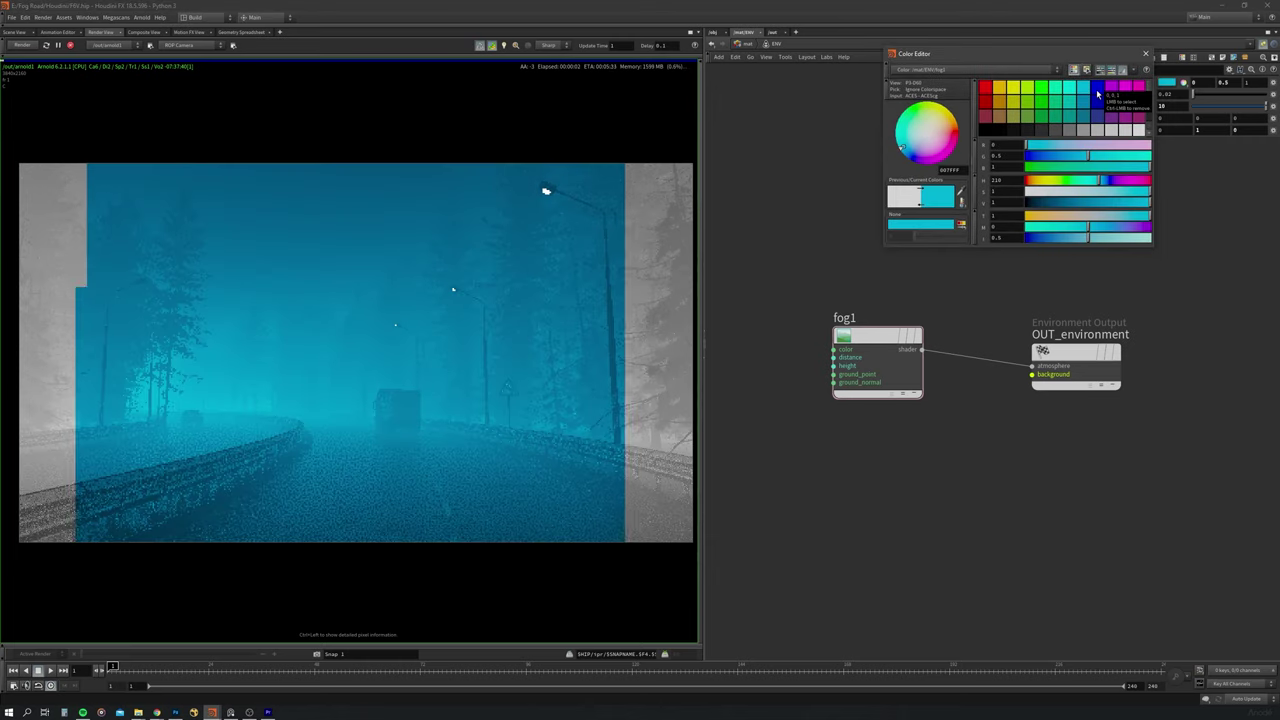
{"action": "left_click", "coordinate": [1082, 104]}
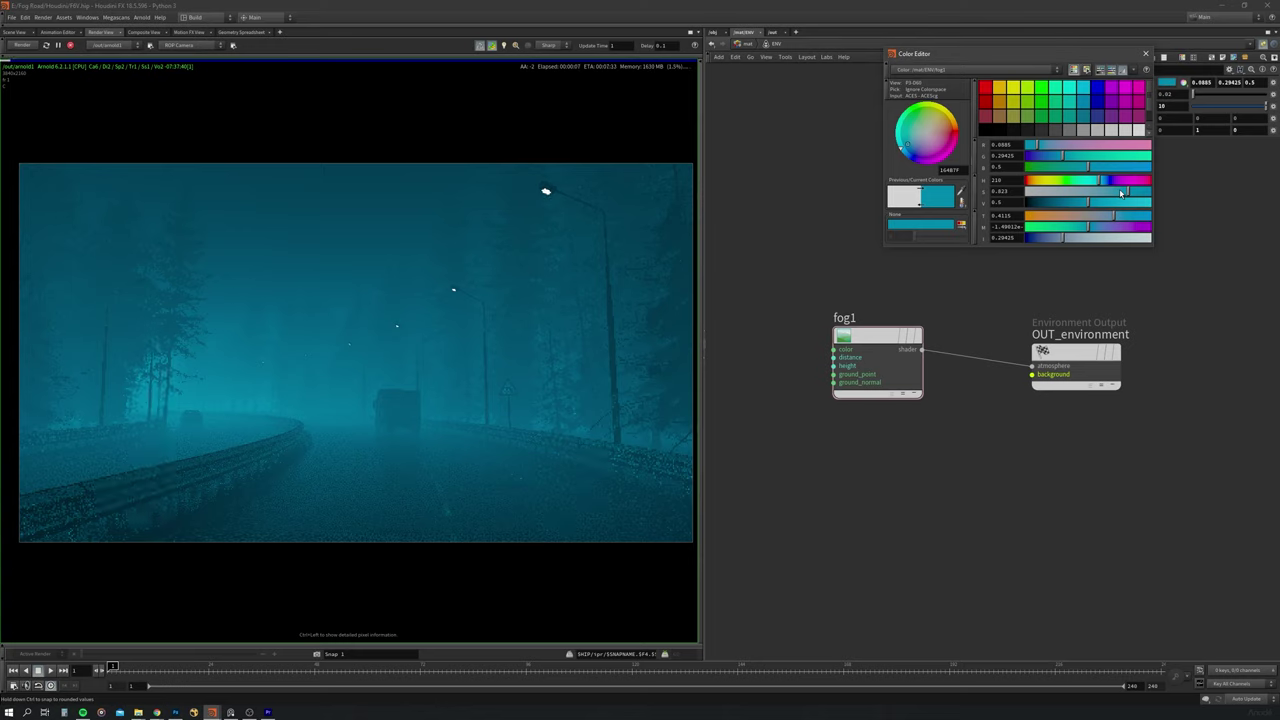
{"action": "left_click_drag", "start_coordinate": [1122, 197], "coordinate": [1103, 194]}
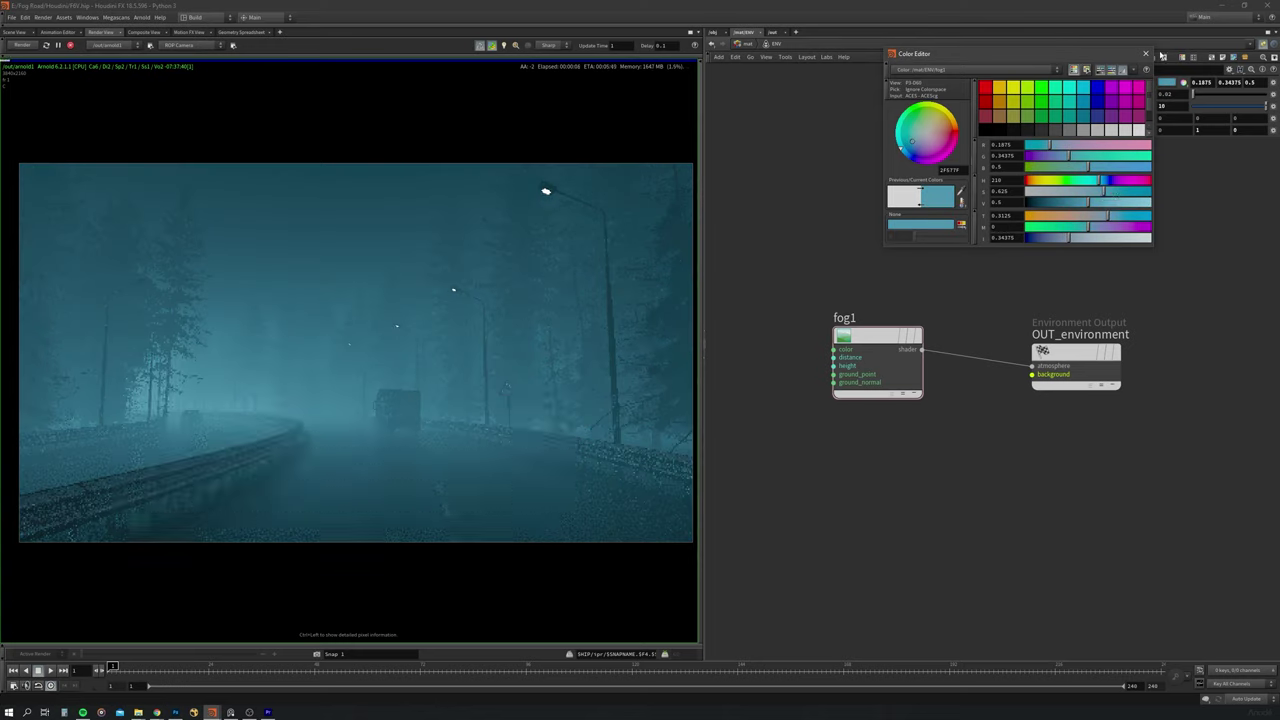
Step: Set the fog Distance to 0.03 and Height to 60
{"action": "type", "text": "3"}
{"action": "key", "text": "Return"}
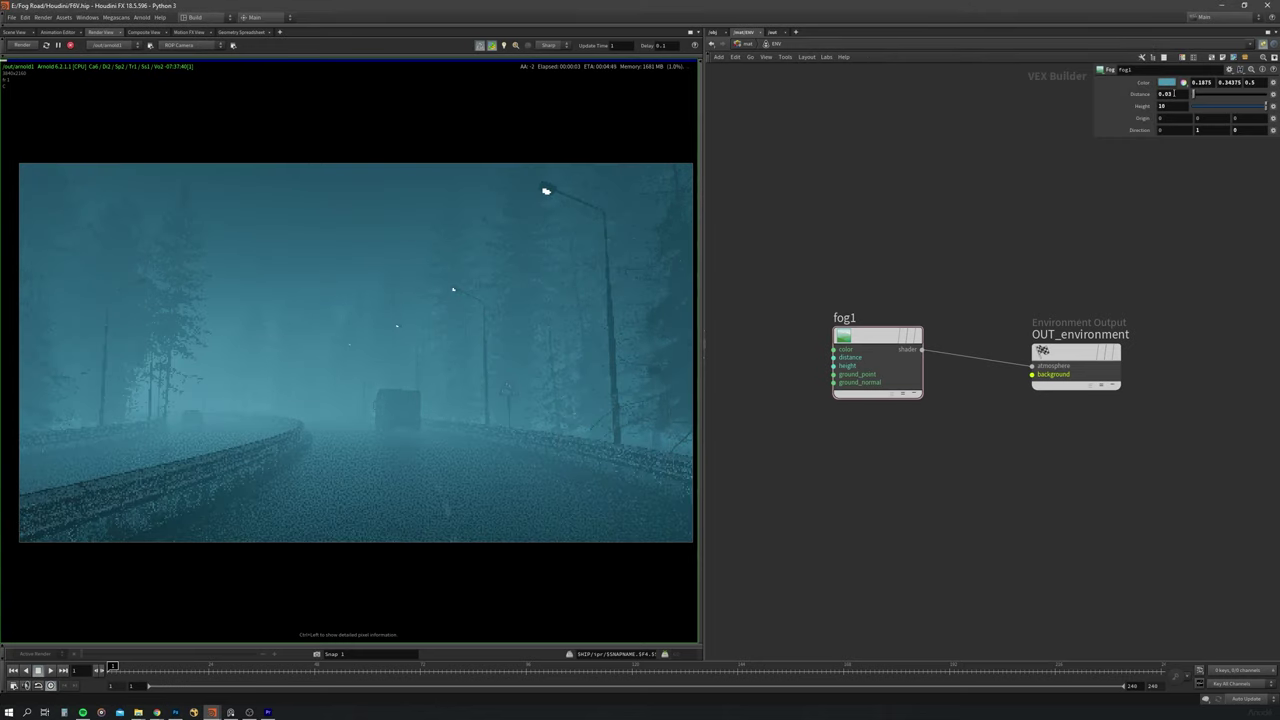
{"action": "type", "text": "20"}
{"action": "key", "text": "Return"}
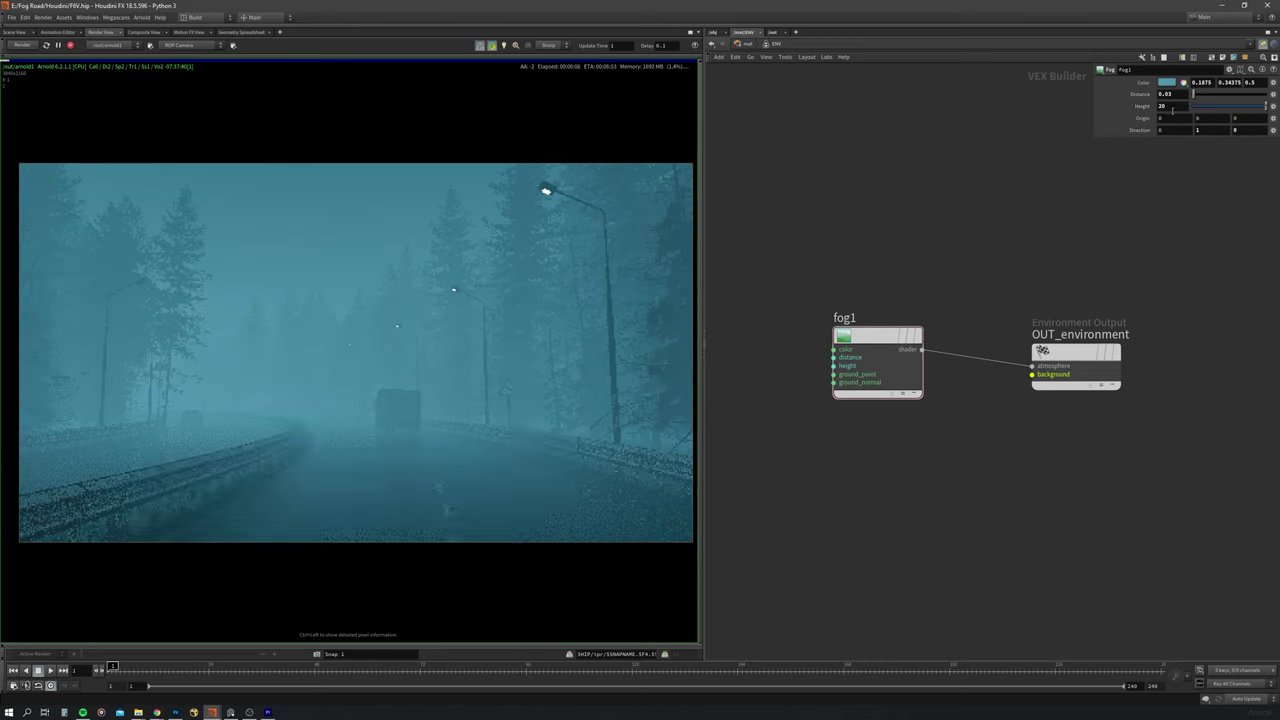
{"action": "left_click", "coordinate": [1162, 105]}
{"action": "type", "text": "60"}
{"action": "key", "text": "Return"}
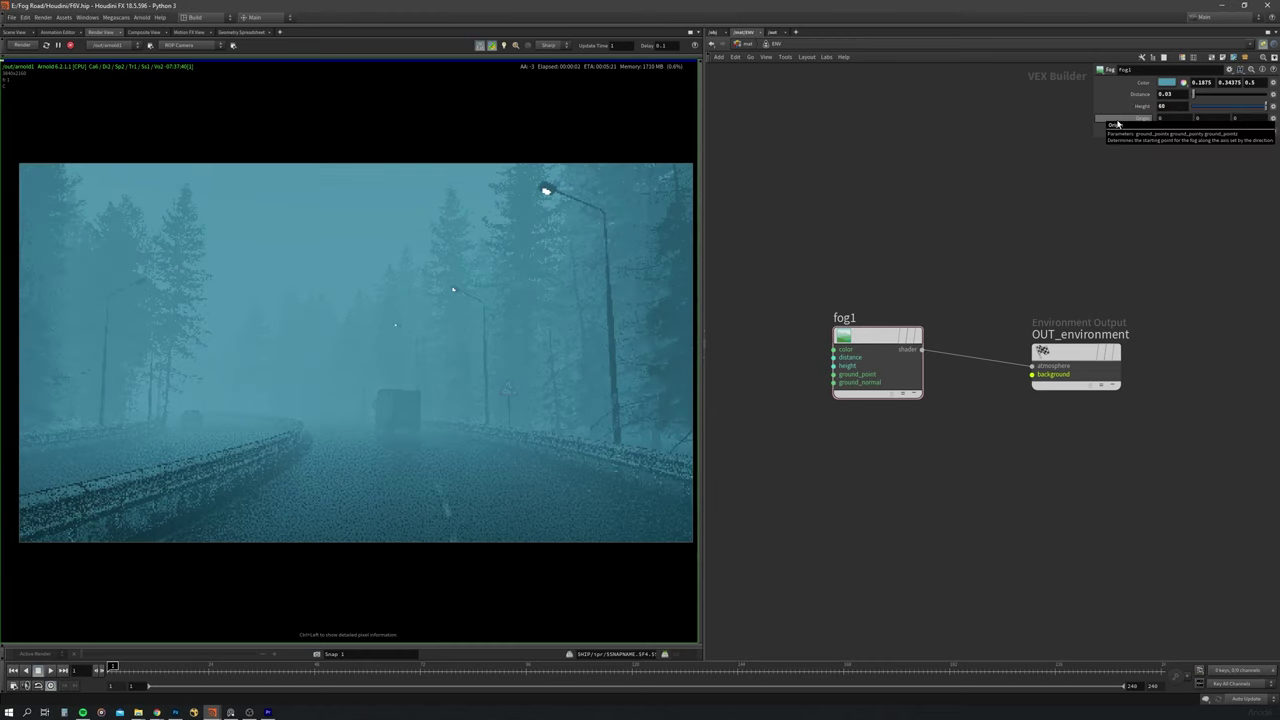
Step: Deepen the fog colour to a darker steel blue (0.097, 0.153, 0.258)
{"action": "left_click", "coordinate": [1167, 82]}
{"action": "left_click_drag", "start_coordinate": [973, 59], "coordinate": [921, 95]}
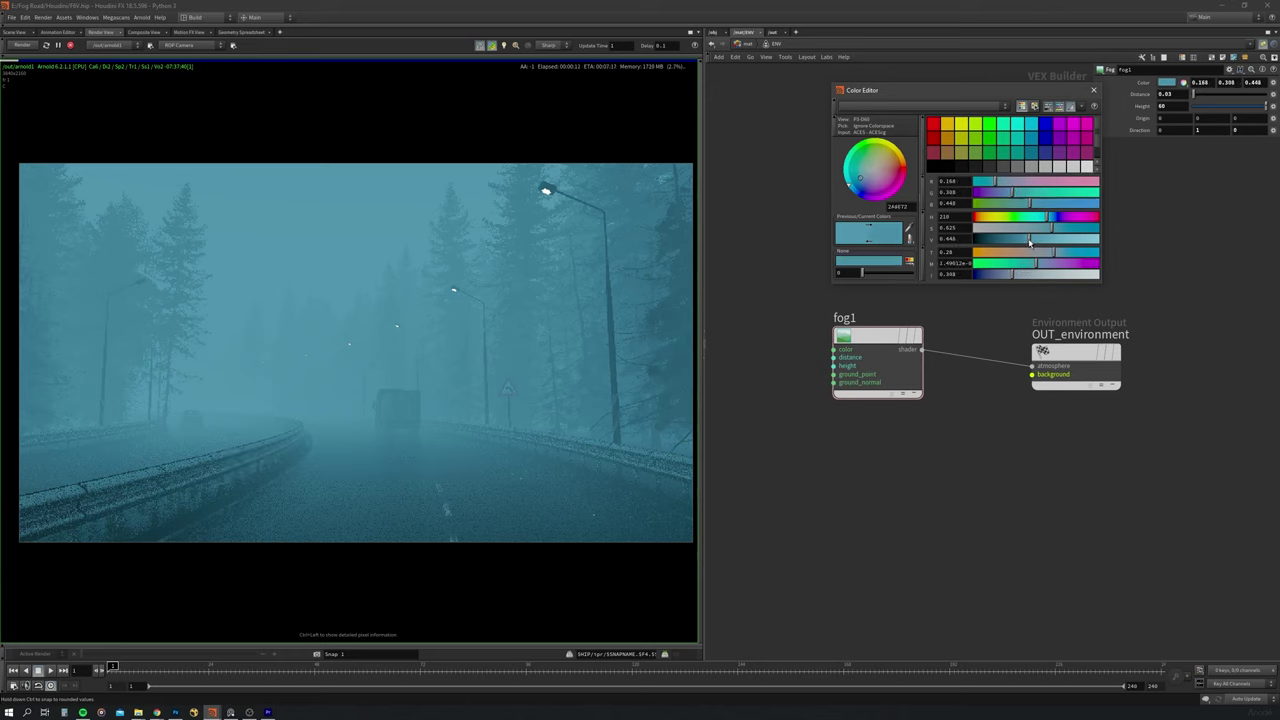
{"action": "left_click_drag", "start_coordinate": [1030, 241], "coordinate": [1026, 242]}
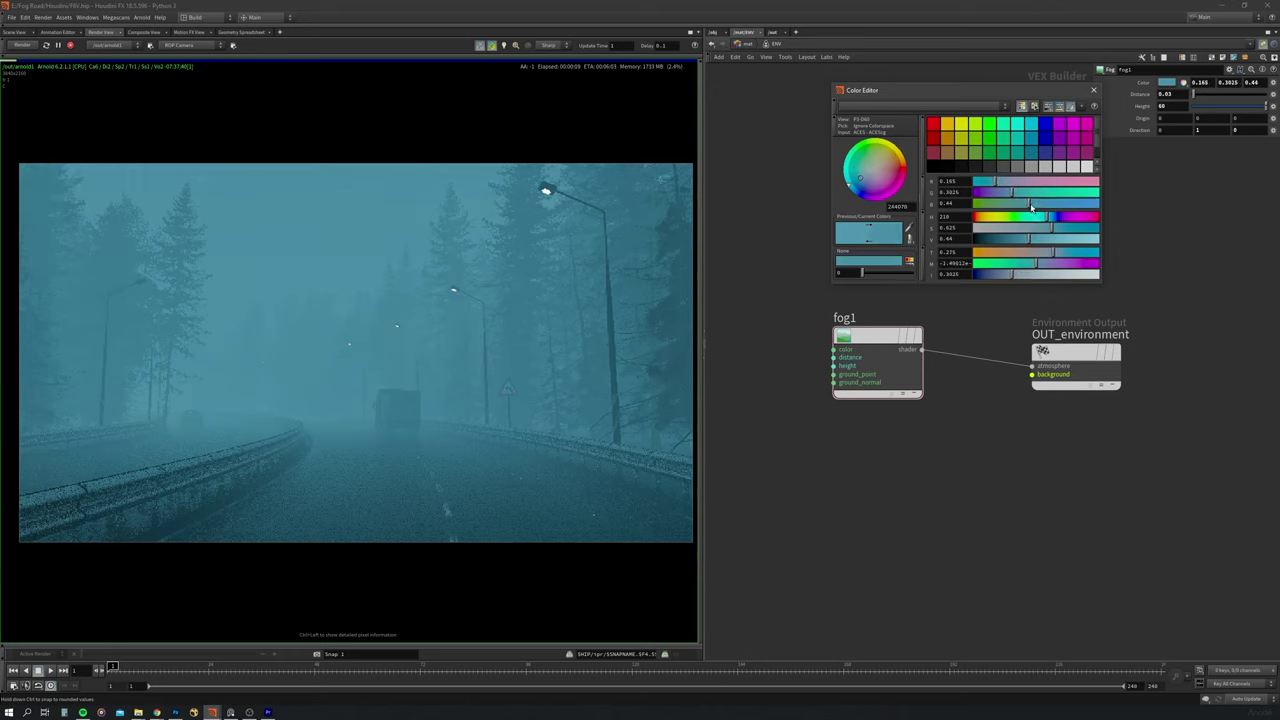
{"action": "left_click_drag", "start_coordinate": [1026, 194], "coordinate": [989, 183]}
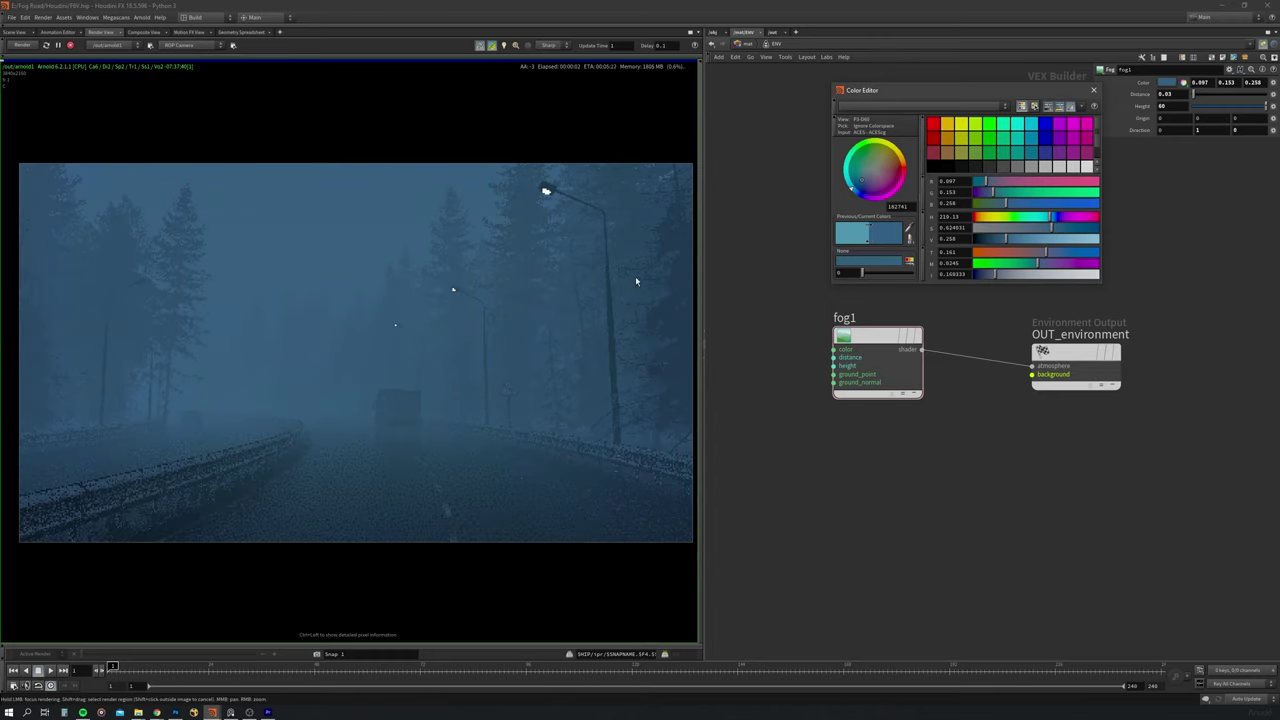
{"action": "left_click", "coordinate": [1094, 90]}
Step: Widen the render view, tidy the fog1 node, and set atmosphere density to 1
{"action": "left_click_drag", "start_coordinate": [702, 343], "coordinate": [716, 343]}
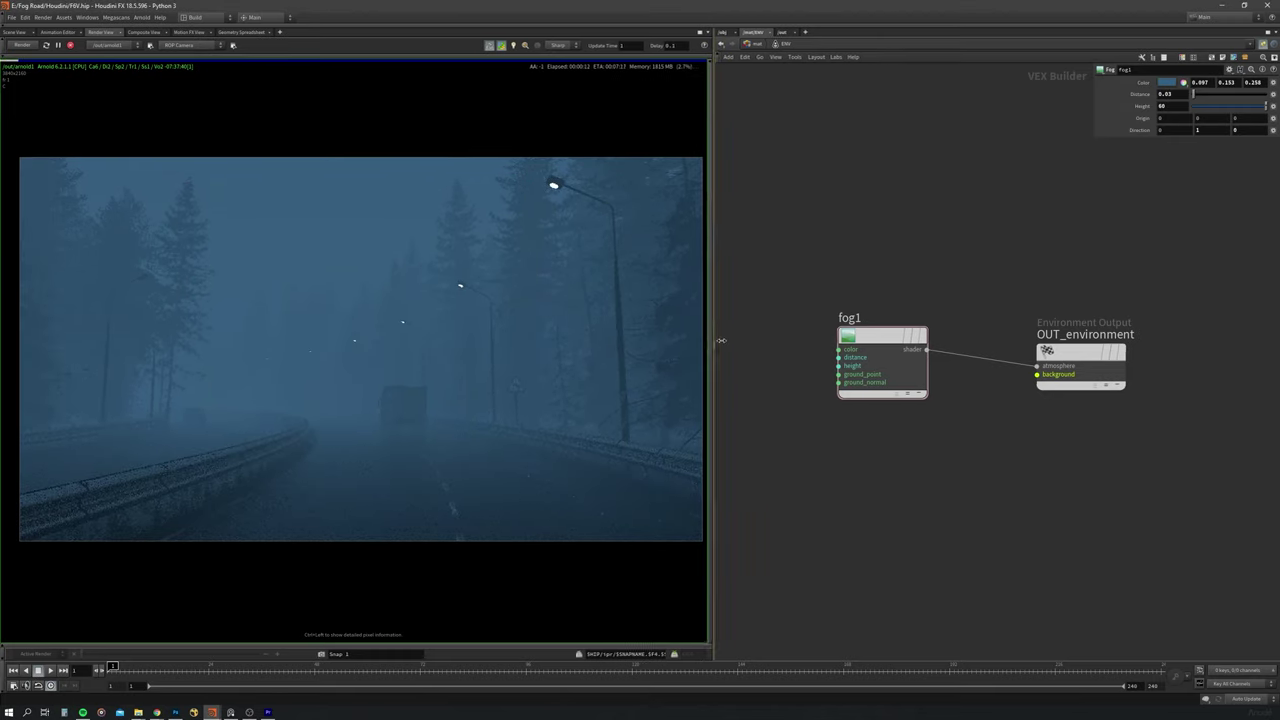
{"action": "left_click_drag", "start_coordinate": [880, 380], "coordinate": [867, 292]}
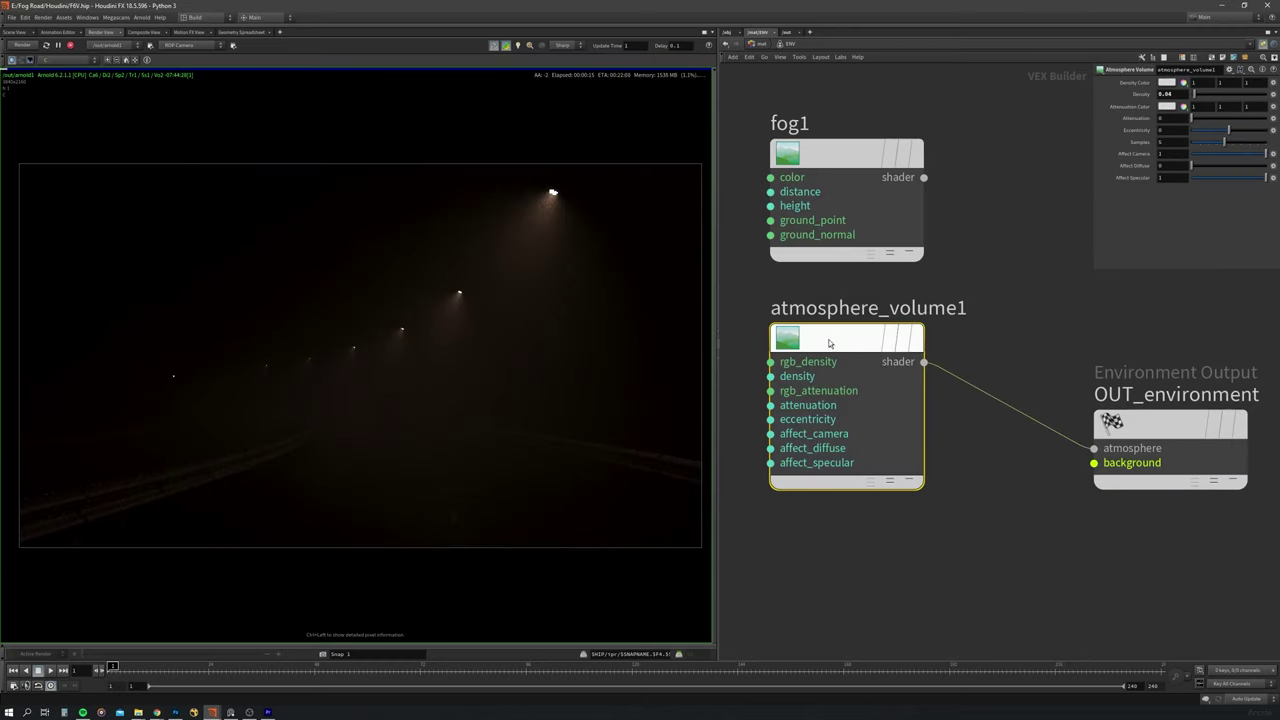
{"action": "type", "text": "1"}
{"action": "key", "text": "Return"}
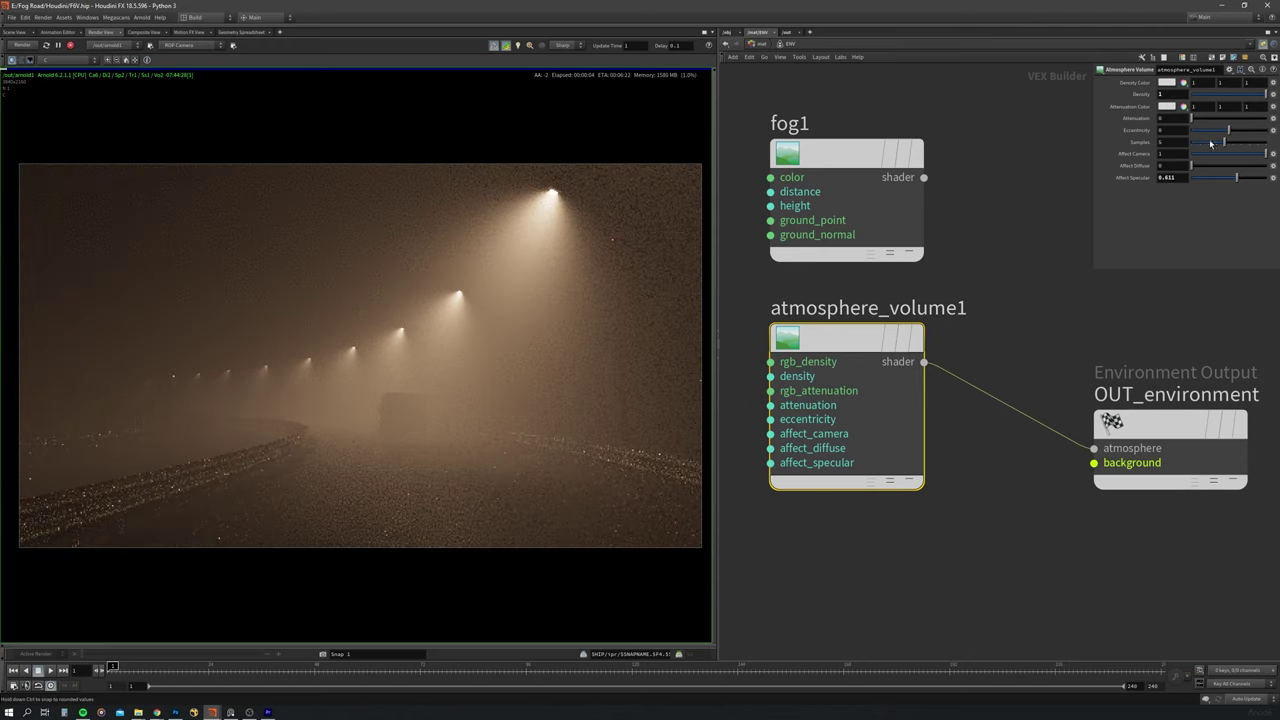
Step: Add a physical_sky1 node and connect it to the environment background
{"action": "left_click", "coordinate": [1094, 463]}
{"action": "key", "text": "Tab"}
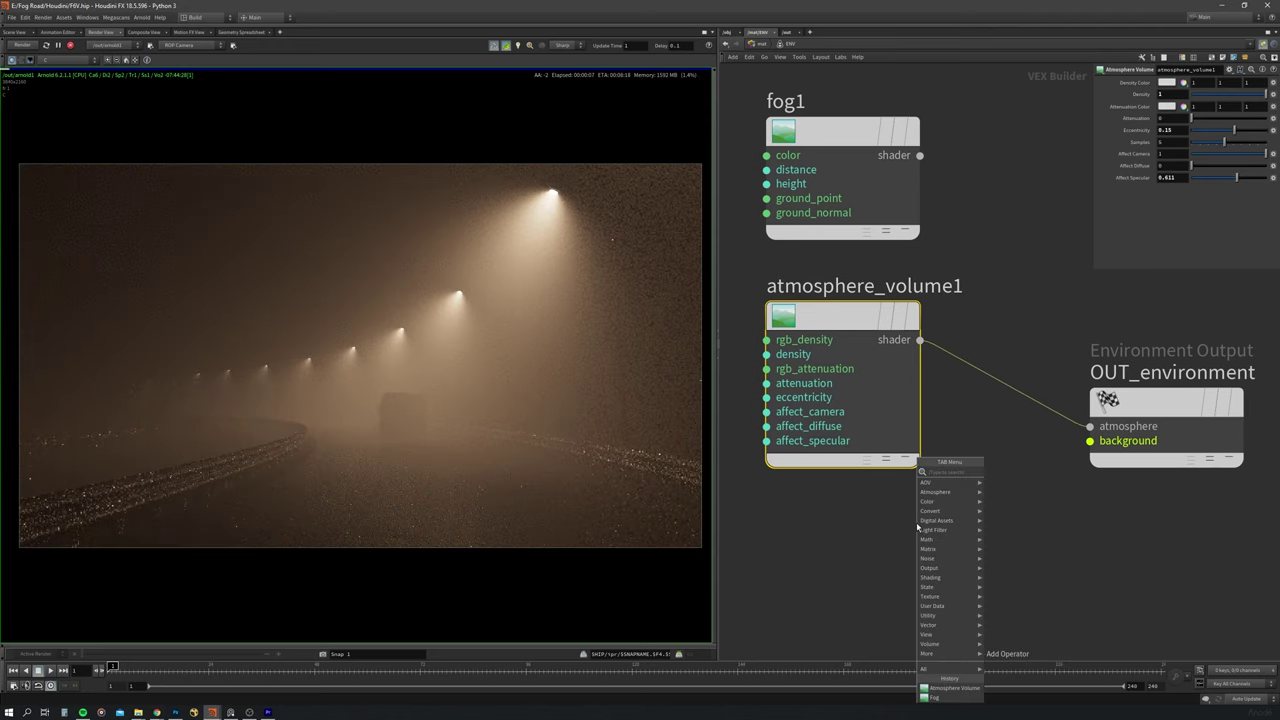
{"action": "type", "text": "phys"}
{"action": "key", "text": "Return"}
{"action": "left_click", "coordinate": [846, 560]}
{"action": "middle_click_drag", "start_coordinate": [1013, 438], "coordinate": [1006, 336]}
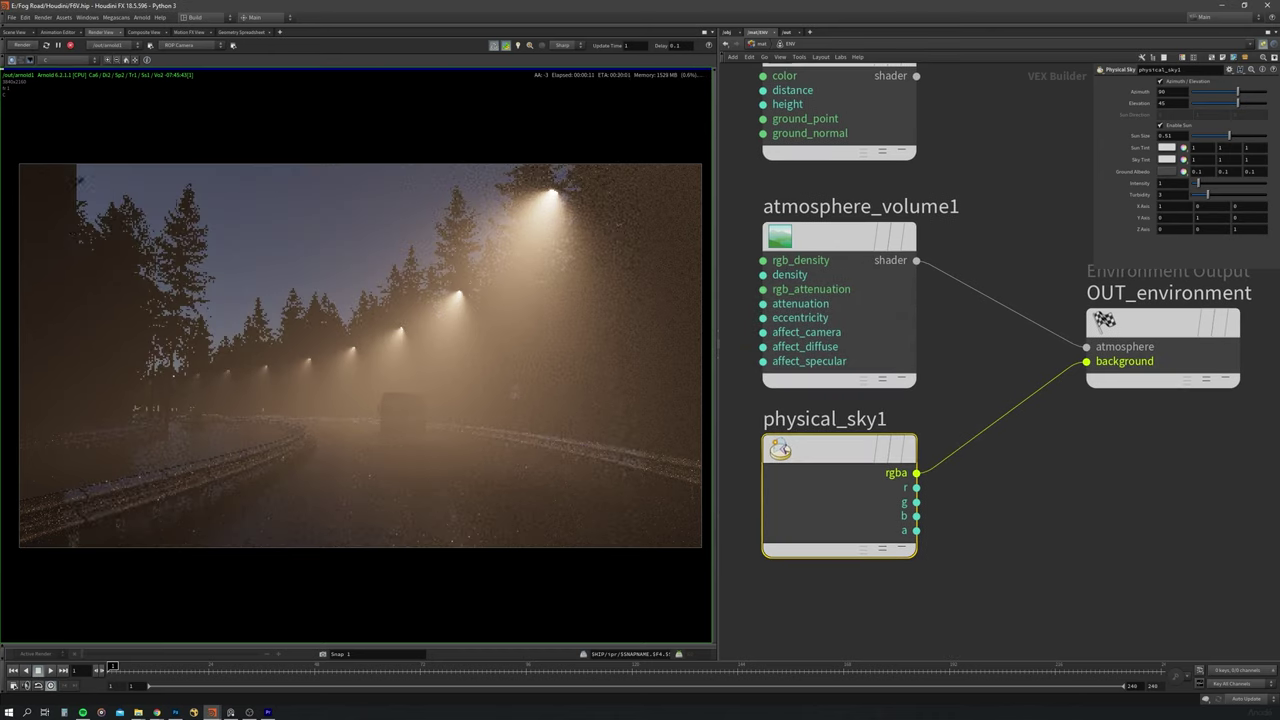
{"action": "middle_click_drag", "start_coordinate": [995, 500], "coordinate": [995, 514]}
Step: Set the sky's azimuth to 244 and elevation to 154, disable its sun, and raise intensity to 6.35
{"action": "left_click_drag", "start_coordinate": [1237, 91], "coordinate": [1257, 103]}
{"action": "left_click", "coordinate": [1160, 125]}
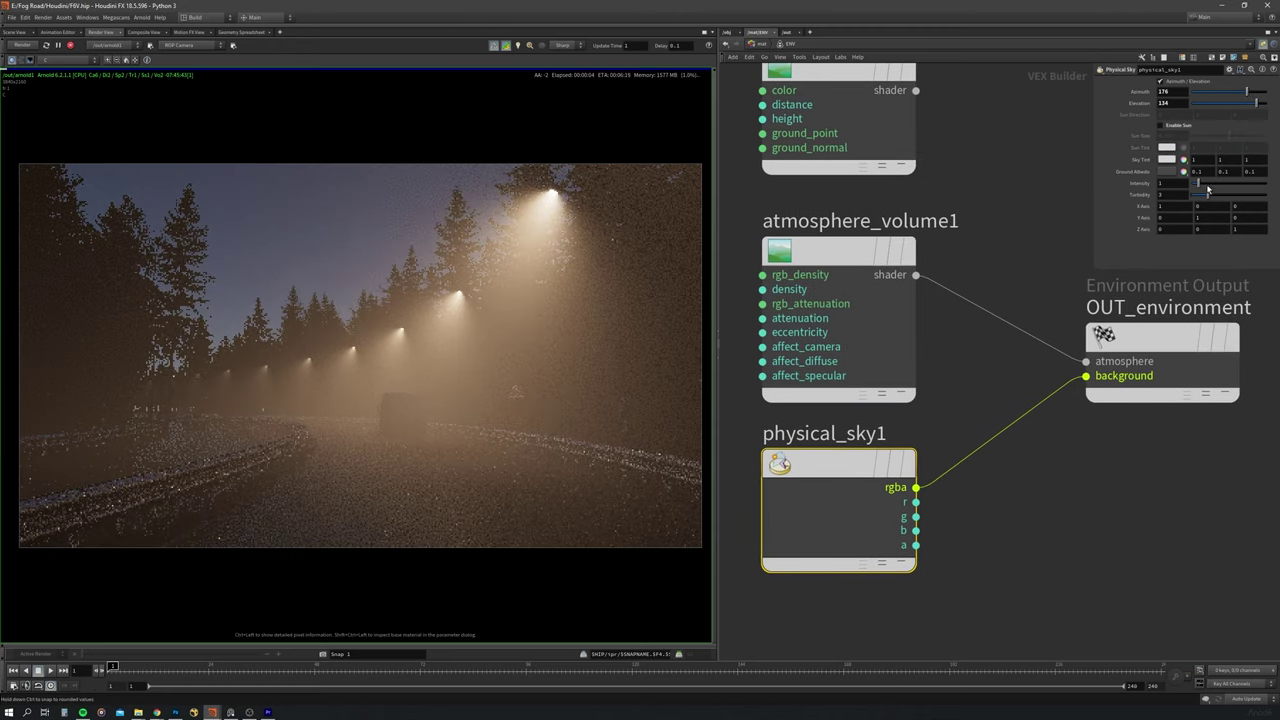
{"action": "left_click_drag", "start_coordinate": [1198, 183], "coordinate": [1238, 183]}
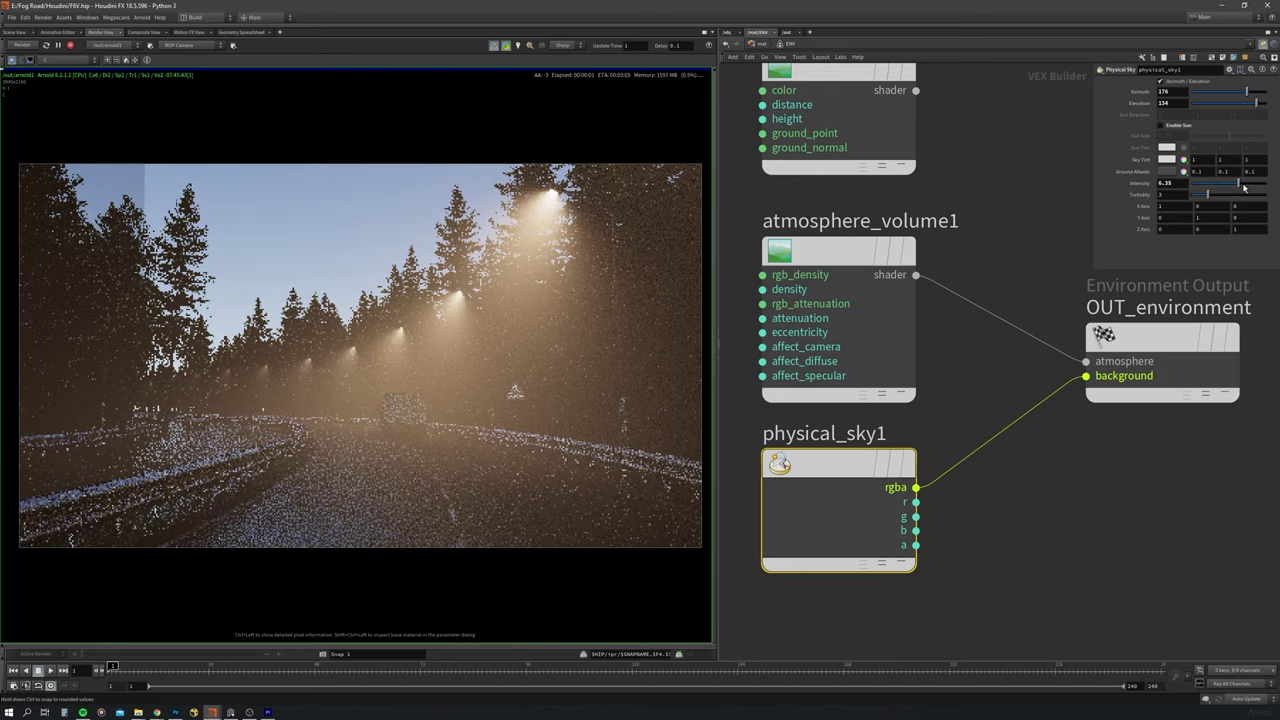
{"action": "left_click_drag", "start_coordinate": [1246, 91], "coordinate": [1255, 92]}
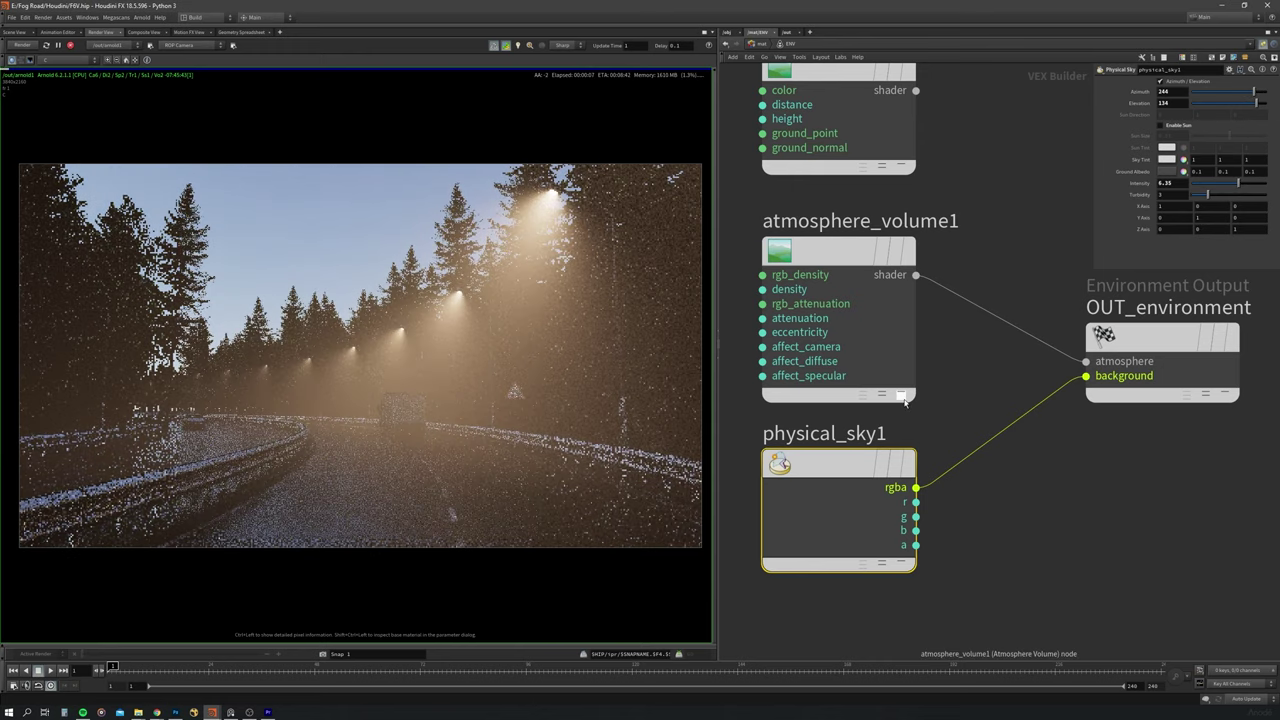
{"action": "key", "text": "u"}
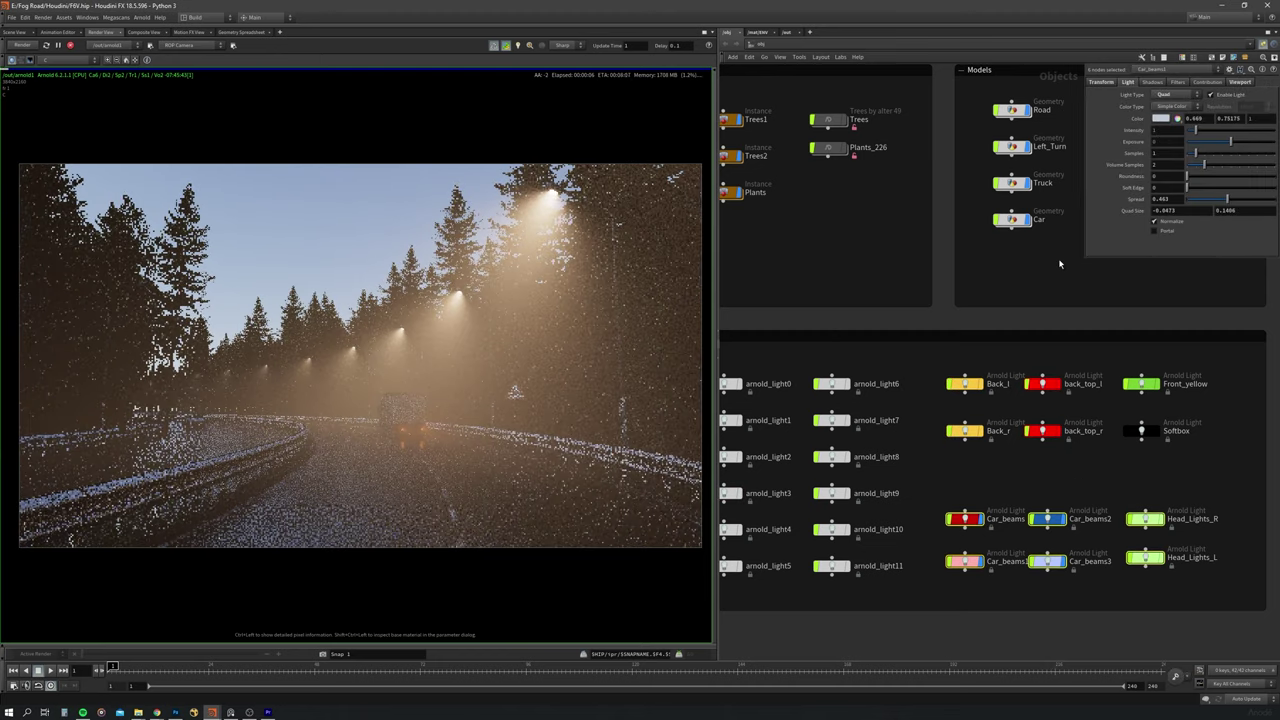
Step: Disable the streetlamp lights arnold_light0–11 so only the vehicle lights glow in the fog
{"action": "key", "text": "ctrl+Tab"}
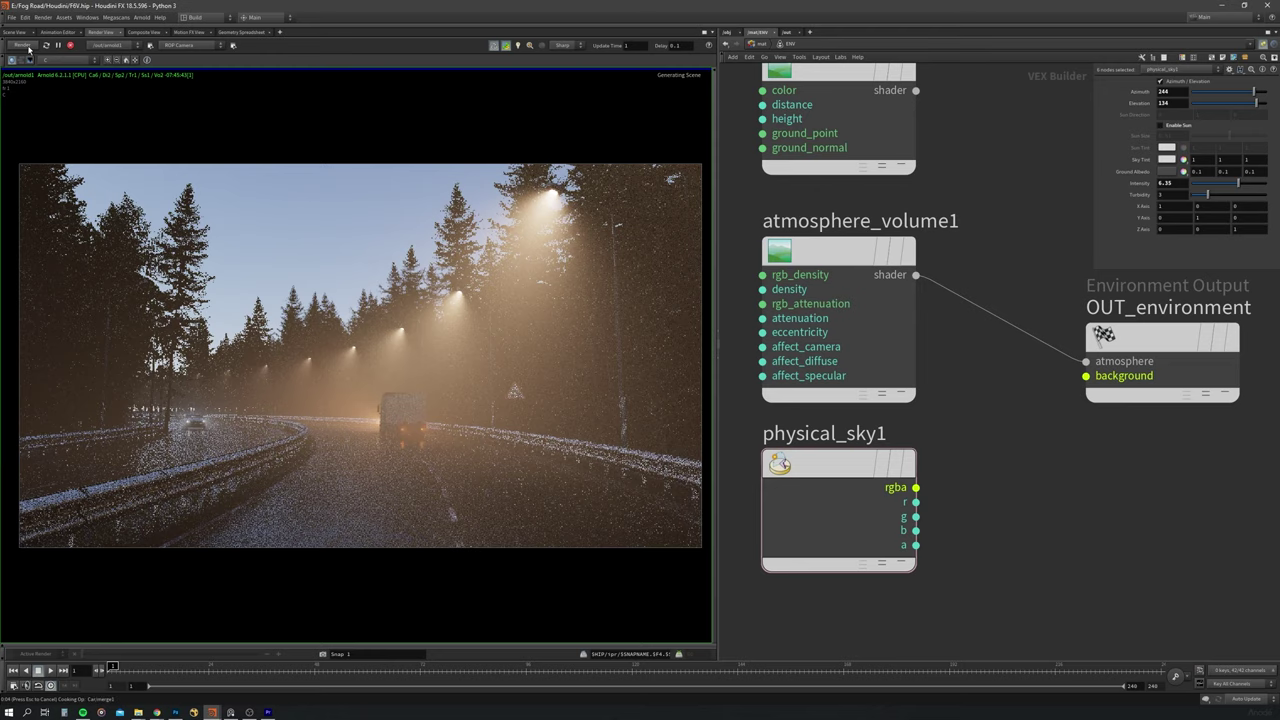
{"action": "scroll", "coordinate": [975, 424], "scroll_direction": "down", "scroll_amount": 5}
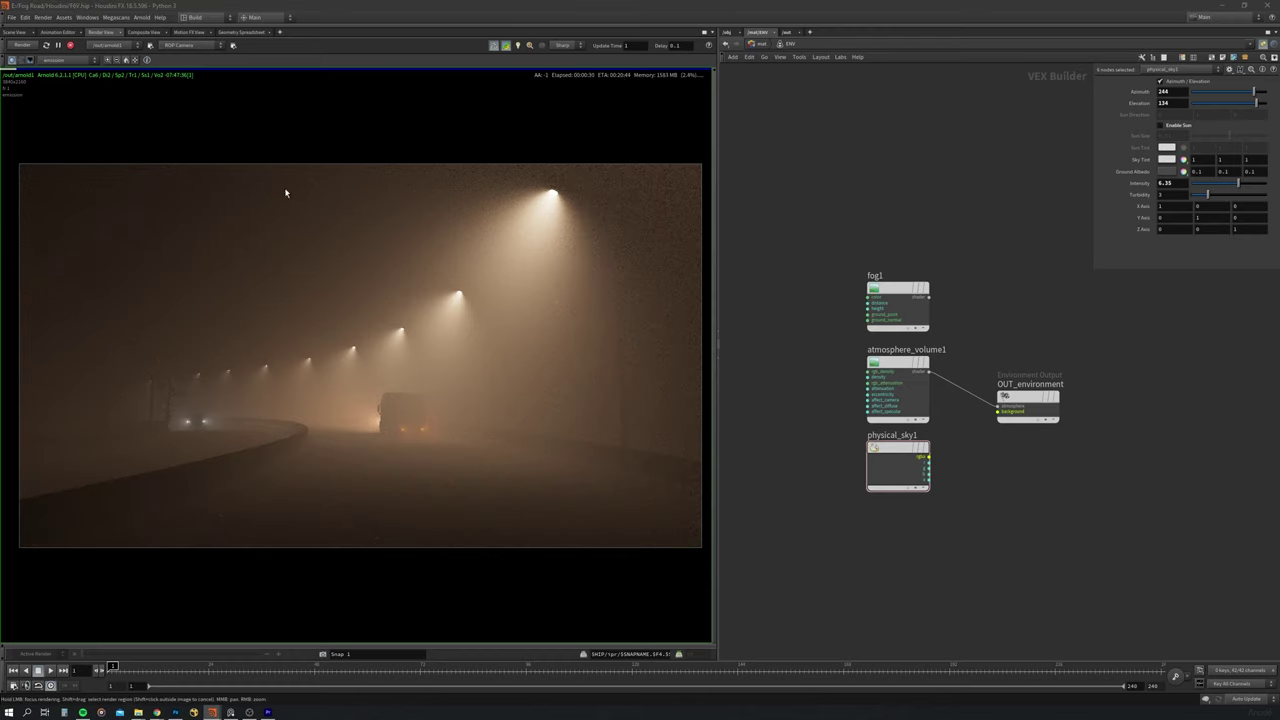
{"action": "left_click", "coordinate": [727, 32]}
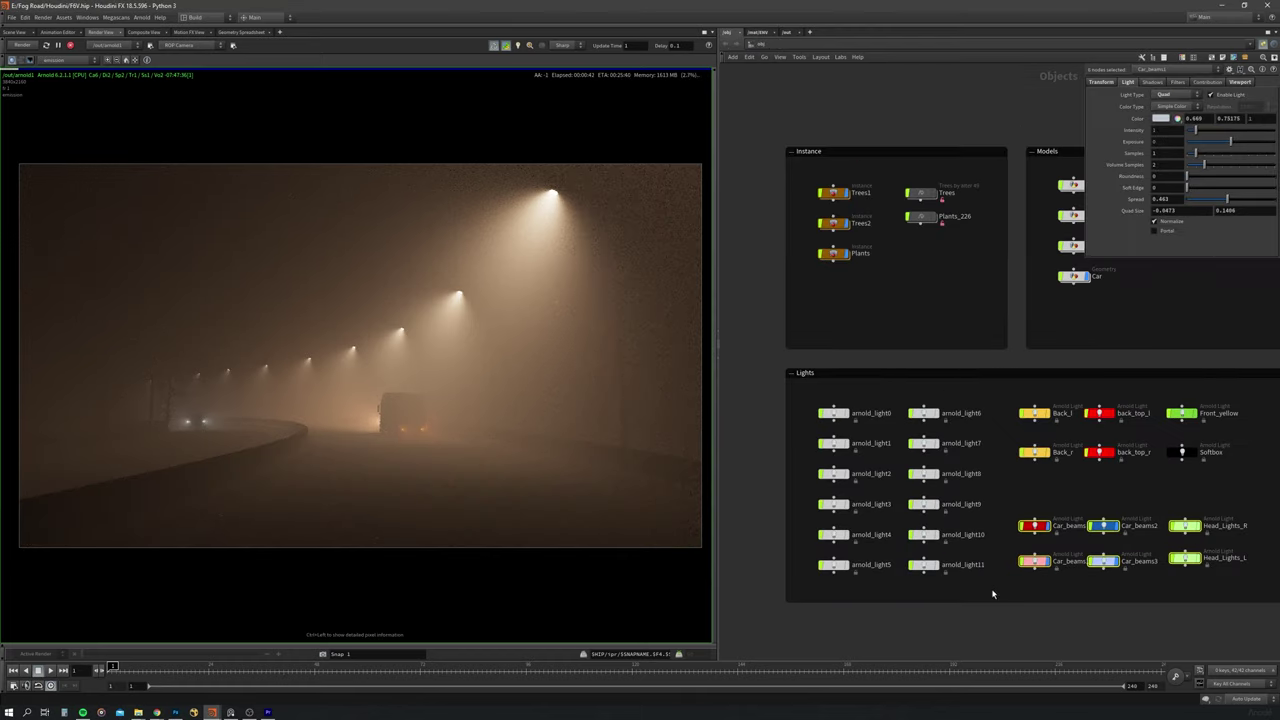
{"action": "left_click", "coordinate": [1223, 94]}
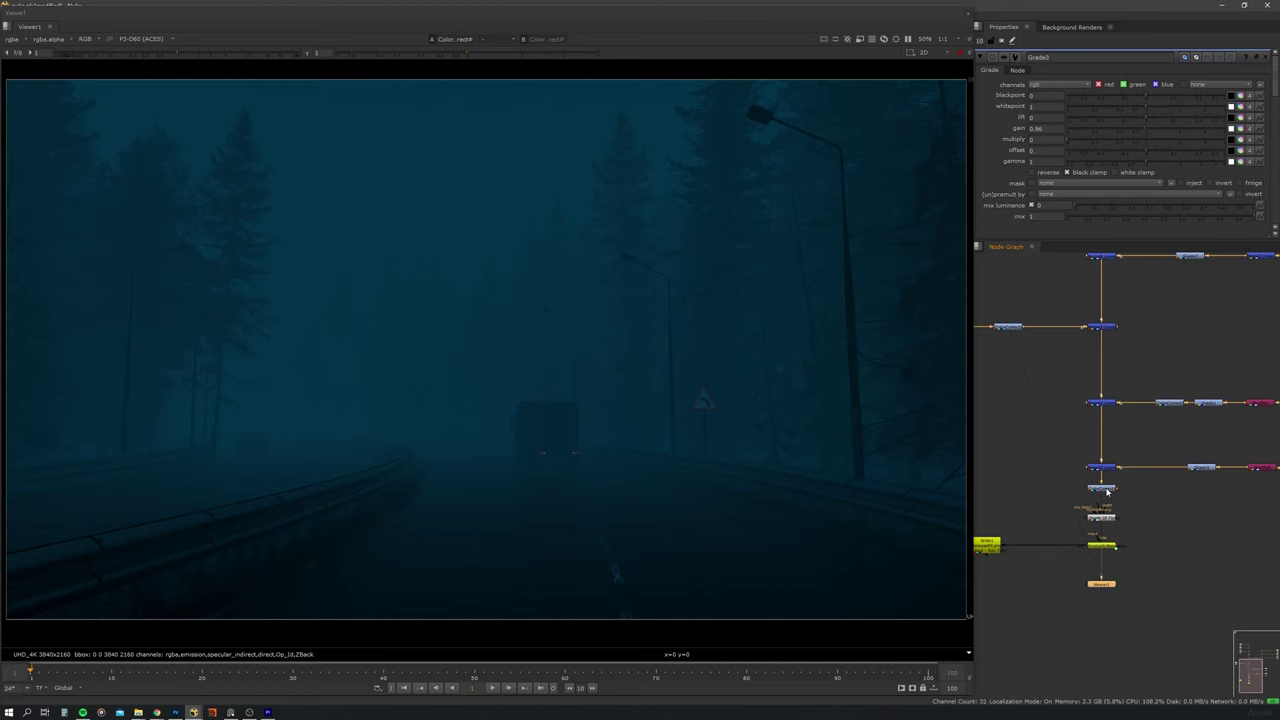
Step: Raise a grade node's multiply to strengthen the truck's orange glow
{"action": "middle_click_drag", "start_coordinate": [1154, 500], "coordinate": [1119, 483]}
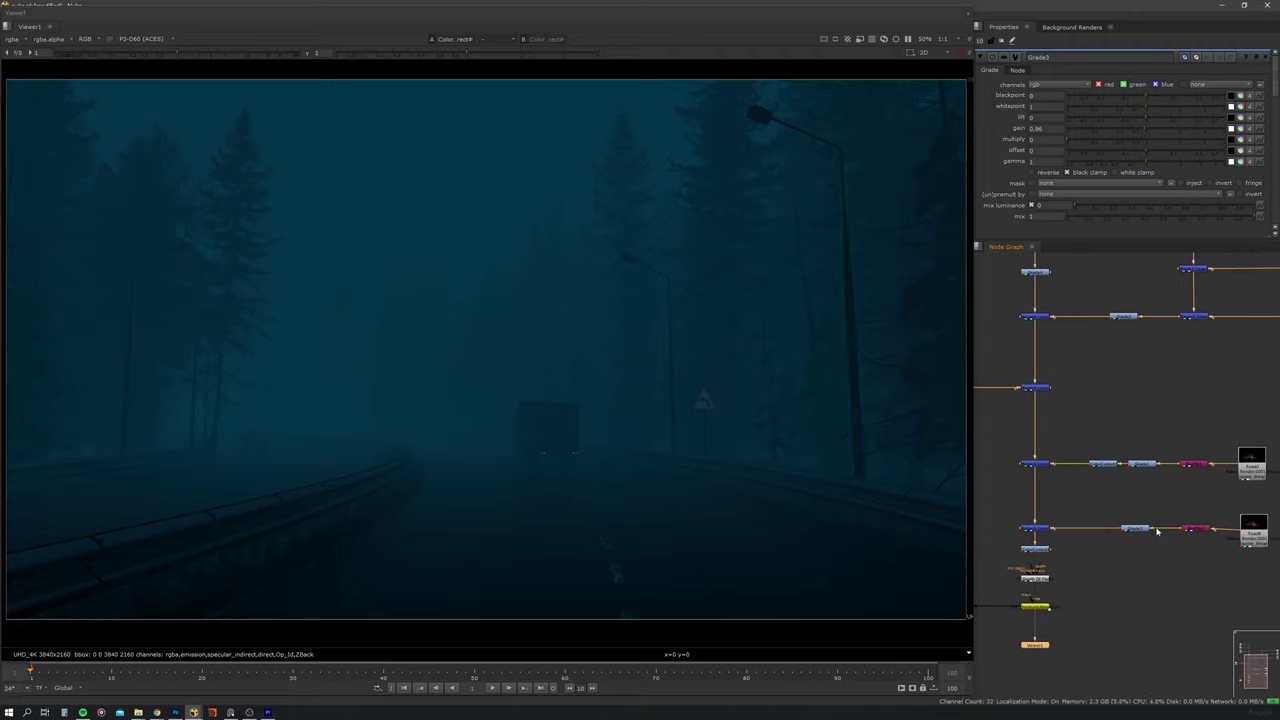
{"action": "double_click", "coordinate": [1133, 528]}
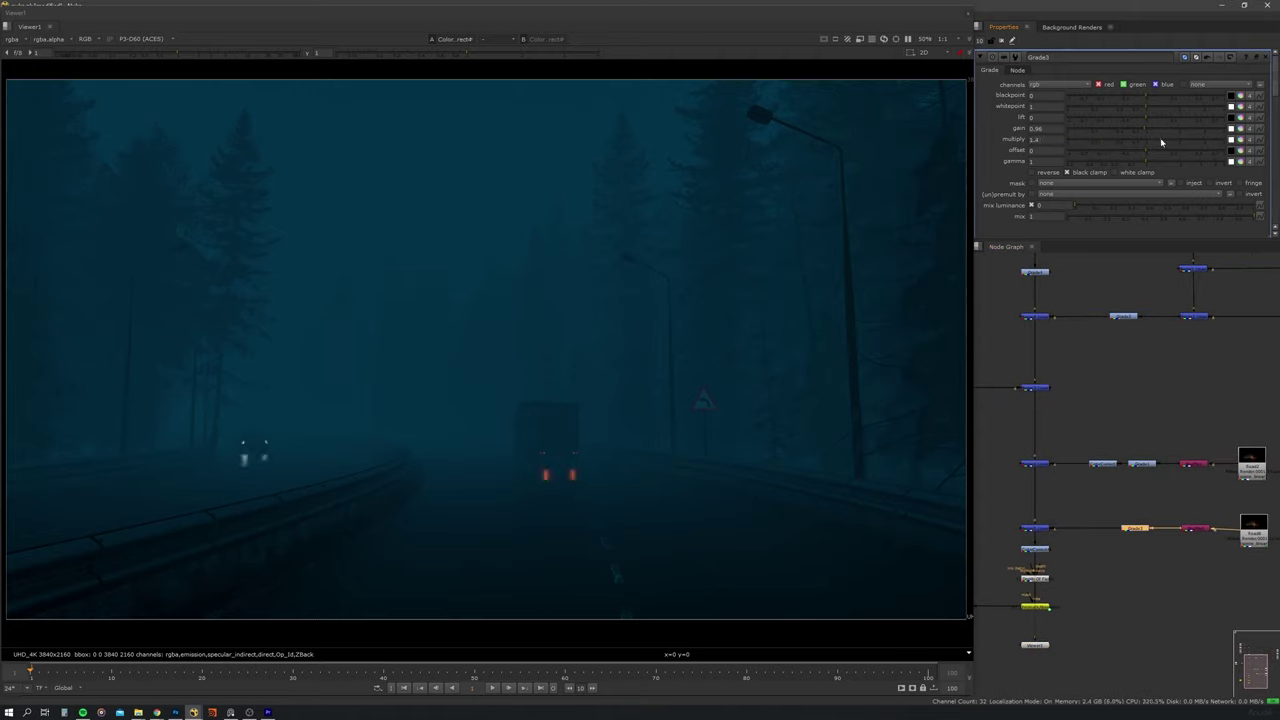
{"action": "left_click_drag", "start_coordinate": [1081, 143], "coordinate": [1144, 147]}
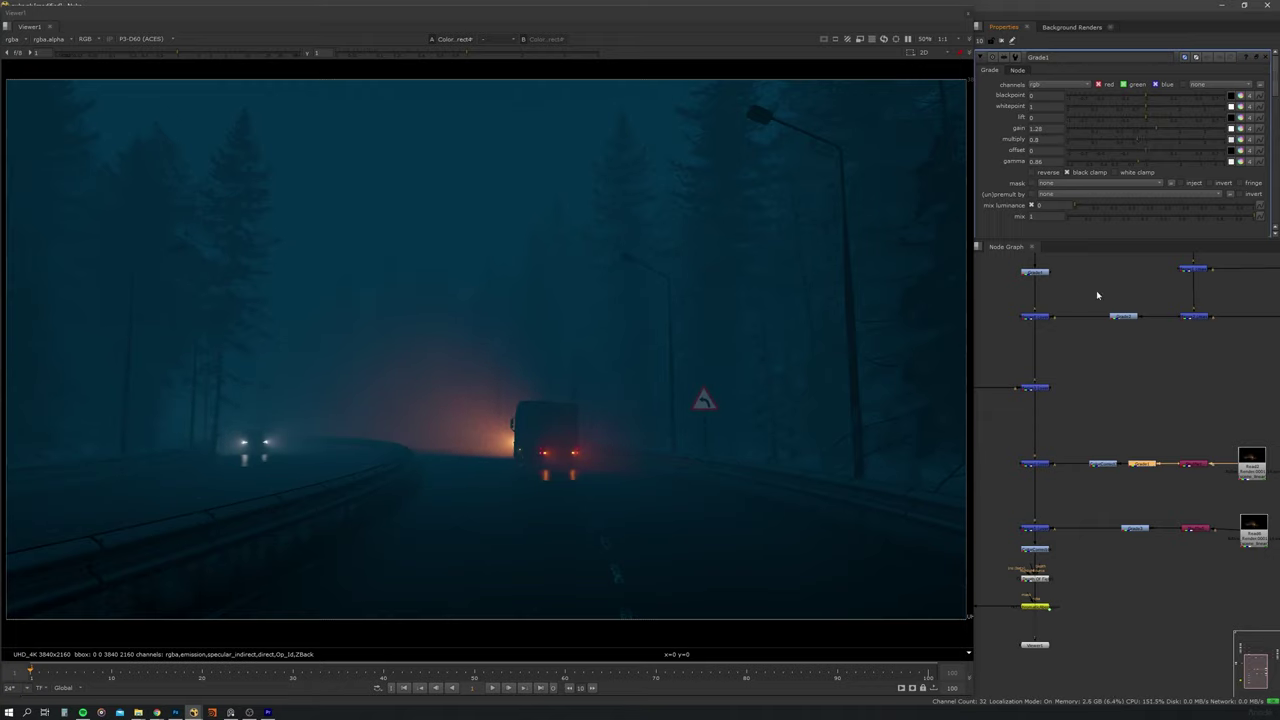
Step: Brighten the road with another grade (gamma 0.64) and raise Grade2's multiply for the street lamps
{"action": "middle_click_drag", "start_coordinate": [1096, 295], "coordinate": [1066, 476]}
{"action": "left_click", "coordinate": [1155, 356]}
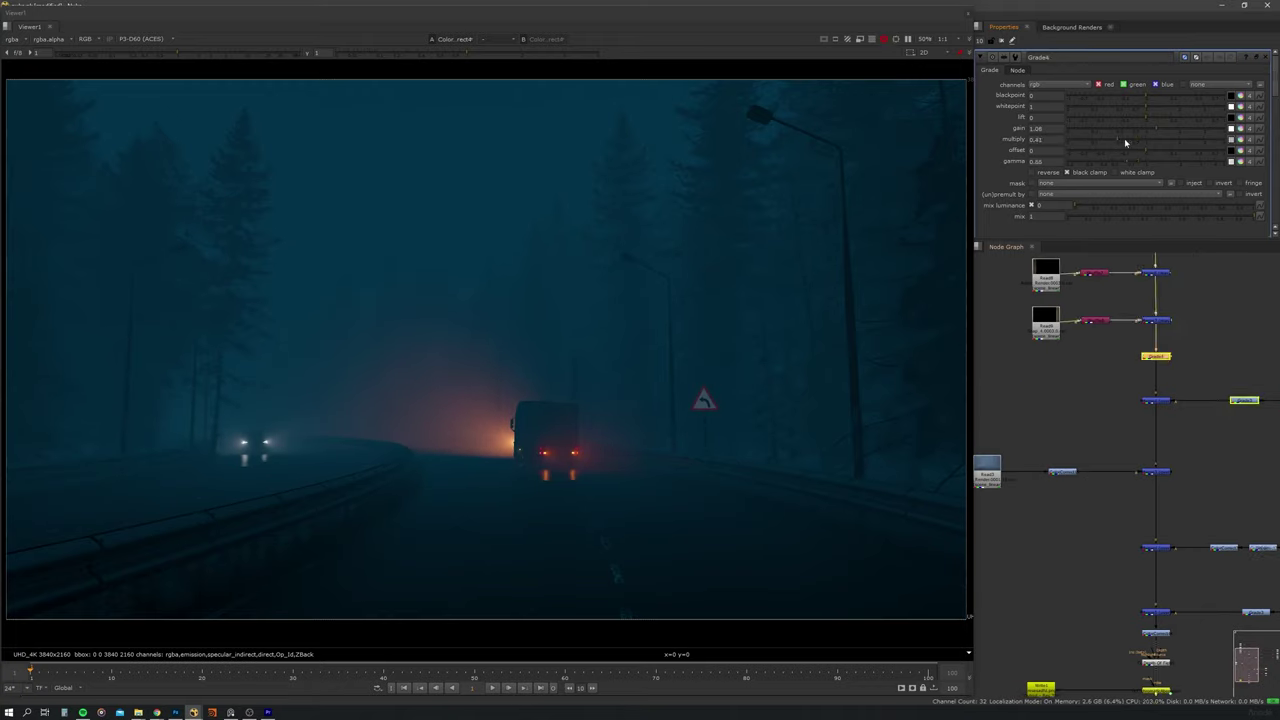
{"action": "mouse_move", "coordinate": [1124, 138]}
{"action": "left_mouse_down"}
{"action": "mouse_move", "coordinate": [1160, 141]}
{"action": "mouse_move", "coordinate": [1123, 160]}
{"action": "mouse_move", "coordinate": [1158, 141]}
{"action": "left_mouse_up"}
{"action": "middle_click_drag", "start_coordinate": [1213, 462], "coordinate": [1113, 451]}
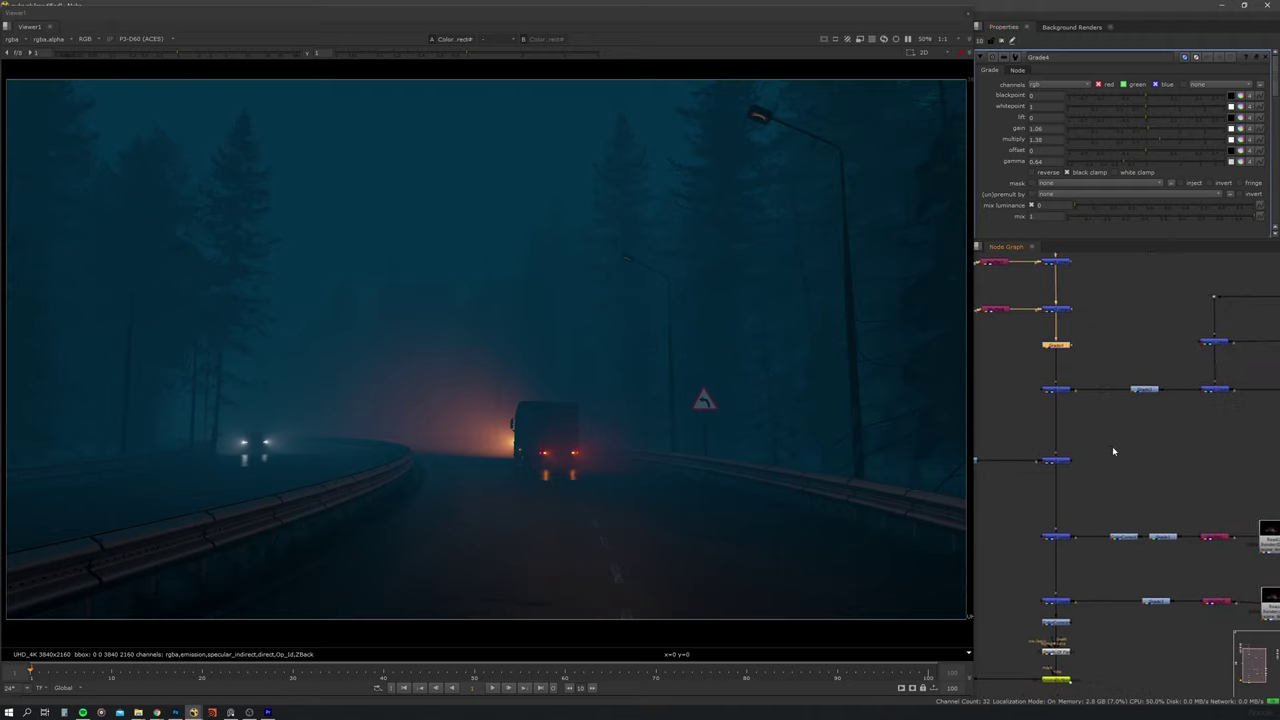
{"action": "left_click", "coordinate": [1145, 388]}
{"action": "mouse_move", "coordinate": [1077, 139]}
{"action": "left_mouse_down"}
{"action": "mouse_move", "coordinate": [1114, 138]}
{"action": "mouse_move", "coordinate": [1119, 163]}
{"action": "mouse_move", "coordinate": [1131, 140]}
{"action": "left_mouse_up"}
Step: Increase ColorCorrect4's master contrast
{"action": "scroll", "coordinate": [1044, 690], "scroll_direction": "up", "scroll_amount": 6}
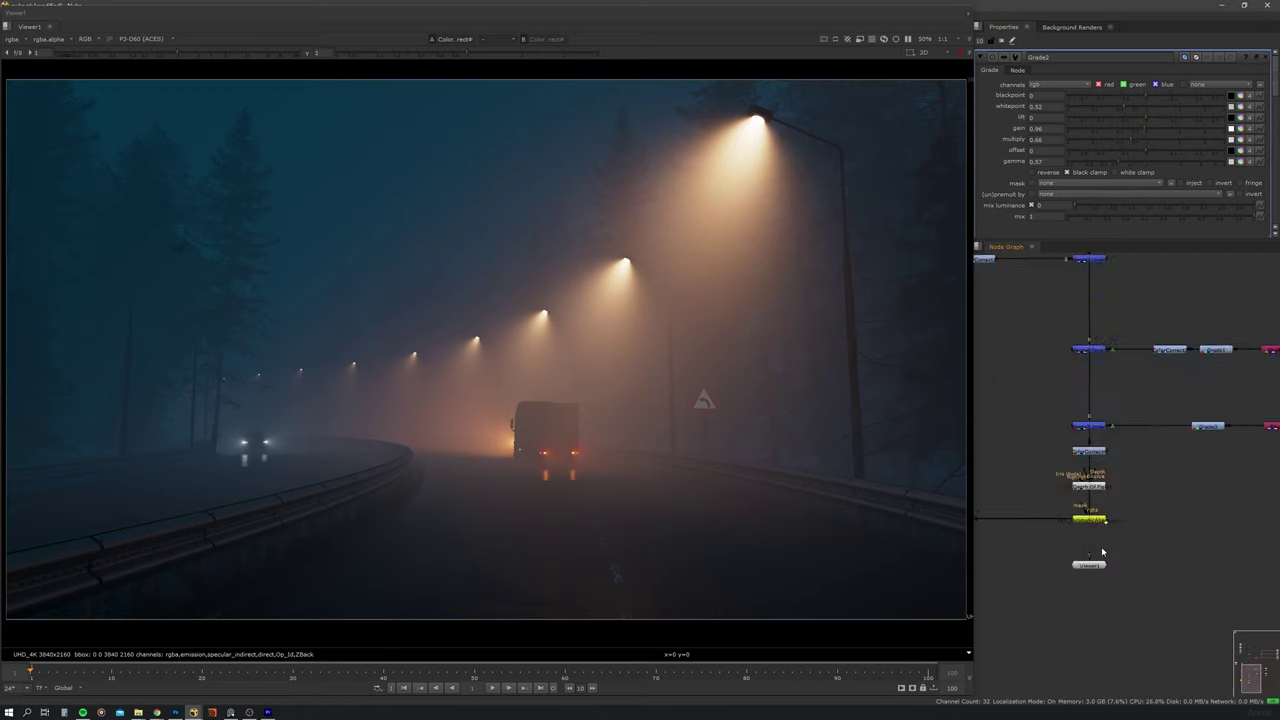
{"action": "left_click", "coordinate": [1081, 400]}
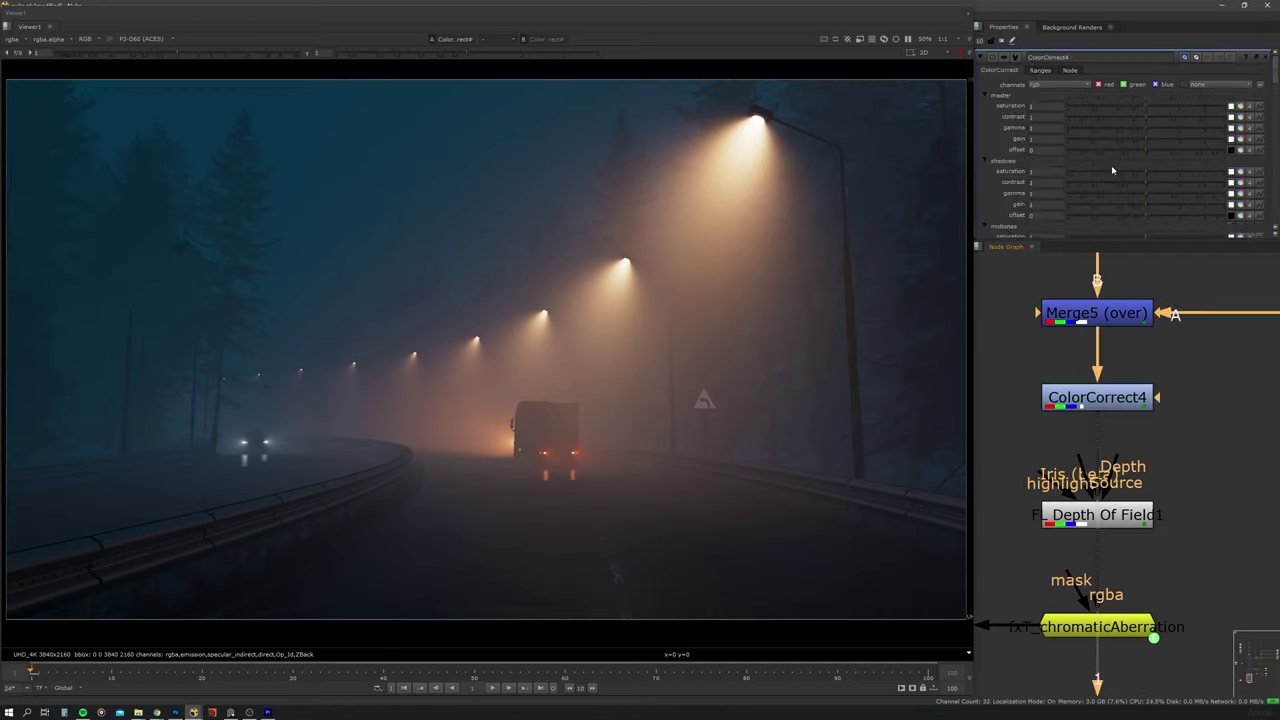
{"action": "left_click", "coordinate": [1153, 118]}
Step: Insert a new Grade5 node below the upper Merge node
{"action": "scroll", "coordinate": [1079, 522], "scroll_direction": "down", "scroll_amount": 3}
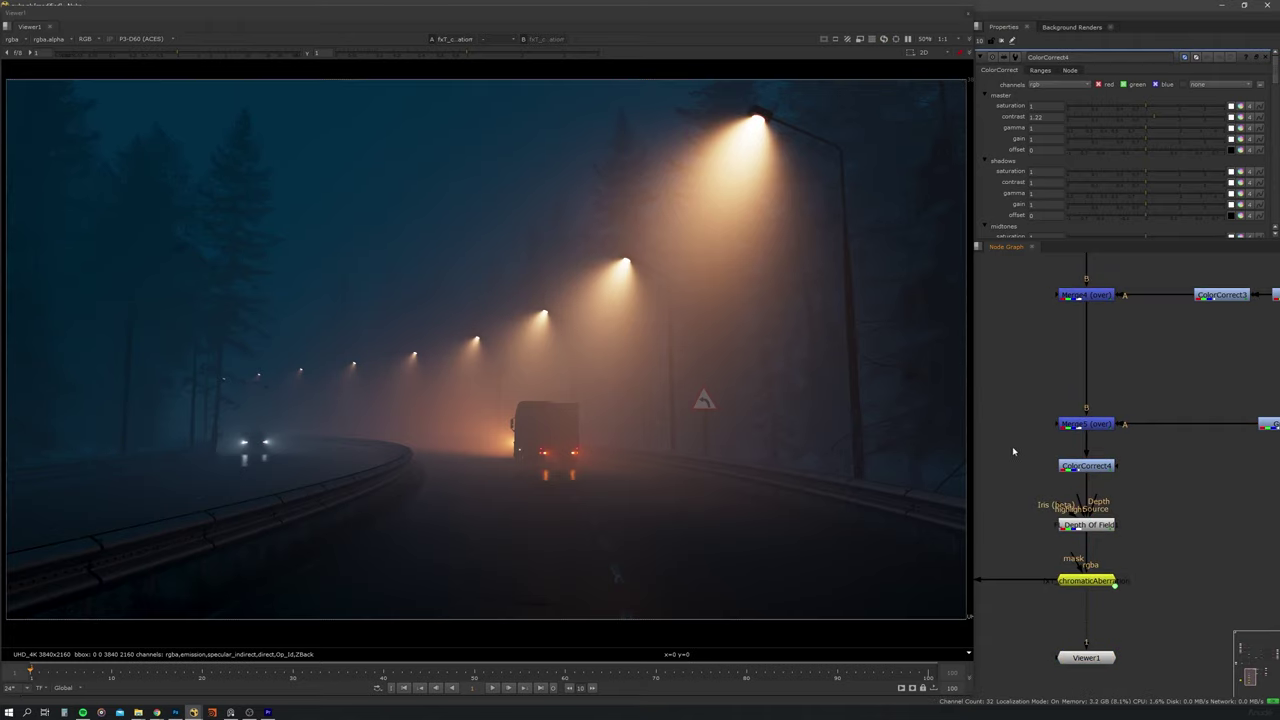
{"action": "middle_click_drag", "start_coordinate": [1012, 446], "coordinate": [1055, 435]}
{"action": "scroll", "coordinate": [1056, 421], "scroll_direction": "down", "scroll_amount": 3}
{"action": "scroll", "coordinate": [1133, 513], "scroll_direction": "up", "scroll_amount": 5}
{"action": "scroll", "coordinate": [1133, 513], "scroll_direction": "down", "scroll_amount": 2}
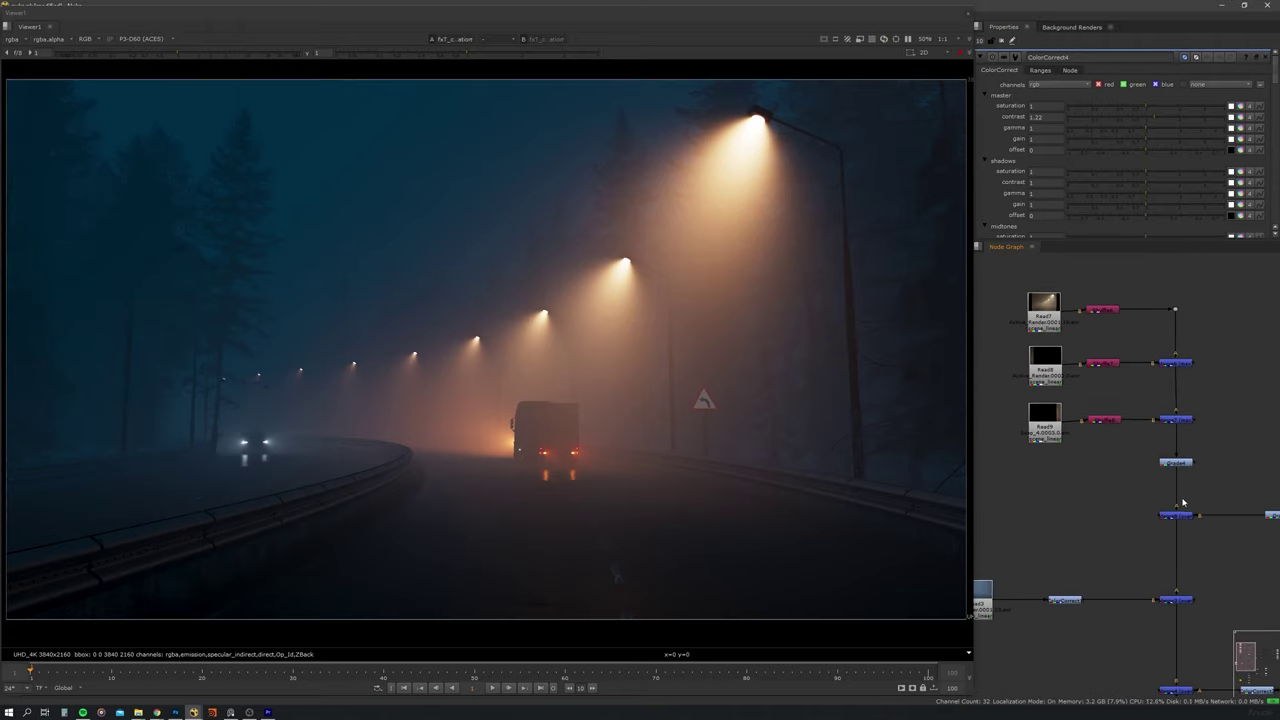
{"action": "scroll", "coordinate": [1090, 510], "scroll_direction": "down", "scroll_amount": 1}
{"action": "left_click", "coordinate": [1087, 499]}
{"action": "key", "text": "g"}
{"action": "left_click", "coordinate": [1083, 527]}
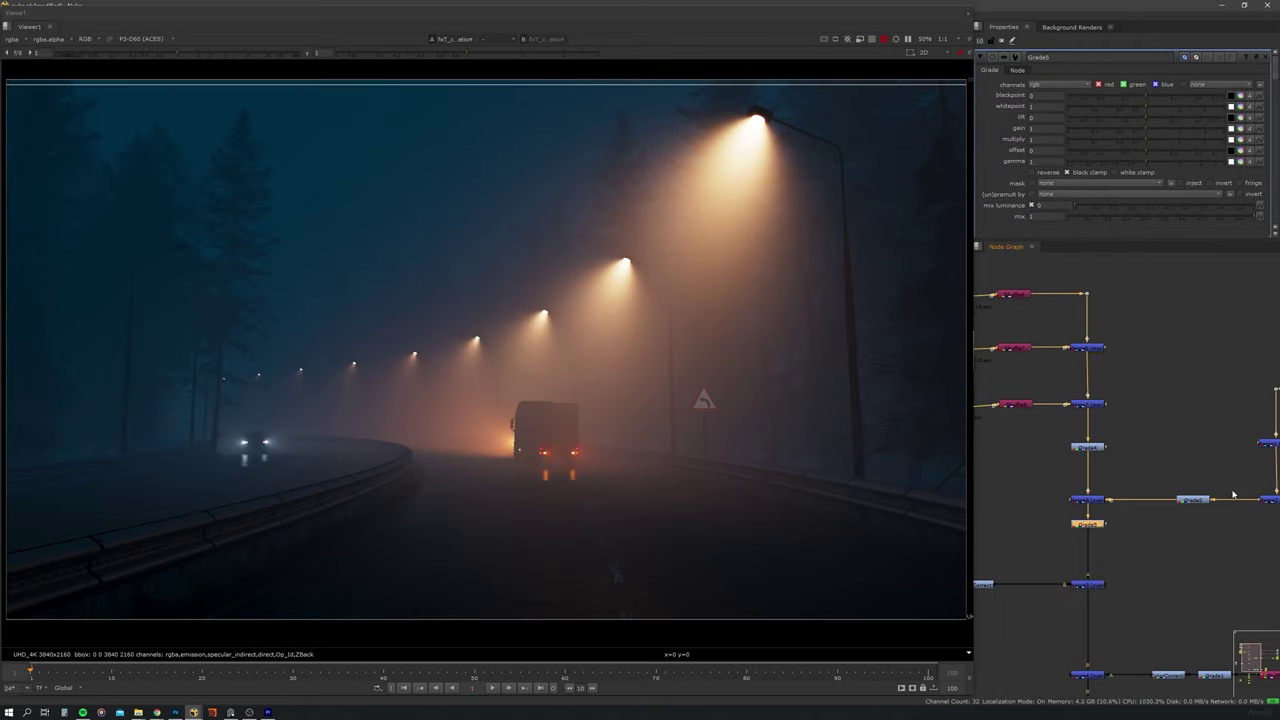
{"action": "middle_click_drag", "start_coordinate": [1036, 546], "coordinate": [1056, 529]}
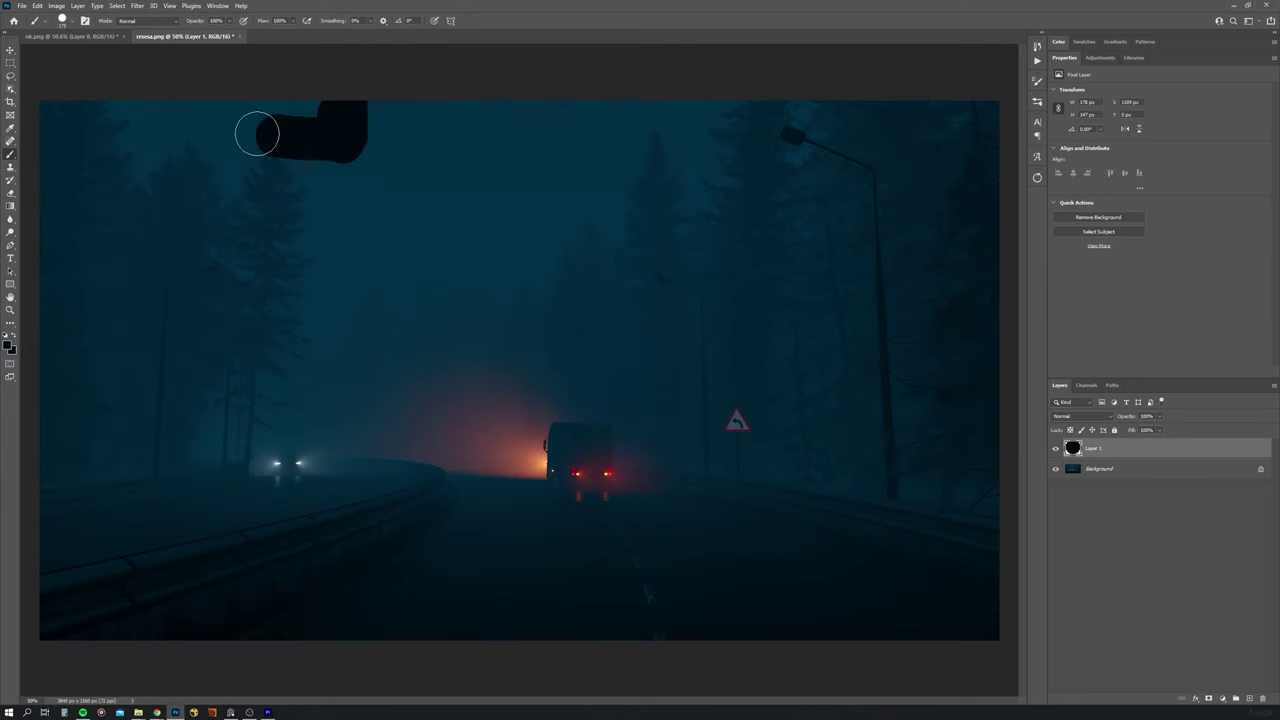
Step: Paint a black band and a blob across the top of Layer 1 as the foreground silhouette
{"action": "mouse_move", "coordinate": [257, 134]}
{"action": "left_mouse_down"}
{"action": "mouse_move", "coordinate": [386, 103]}
{"action": "mouse_move", "coordinate": [51, 154]}
{"action": "mouse_move", "coordinate": [265, 125]}
{"action": "mouse_move", "coordinate": [197, 191]}
{"action": "left_mouse_up"}
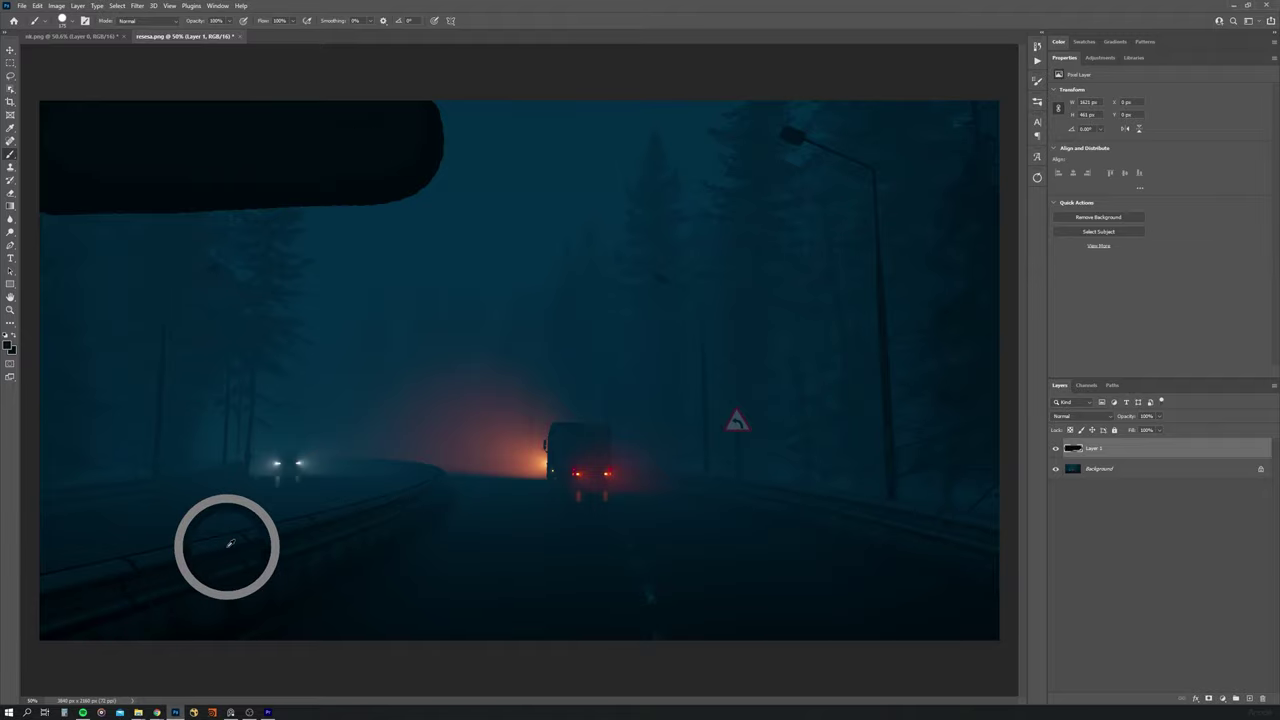
{"action": "left_click_drag", "start_coordinate": [176, 193], "coordinate": [87, 154]}
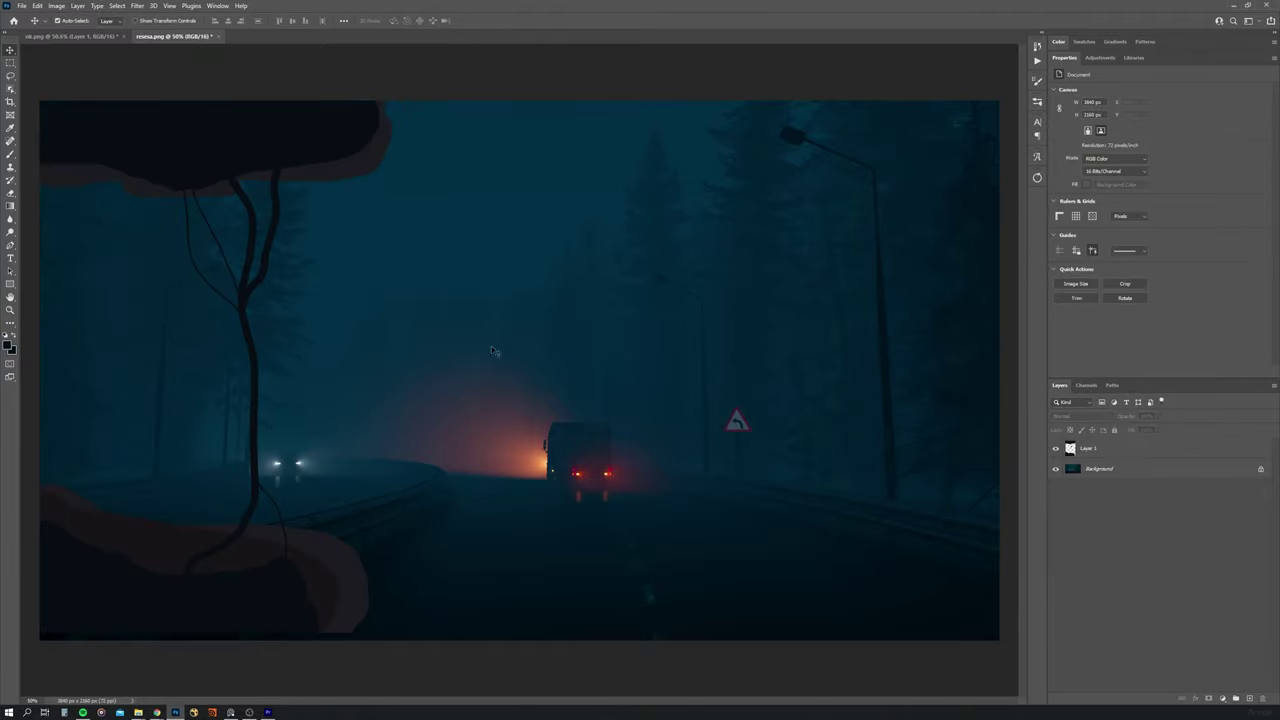
{"action": "left_click", "coordinate": [1136, 453]}
Step: Blur the foreground layer out of focus with the Frischluft Lenscare filter at a reduced radius
{"action": "left_click", "coordinate": [137, 5]}
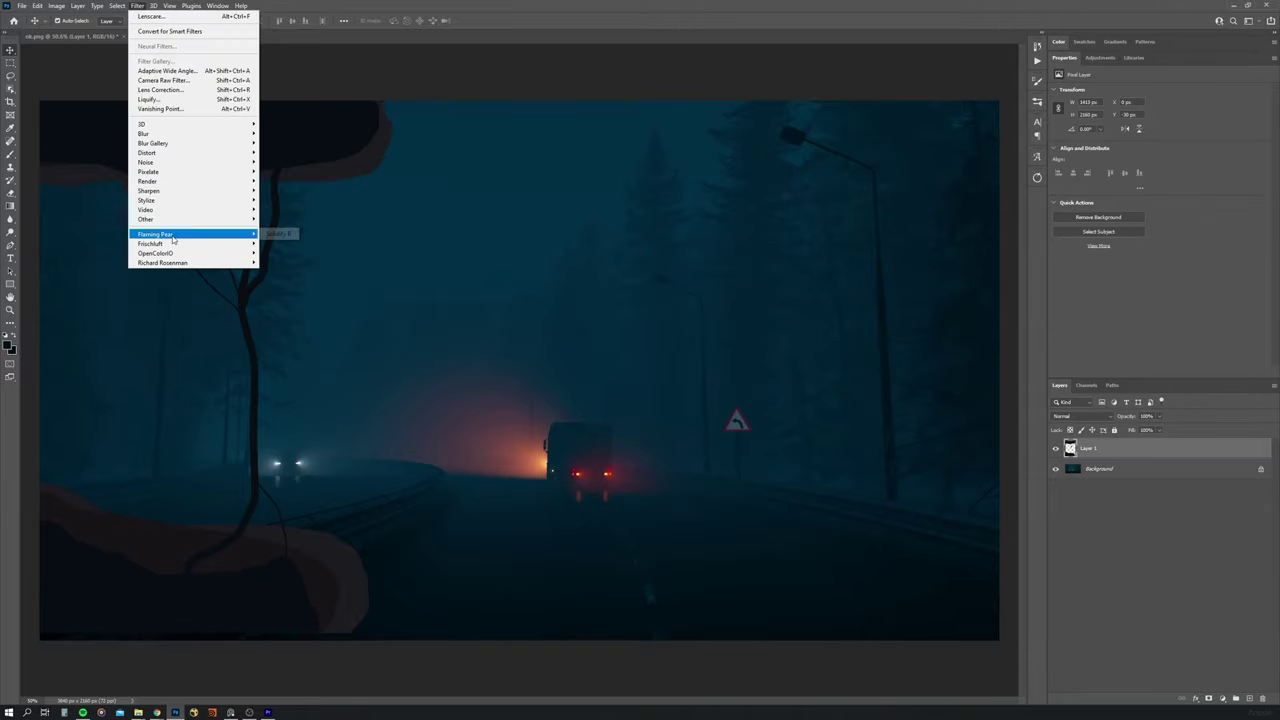
{"action": "left_click", "coordinate": [280, 238]}
{"action": "left_click_drag", "start_coordinate": [74, 41], "coordinate": [63, 41]}
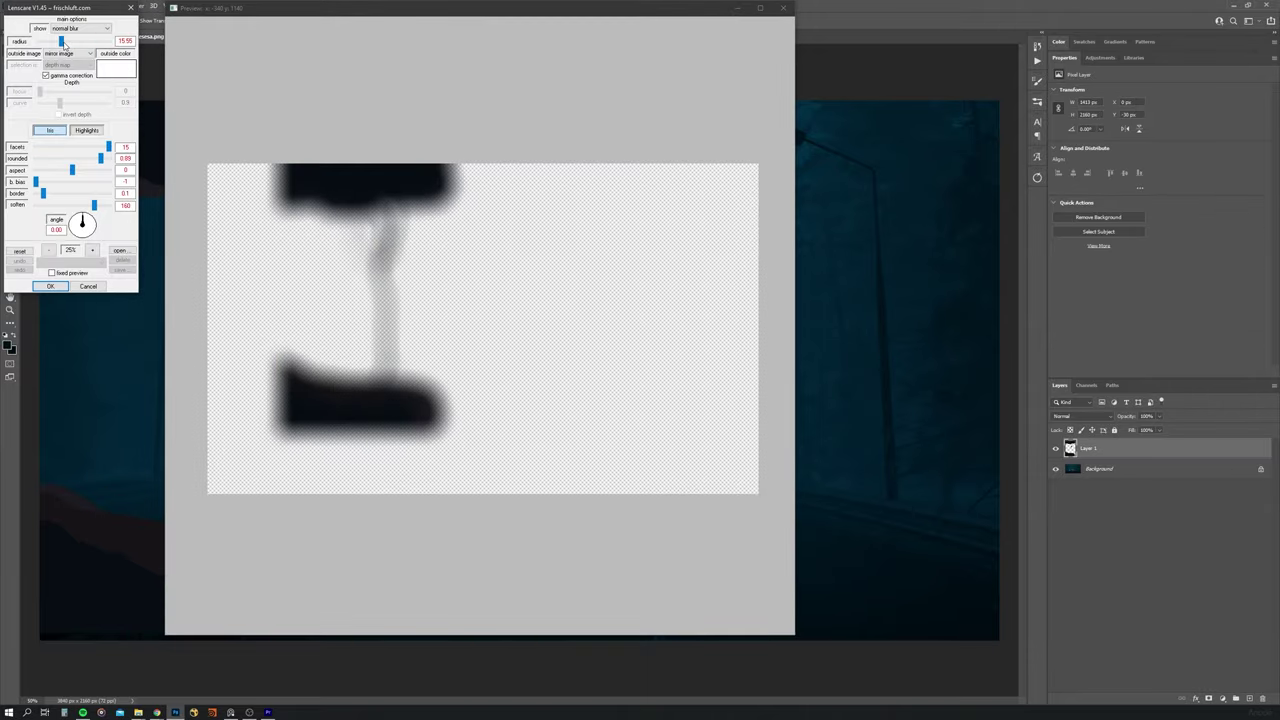
{"action": "left_click", "coordinate": [50, 286]}
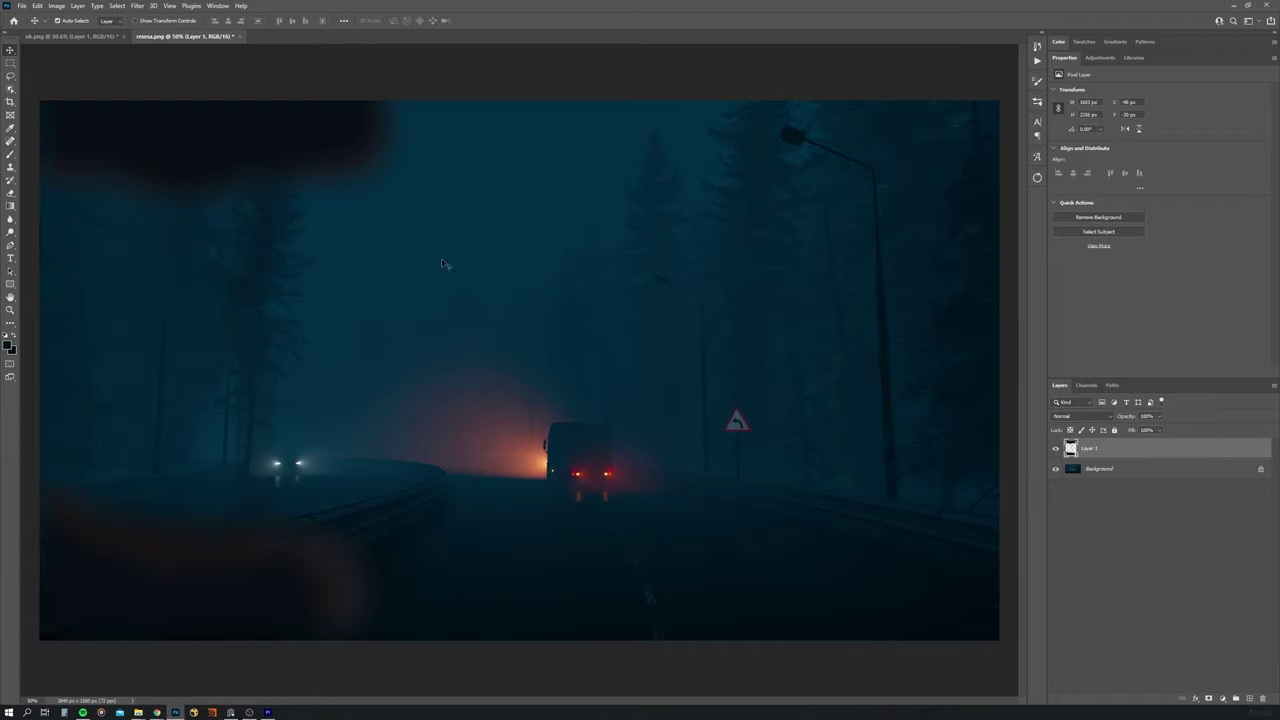
Step: Lower the layer's saturation and lightness with Hue/Saturation
{"action": "key", "text": "ctrl+u"}
{"action": "left_click_drag", "start_coordinate": [854, 263], "coordinate": [842, 267]}
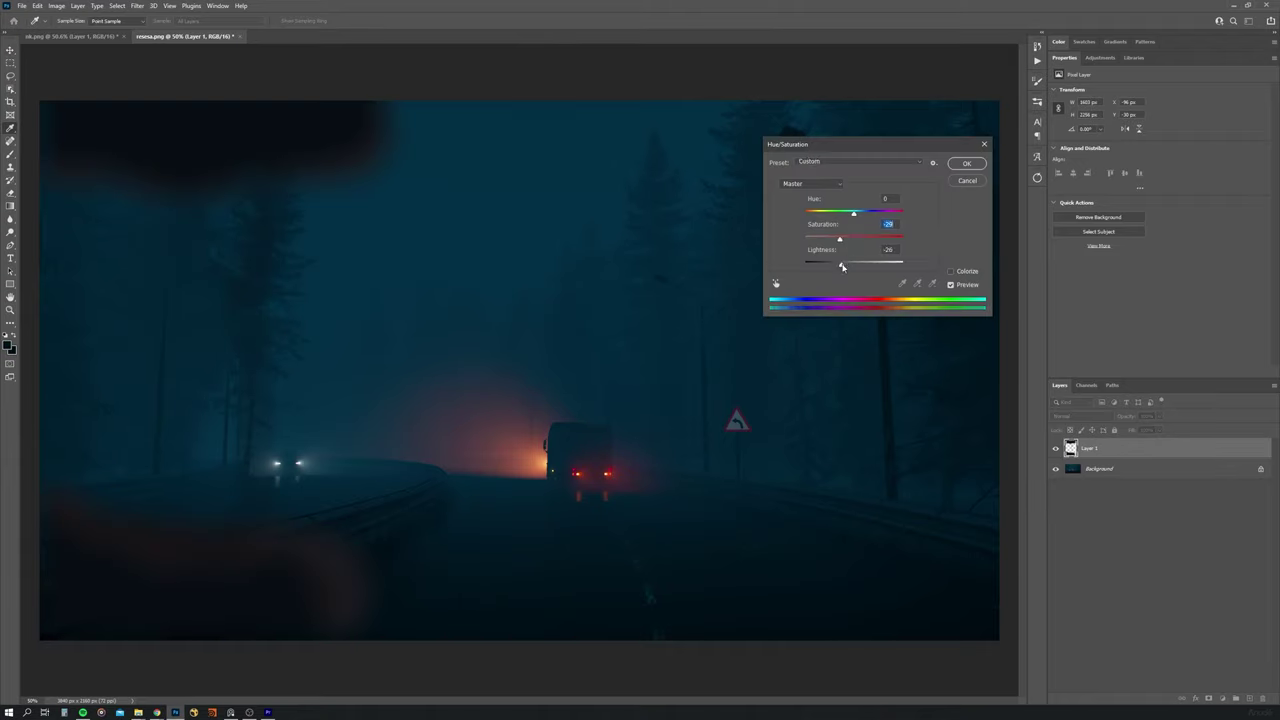
{"action": "left_click", "coordinate": [964, 164]}
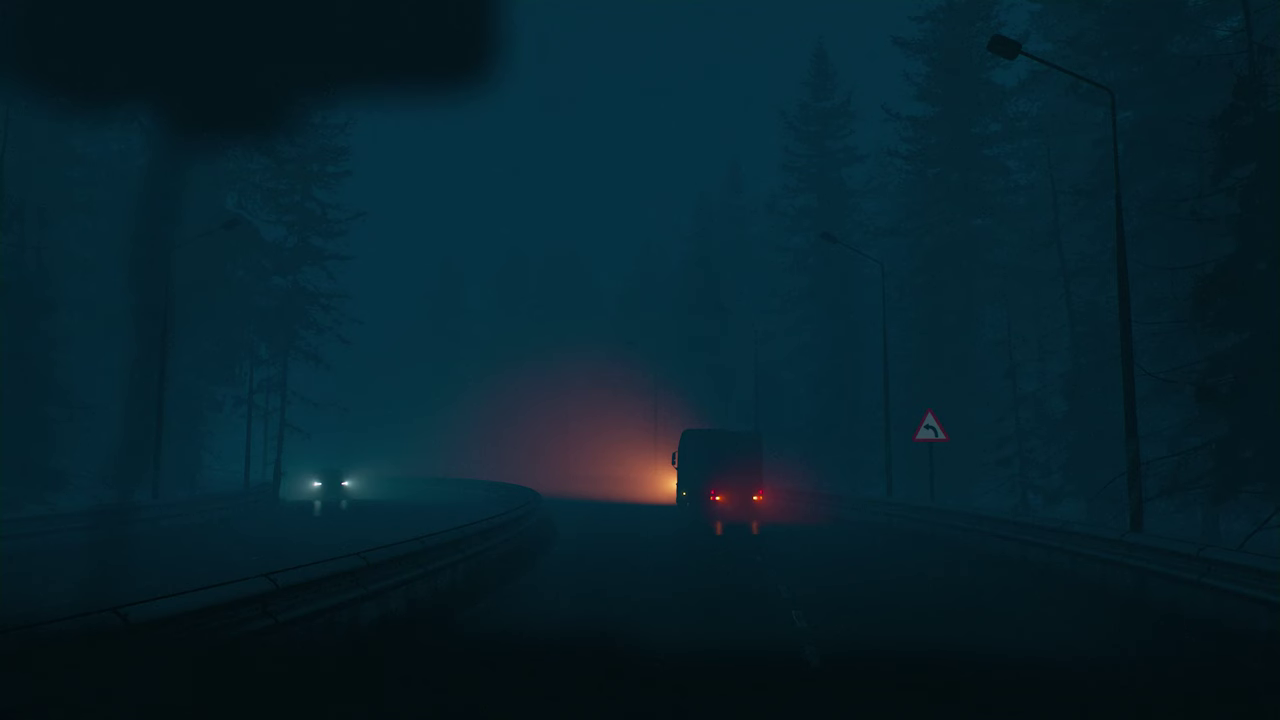